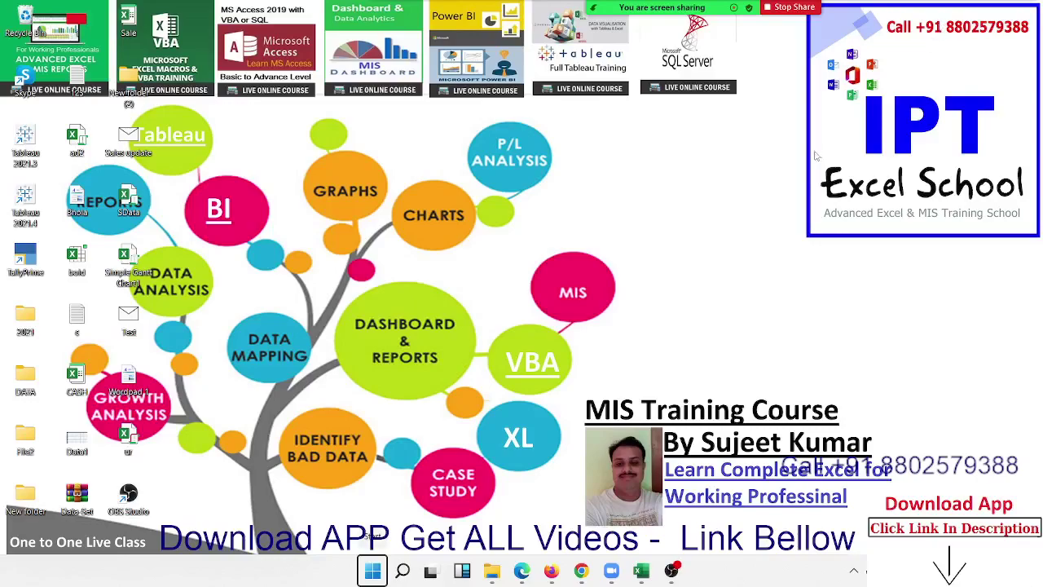
Bring the Book5 workbook with its empty Sheet1 to the front from the taskbar.
mouse_move(643, 572)
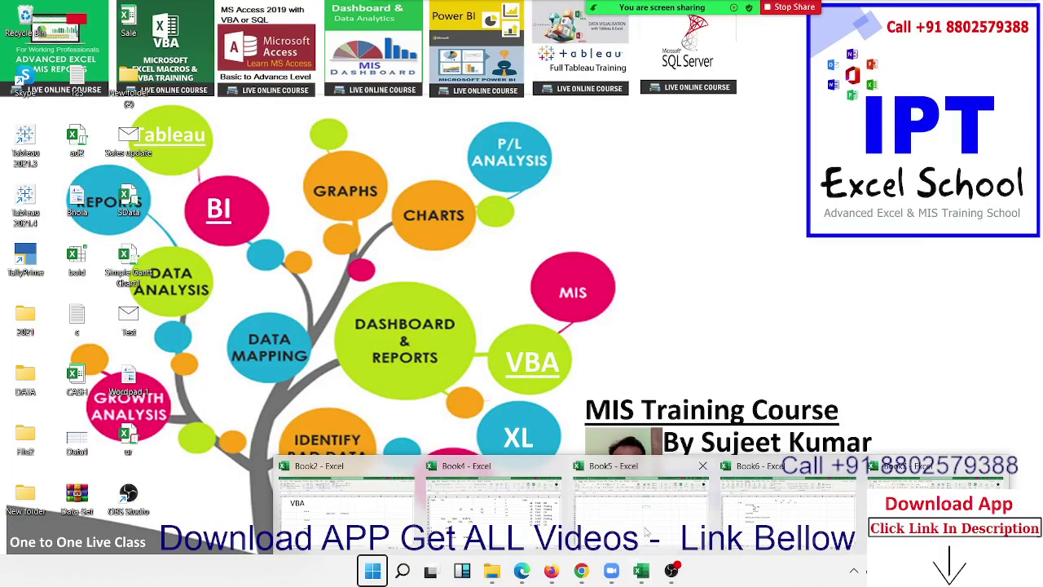
click(676, 516)
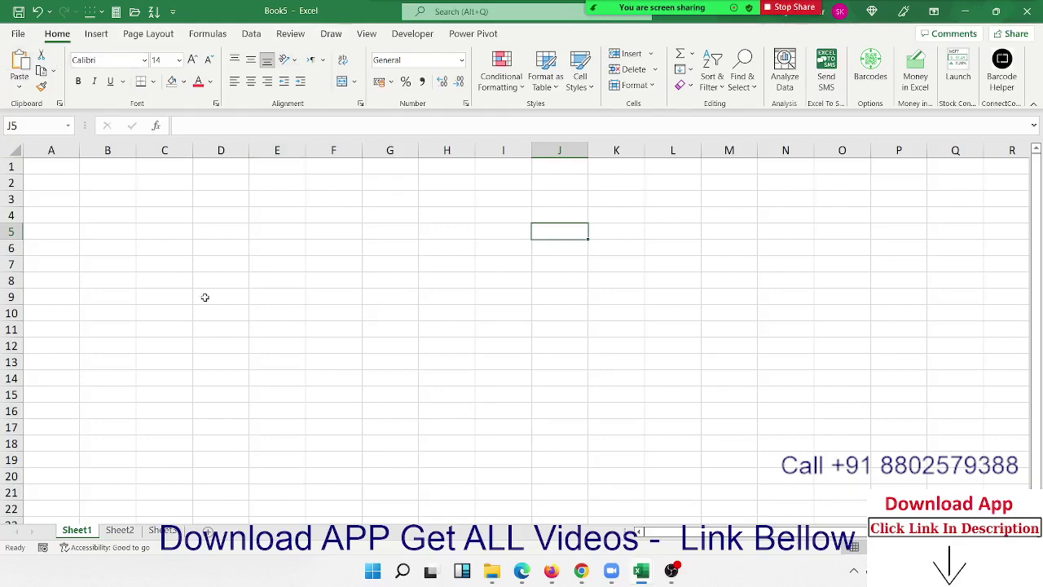
Enter MRP 1500 as text in C3, replacing an initial plain 1500.
ctrl+scroll(207, 298, up, 1)
ctrl+scroll(207, 297, up, 3)
ctrl+scroll(211, 289, up, 1)
ctrl+scroll(216, 280, up, 1)
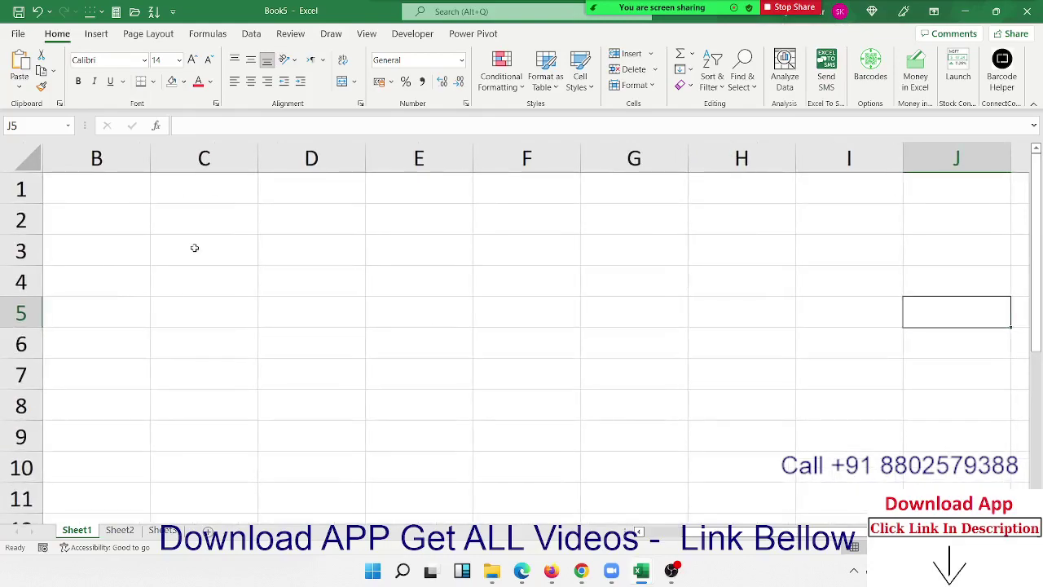
click(193, 254)
text(15)
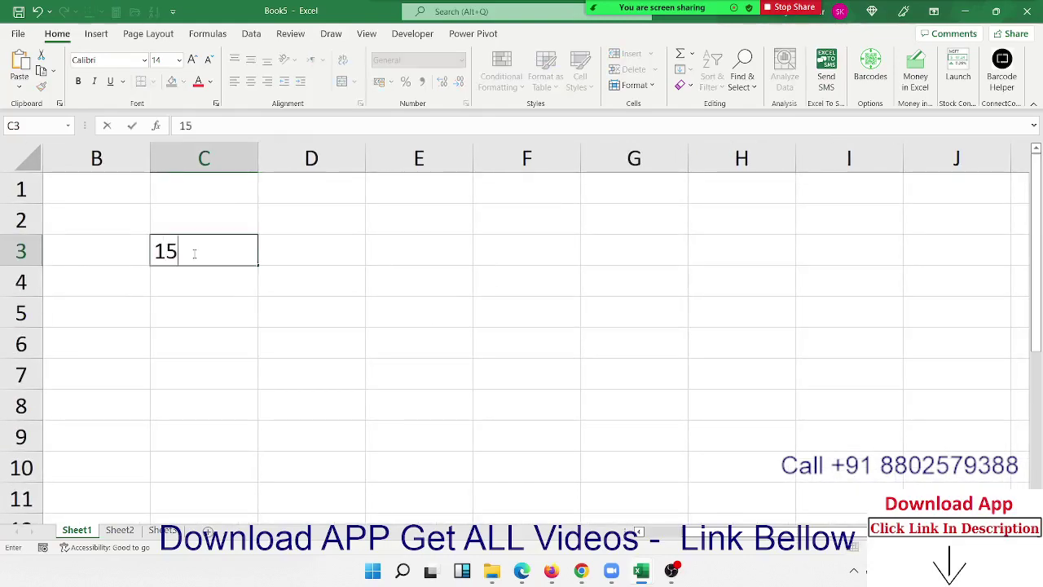
text(00)
key(Return)
click(193, 253)
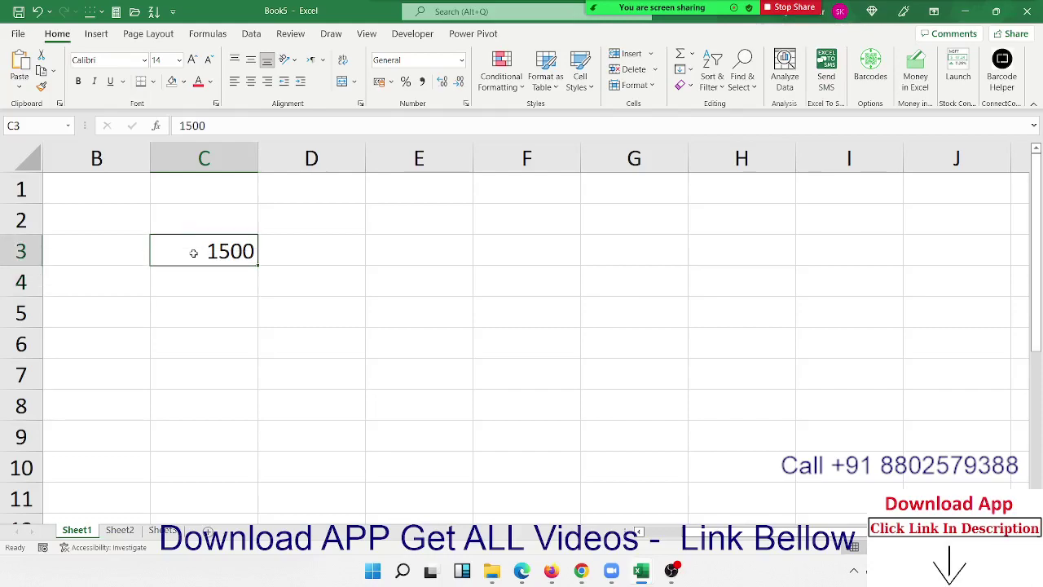
text(M)
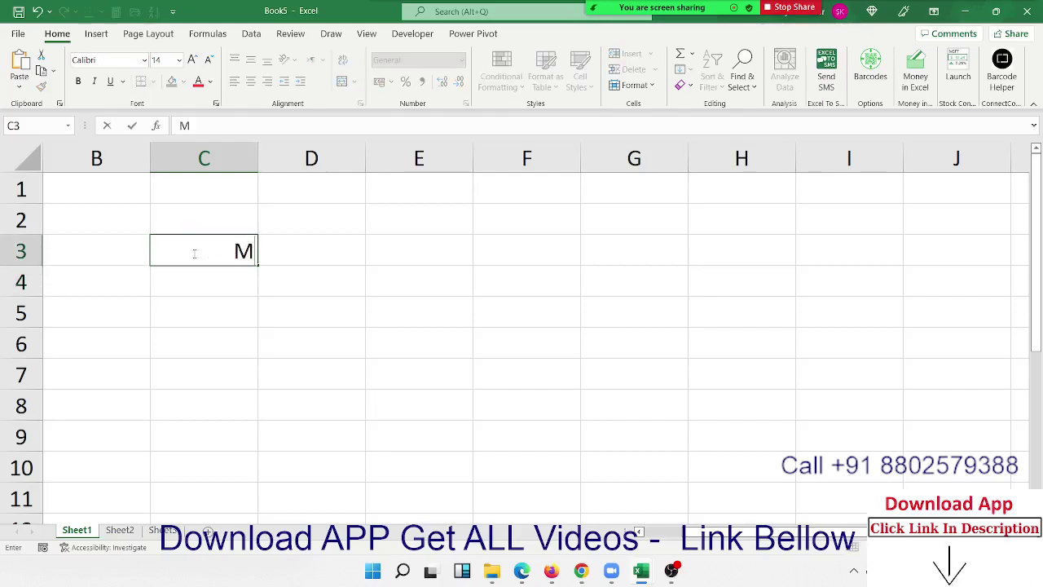
text(RP 15)
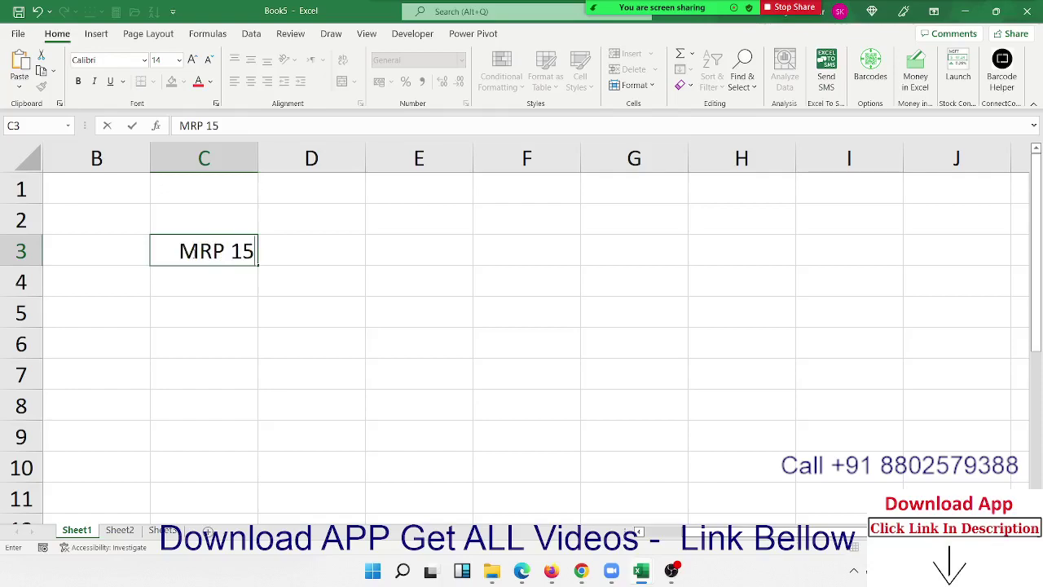
text(00)
key(Return)
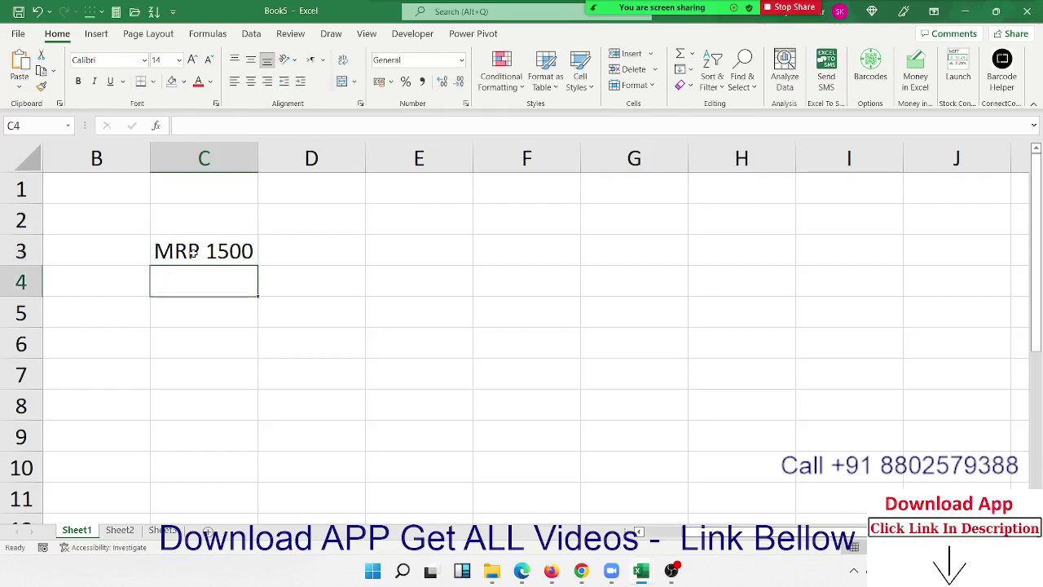
click(194, 252)
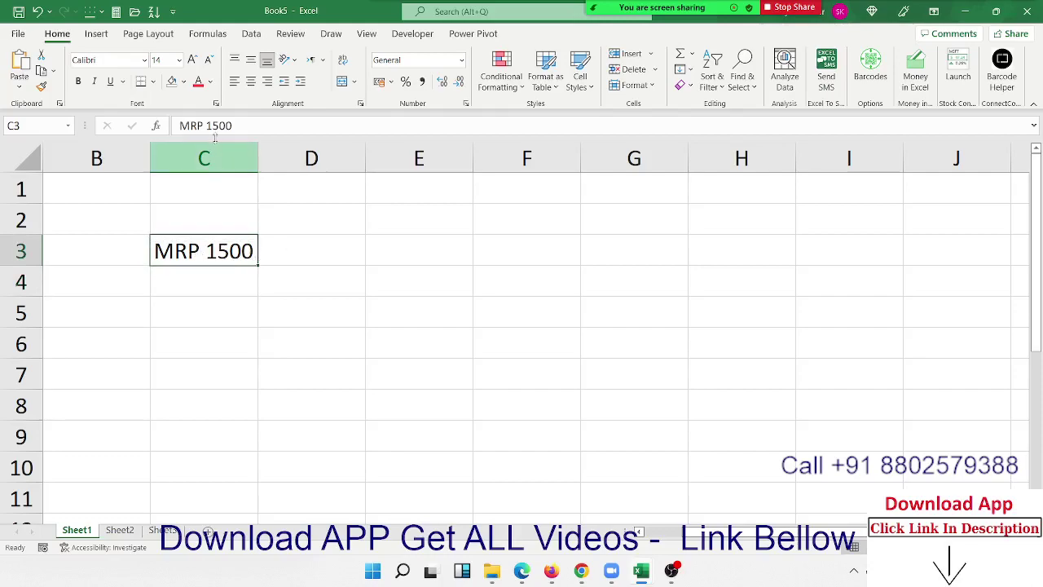
Enter =C3+20 in D3, which returns #VALUE!
click(305, 254)
text(=)
key(Left)
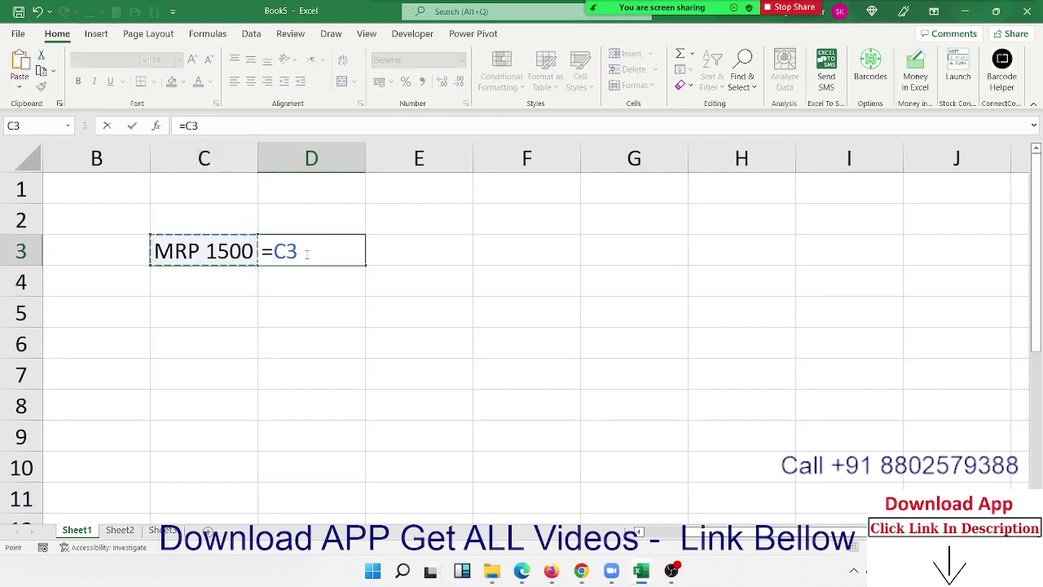
text(+20)
key(Return)
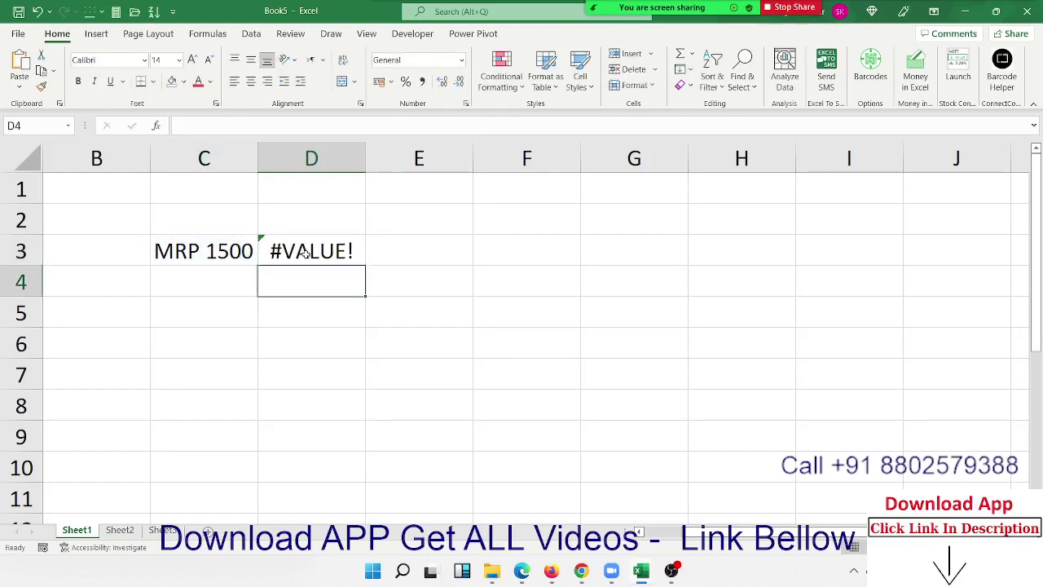
Compare the C3 text with the D3 formula, then reselect D3.
key(Left)
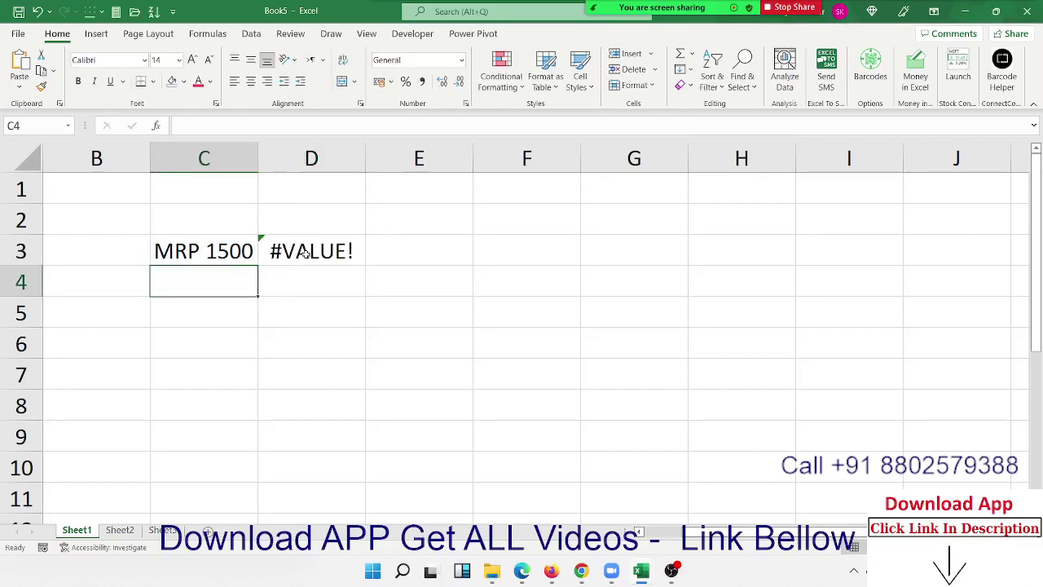
key(Up)
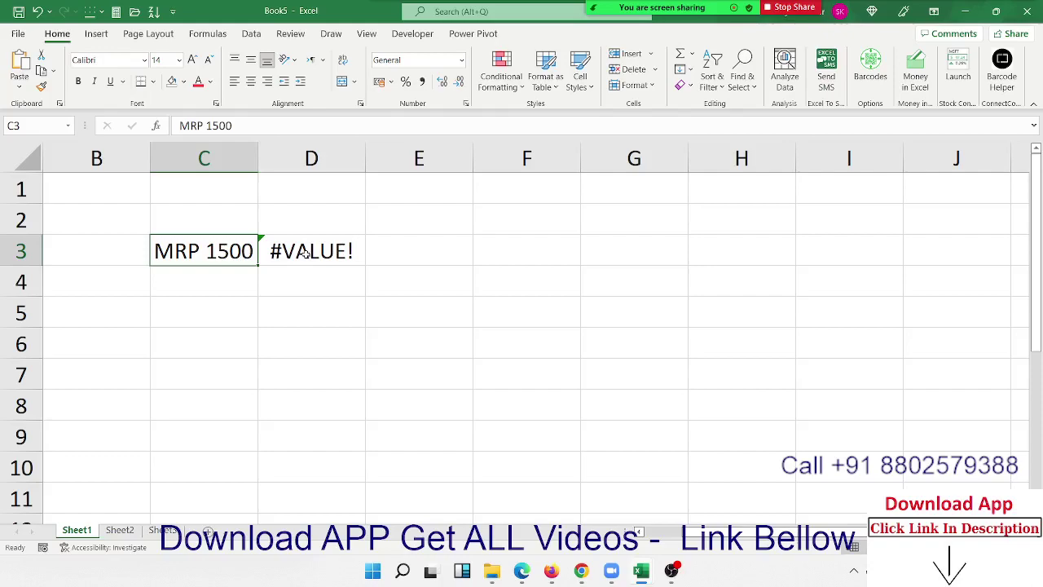
key(Right)
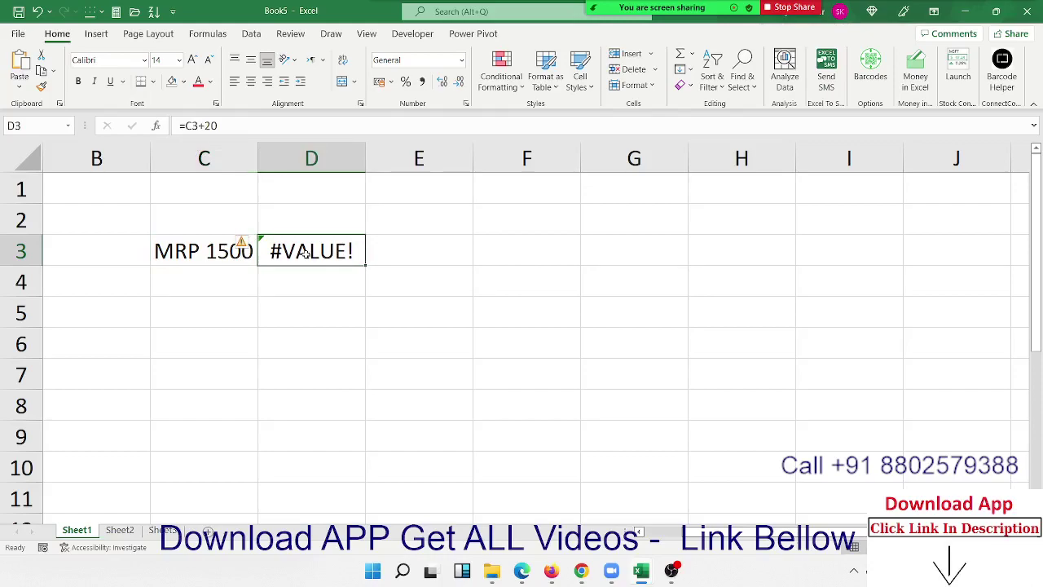
key(Down)
click(306, 254)
Clear the failing D3 formula and enter 1500 in E3.
key(Delete)
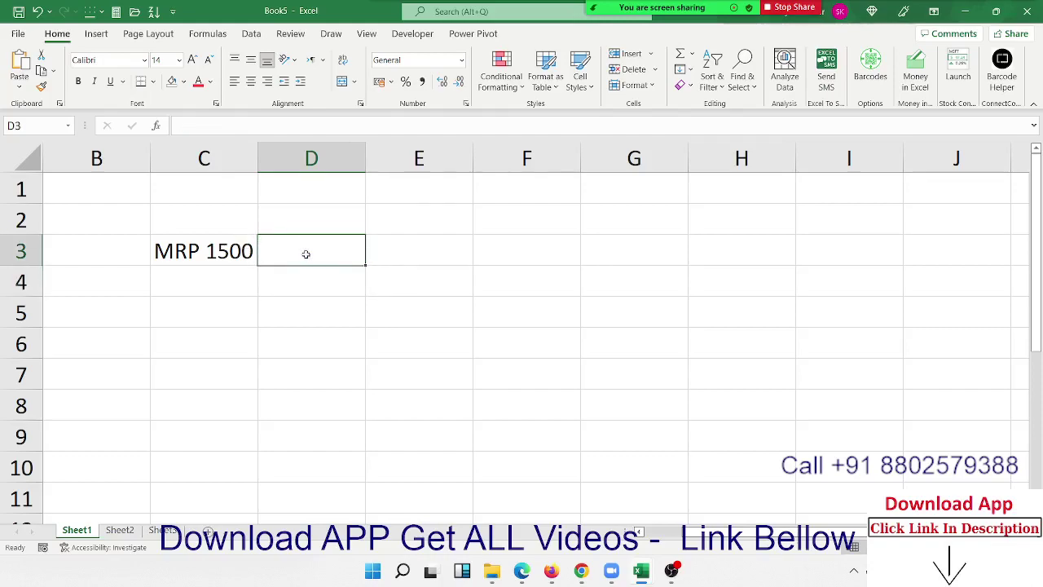
key(Right)
text(1500)
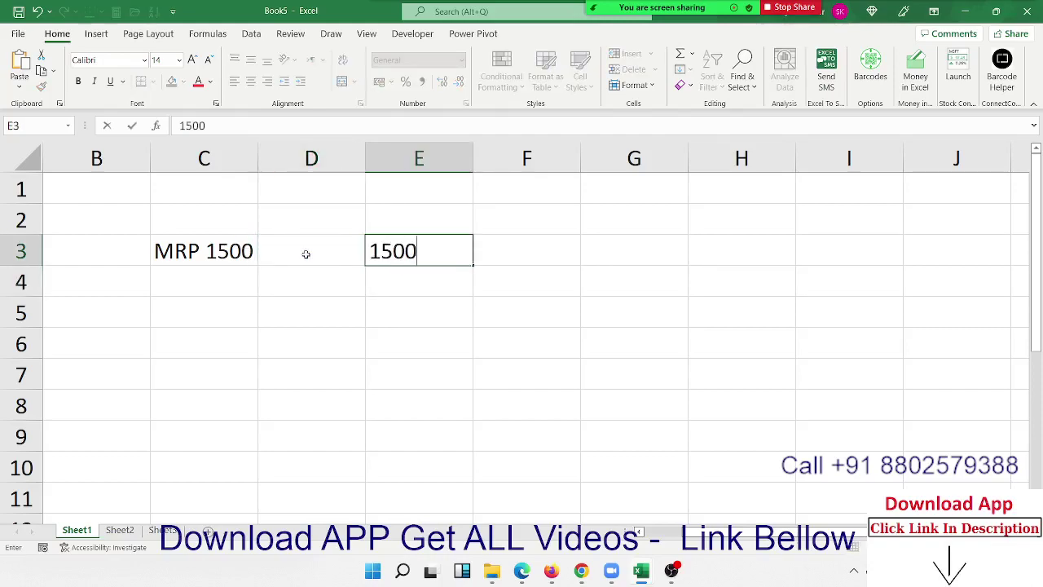
key(Return)
key(Up)
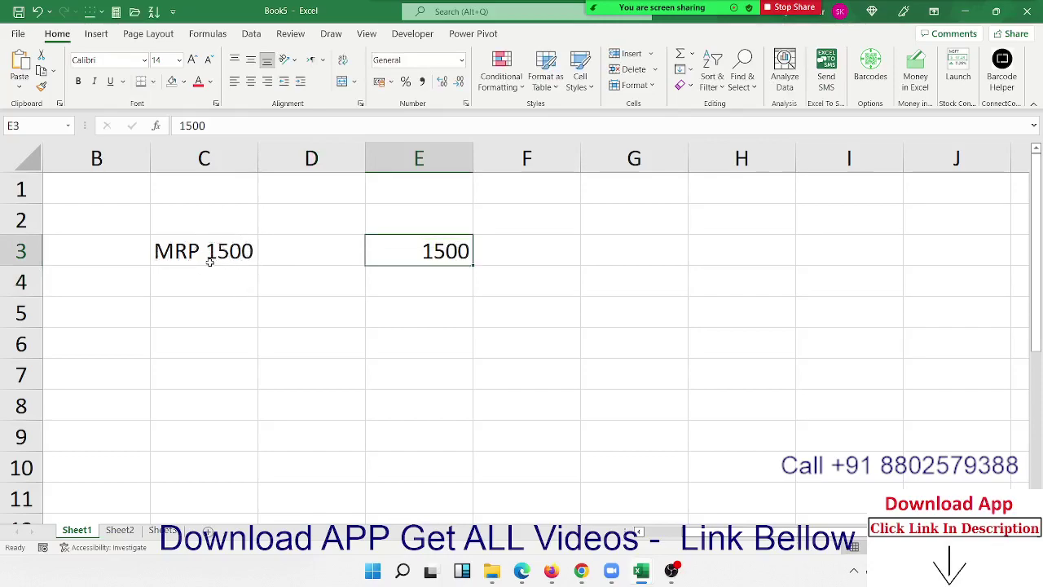
click(466, 104)
mouse_move(439, 113)
mouse_down()
mouse_move(675, 159)
mouse_move(675, 135)
mouse_up()
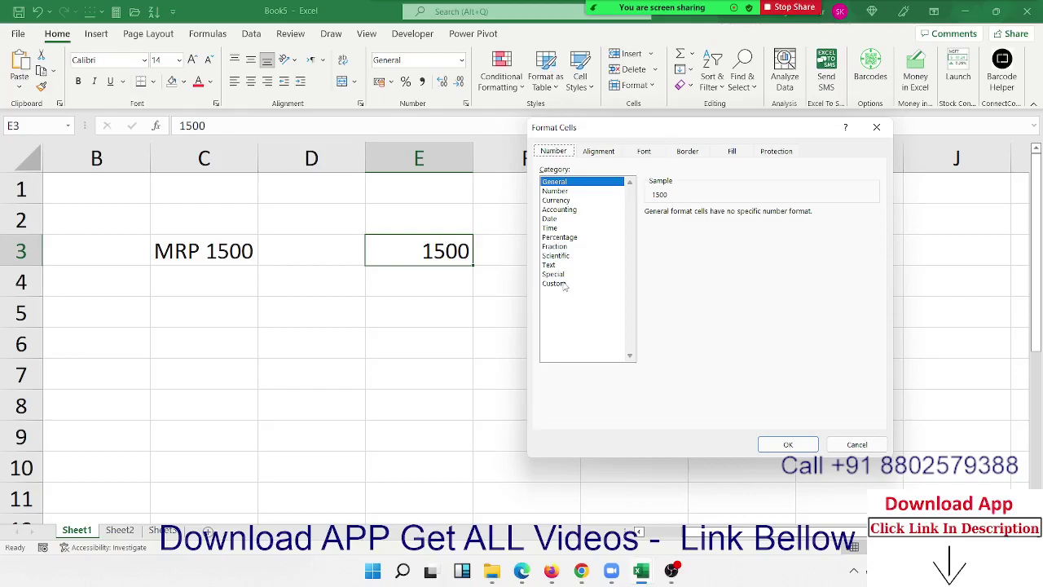
key(Escape)
Replace General with the custom format "MRP" for E3 in Format Cells.
right_click(440, 254)
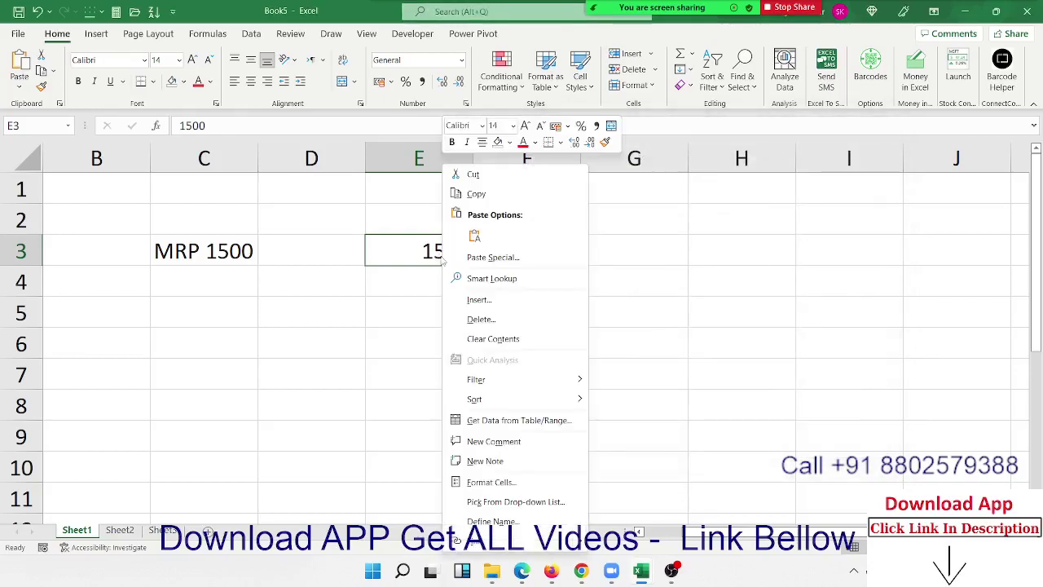
click(489, 482)
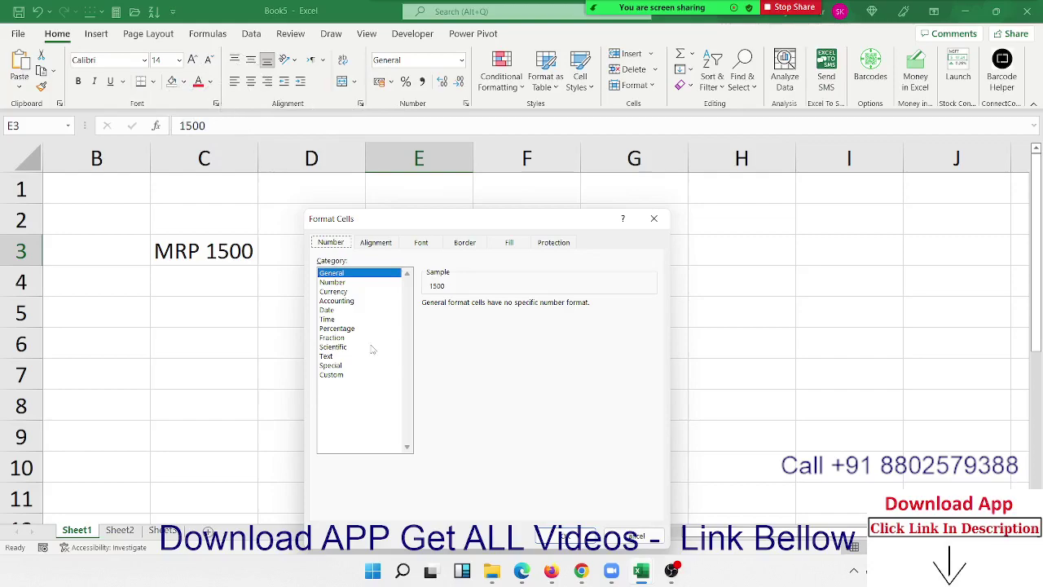
click(334, 242)
click(341, 375)
drag(485, 219, 605, 133)
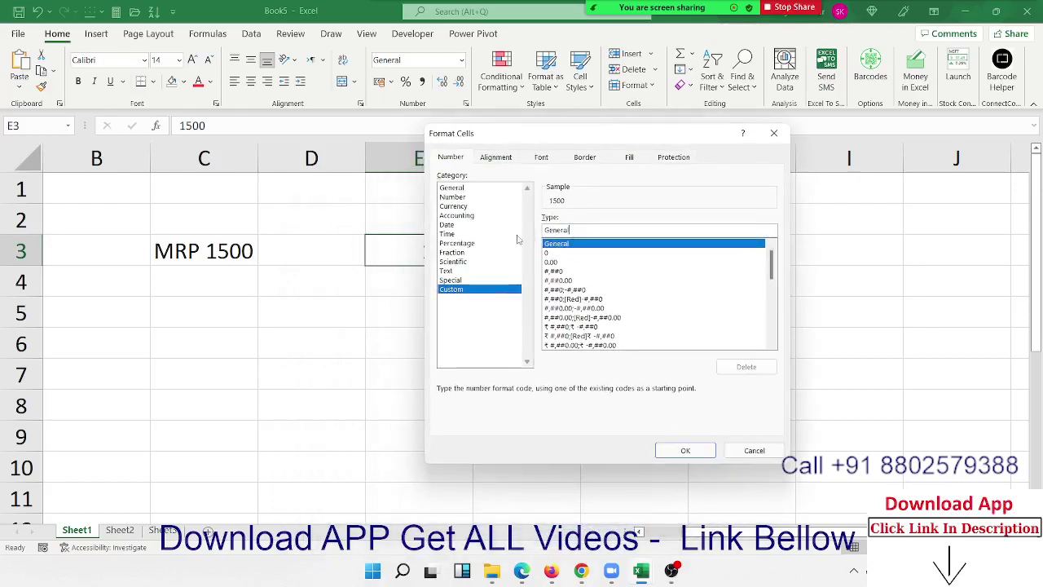
double_click(569, 231)
key(BackSpace)
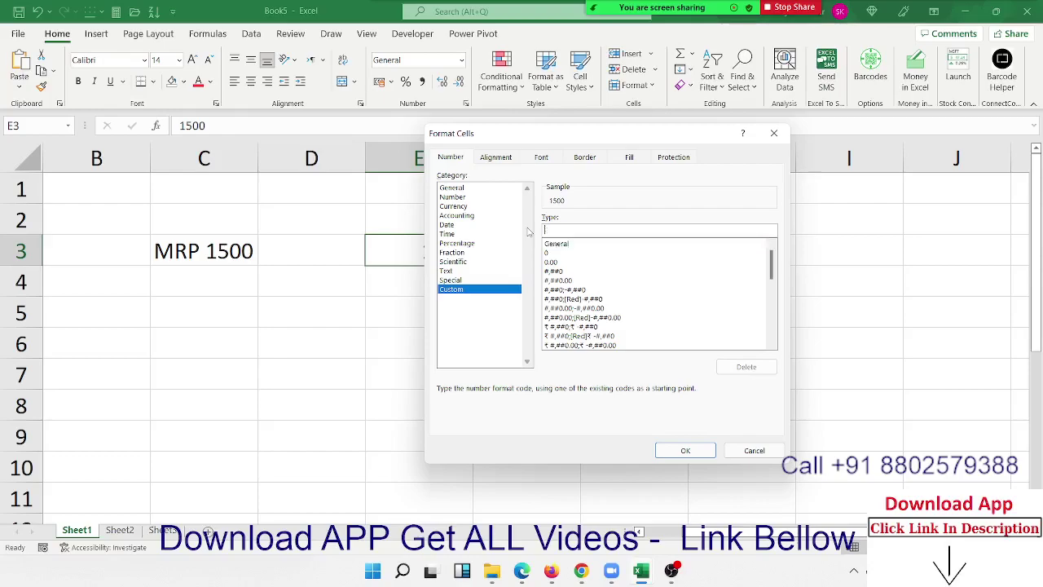
text(")
text(MRP)
text(")
key(Return)
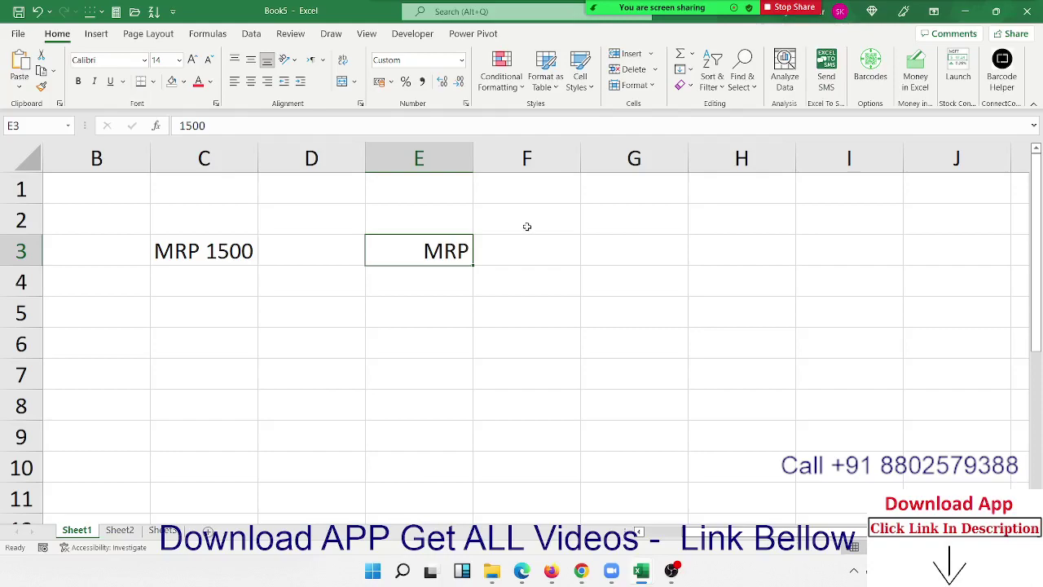
Change E3's custom format to "MRP" 0 and recheck it in Format Cells.
click(465, 103)
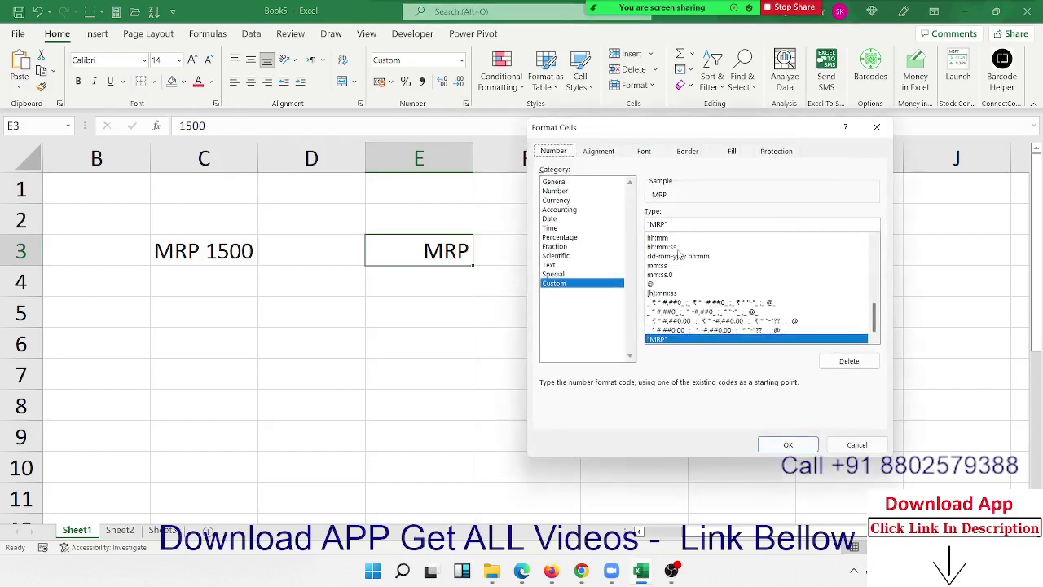
click(695, 227)
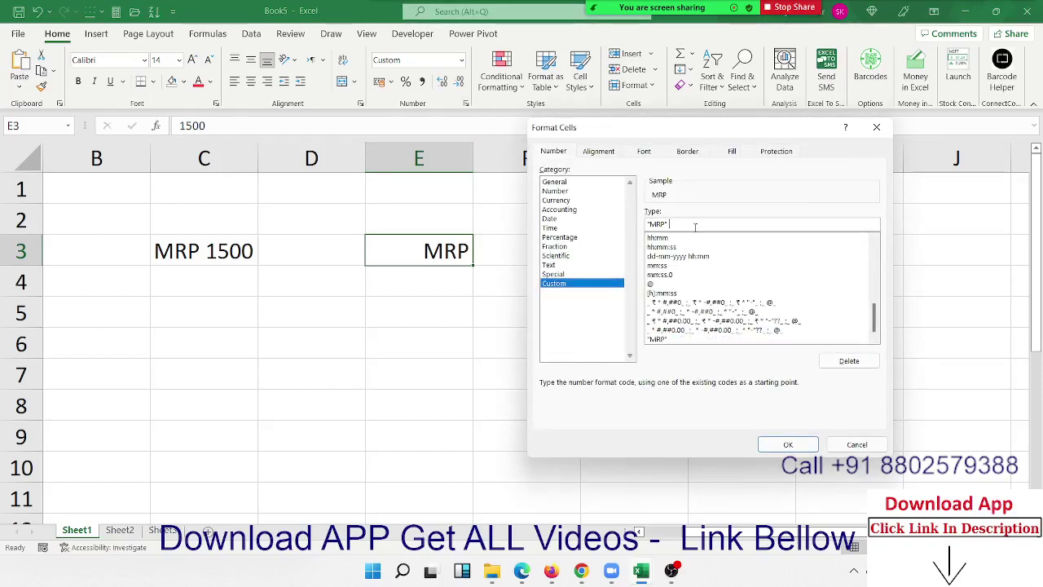
text(0)
key(Return)
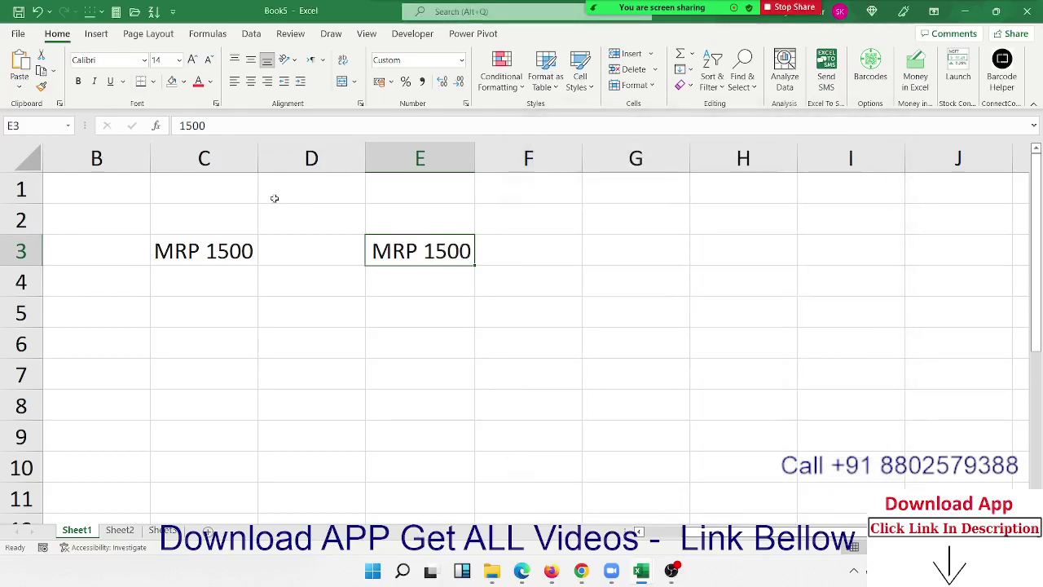
click(466, 103)
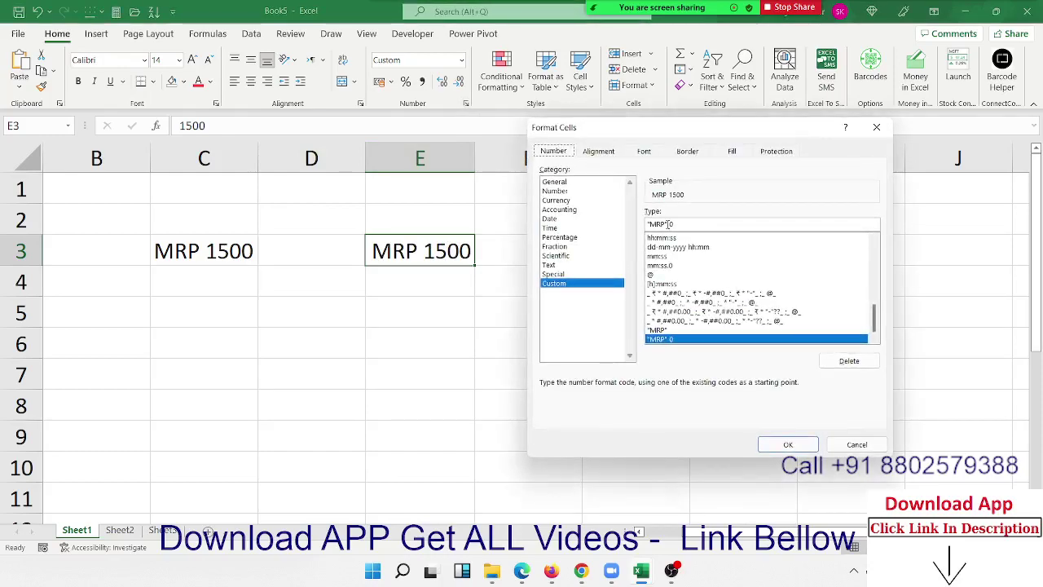
click(673, 223)
key(Return)
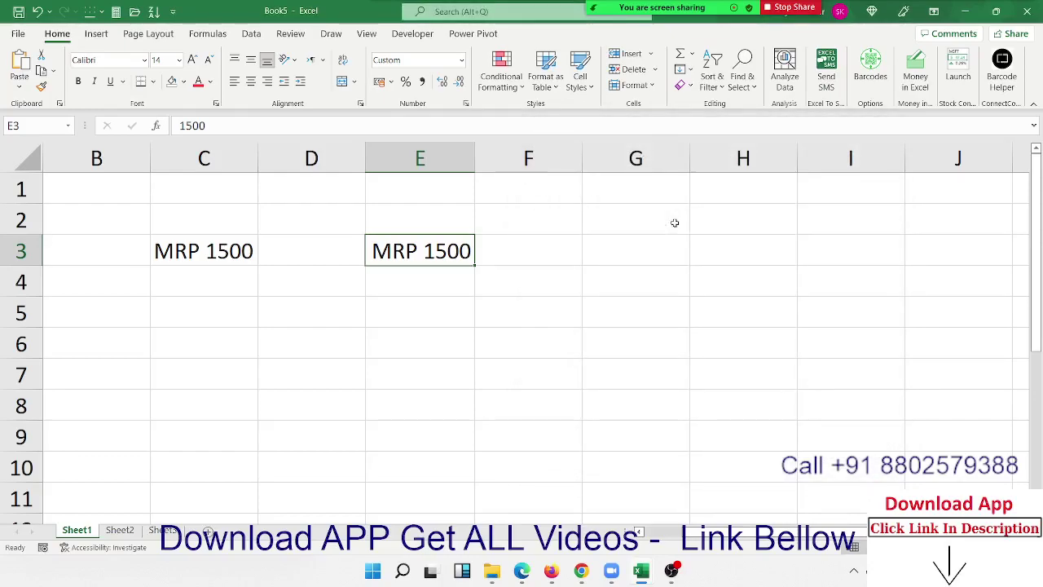
Re-apply the custom format and enter 5 in E3.
click(466, 104)
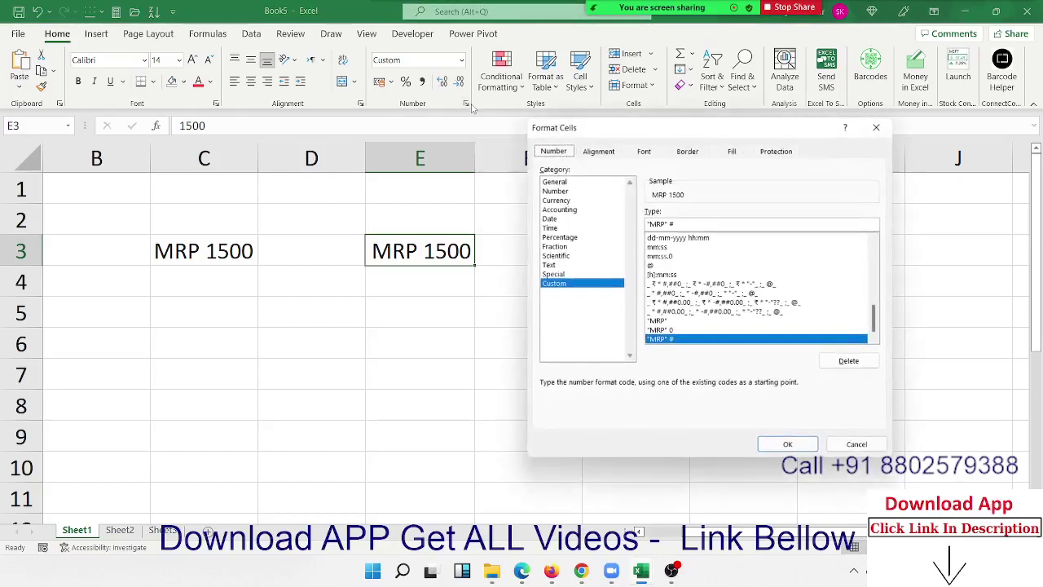
click(681, 223)
text(00)
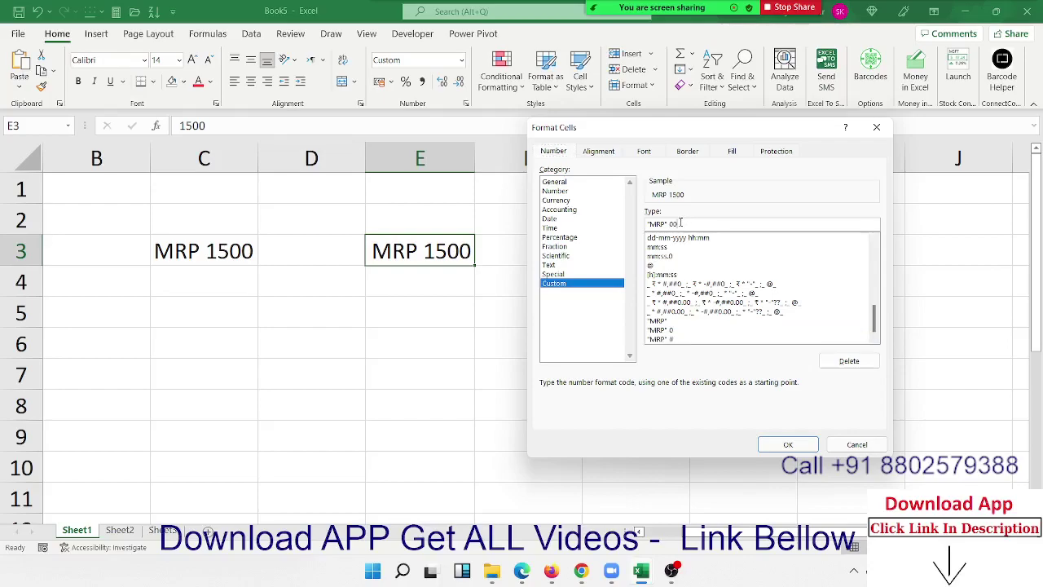
key(Return)
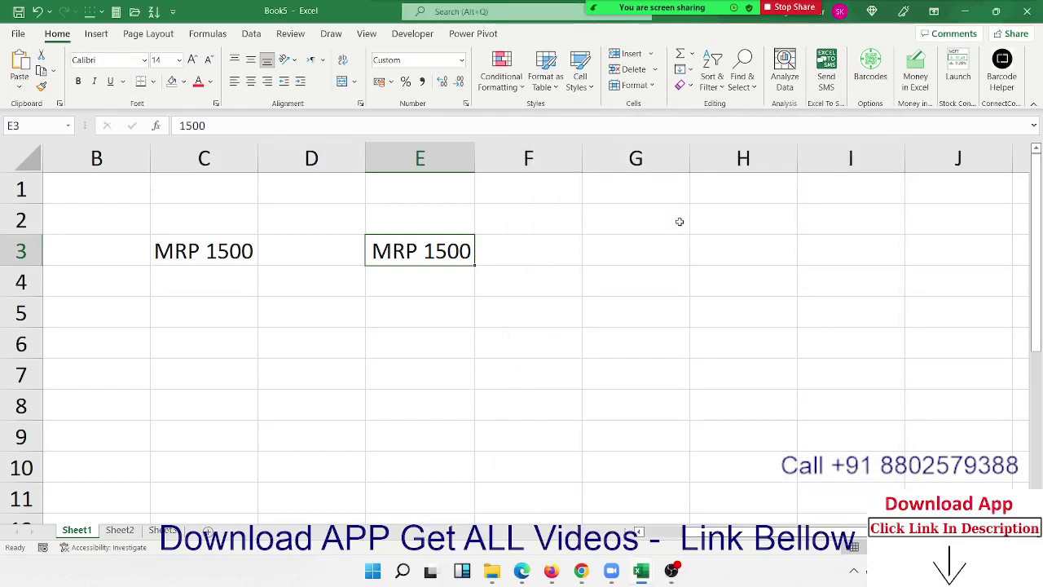
text(5)
key(Return)
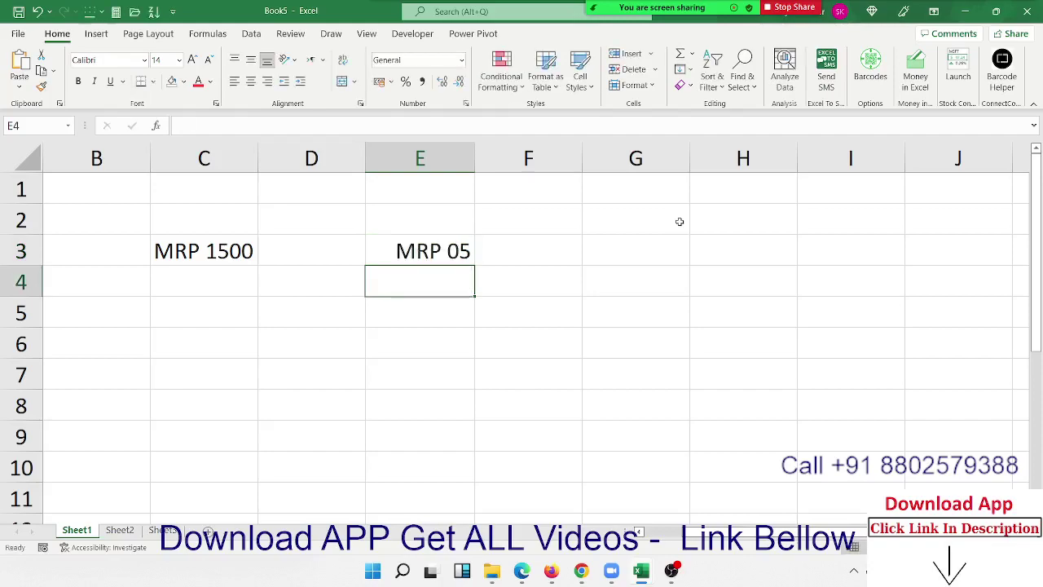
key(Up)
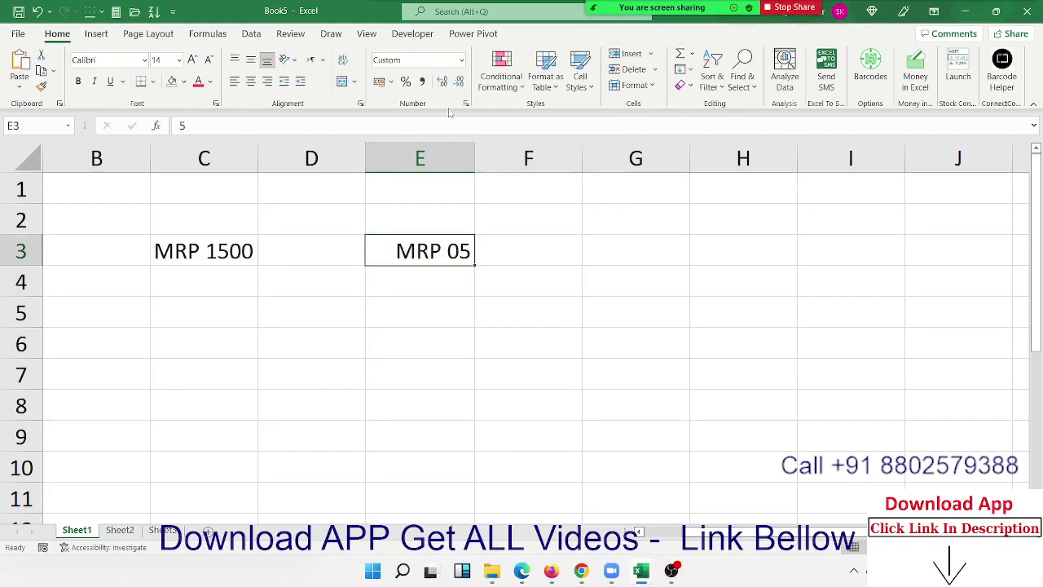
Change E3's format to "MRP" ## so it displays MRP 5.
click(464, 105)
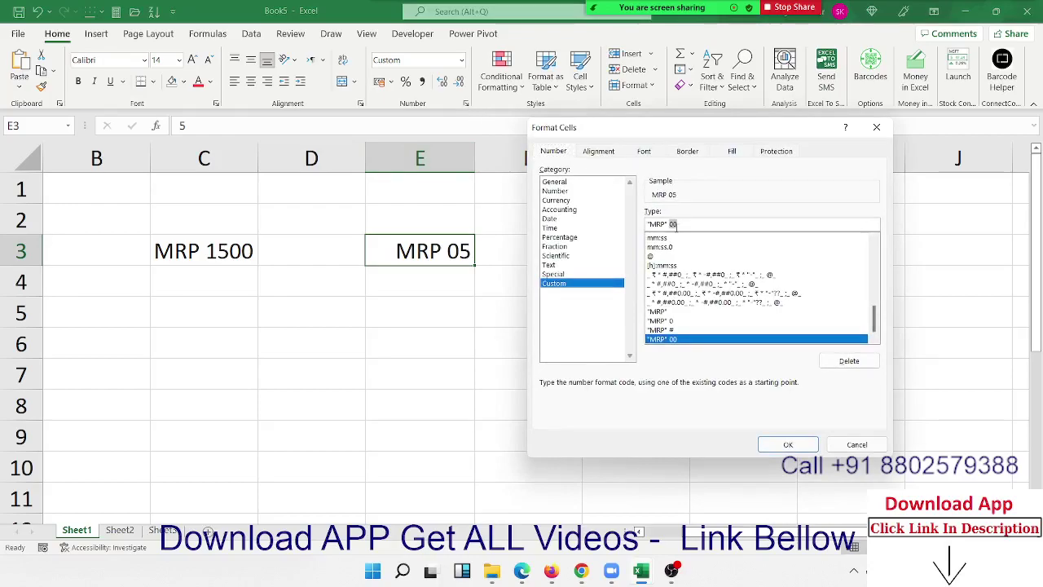
text(##)
key(Return)
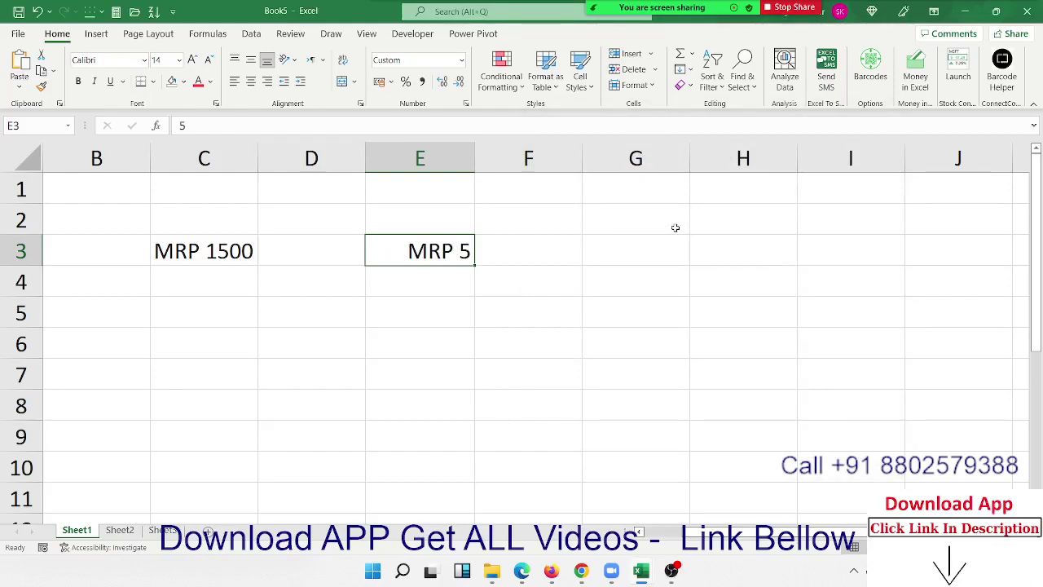
key(Right)
Enter =E3+20 in F3, showing MRP 25, and compare it with E3.
text(=)
key(Left)
text(+2)
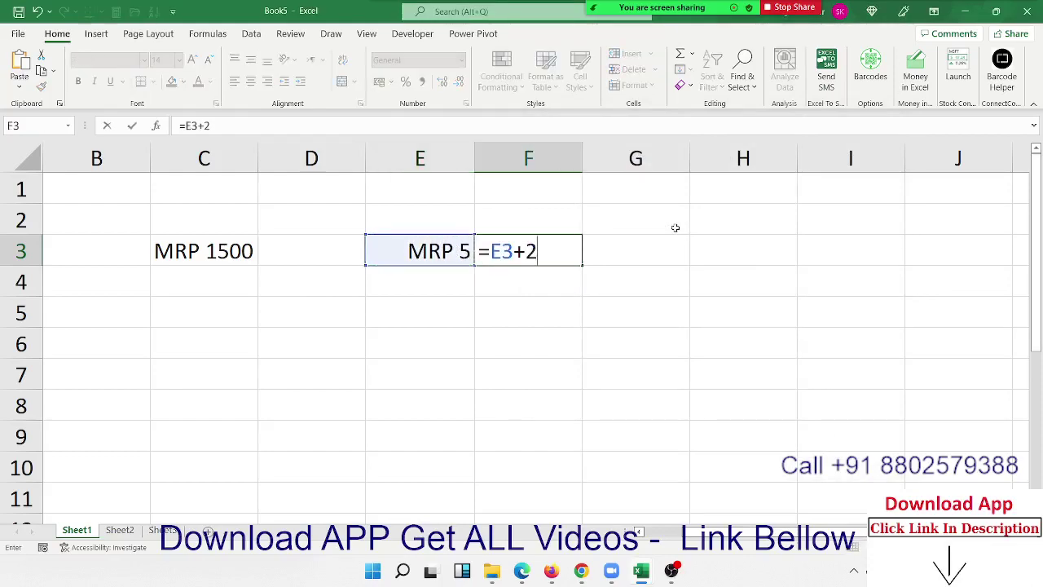
text(0)
key(Return)
key(Up)
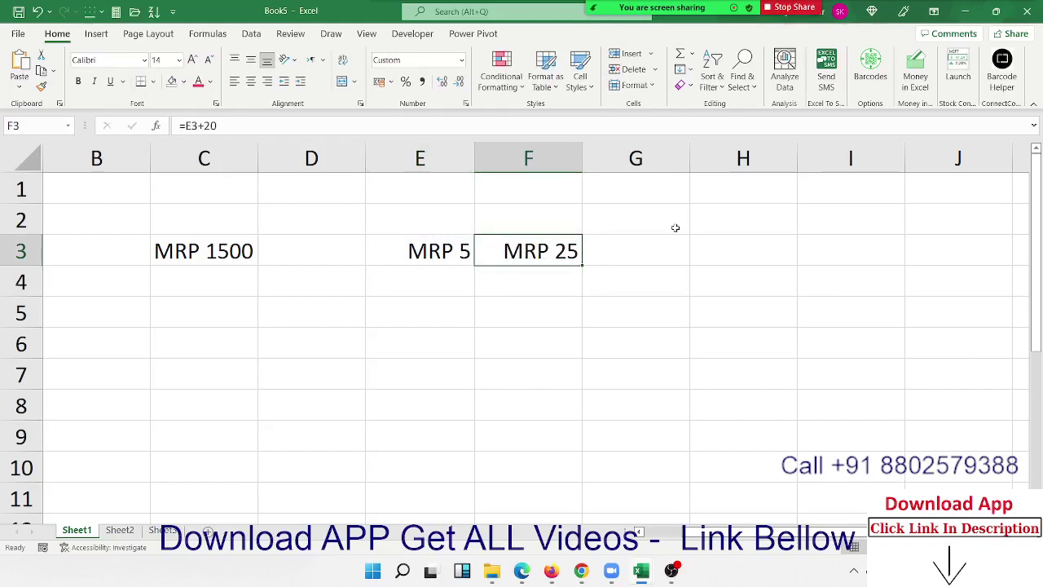
click(428, 257)
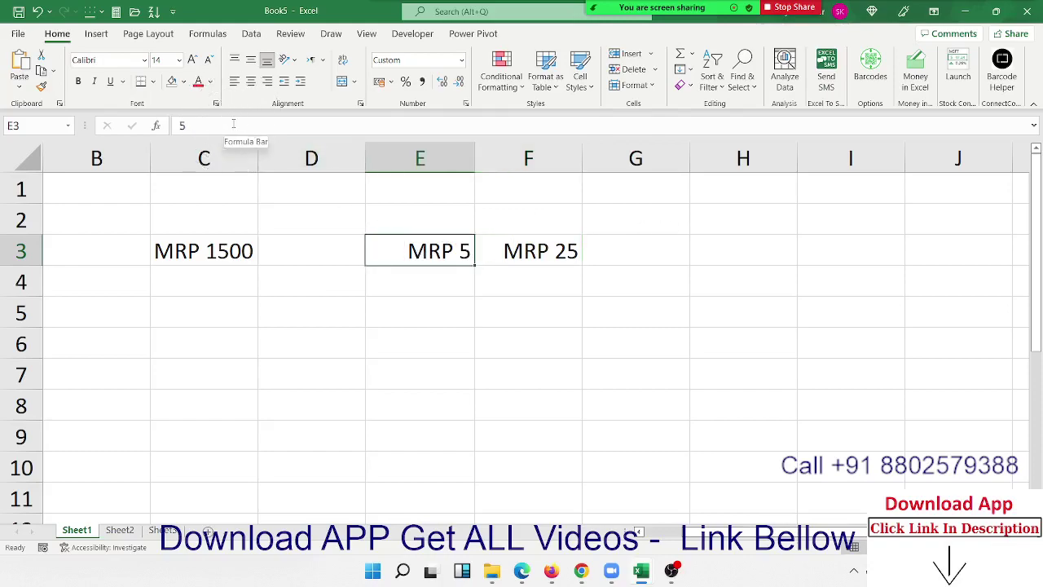
Return to the worksheet and select the whole of row 3.
click(553, 572)
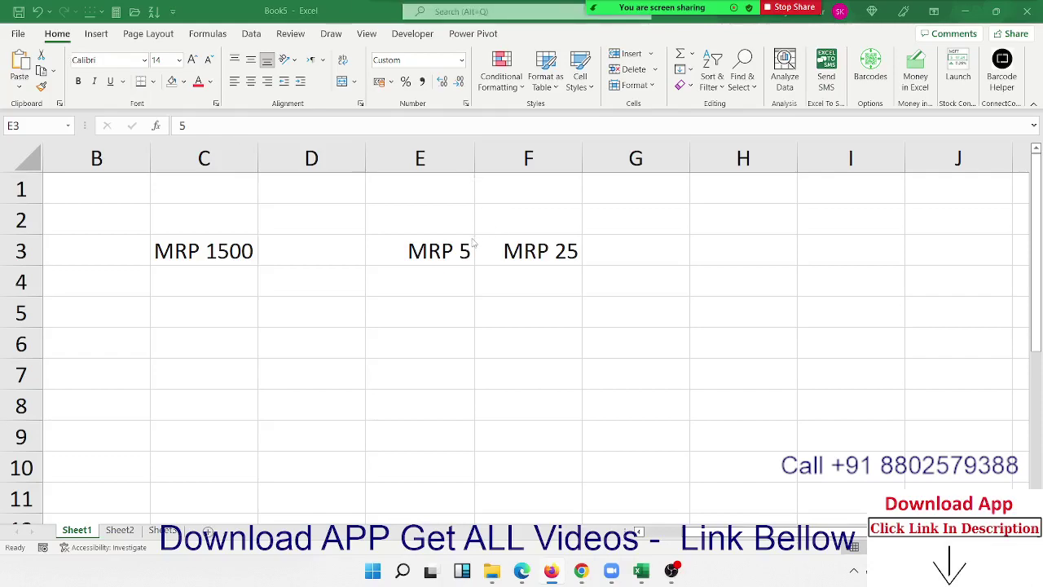
click(438, 251)
click(251, 288)
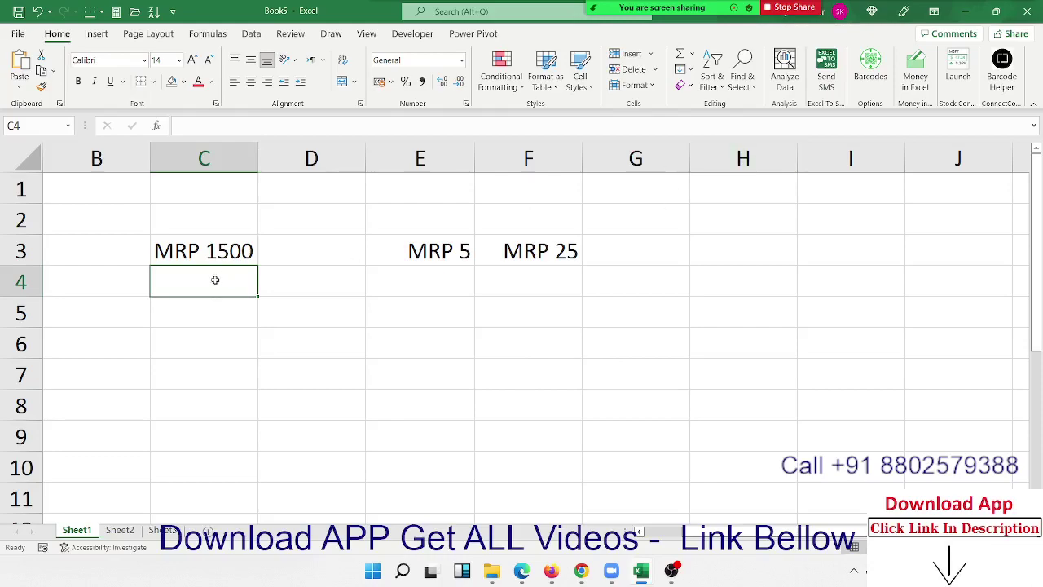
click(205, 254)
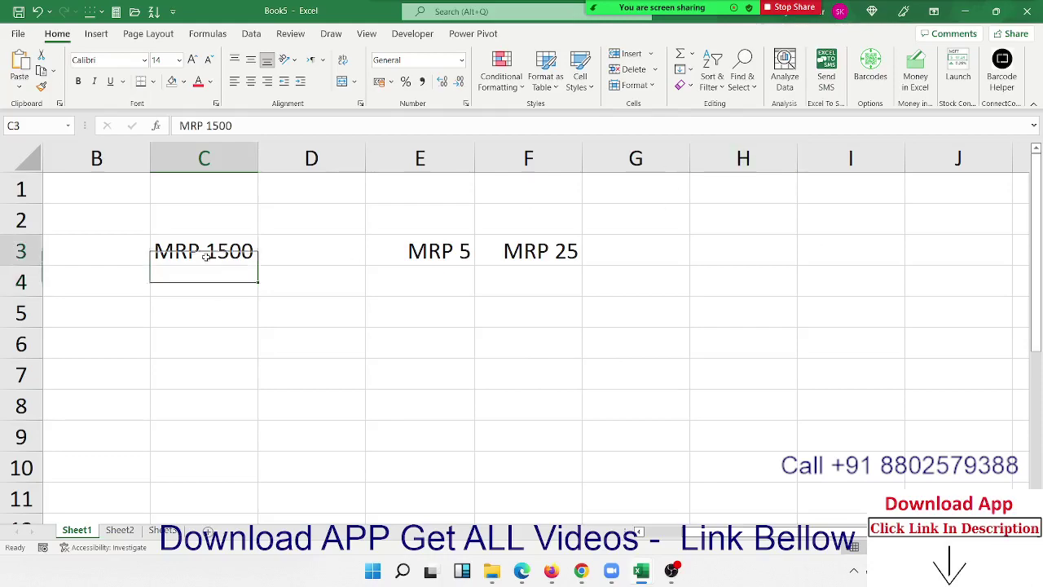
click(21, 244)
Insert blank rows above the MRP row and type the Chq heading in B1.
key(ctrl+plus)
key(ctrl+plus)
key(ctrl+plus)
key(ctrl+plus)
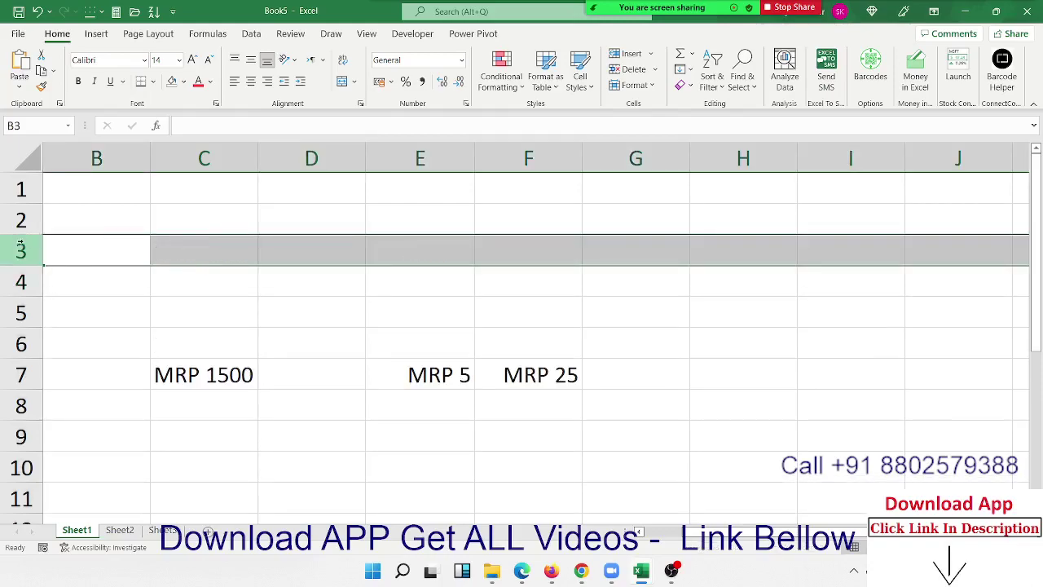
click(126, 191)
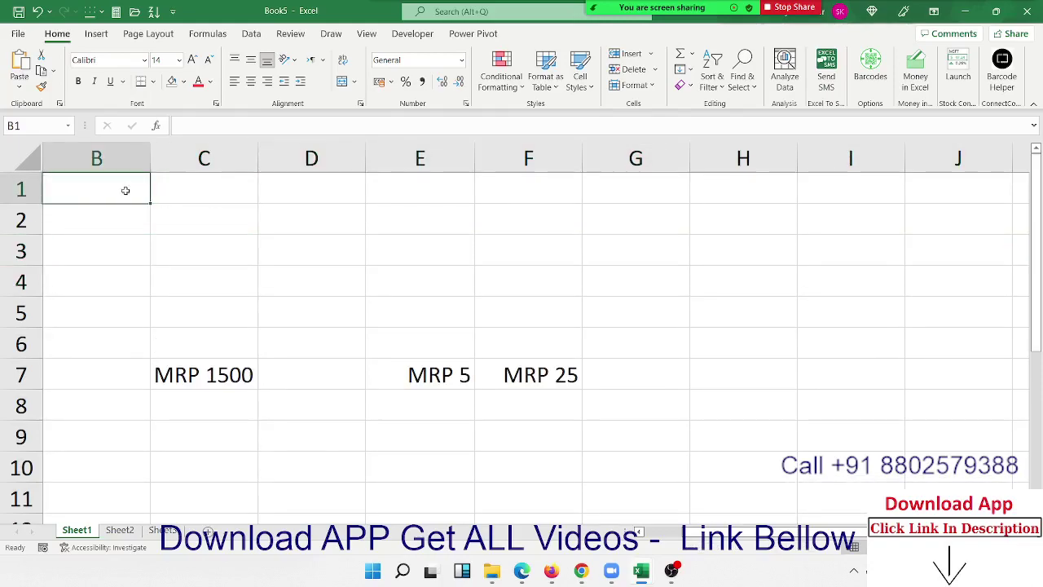
text(Chq)
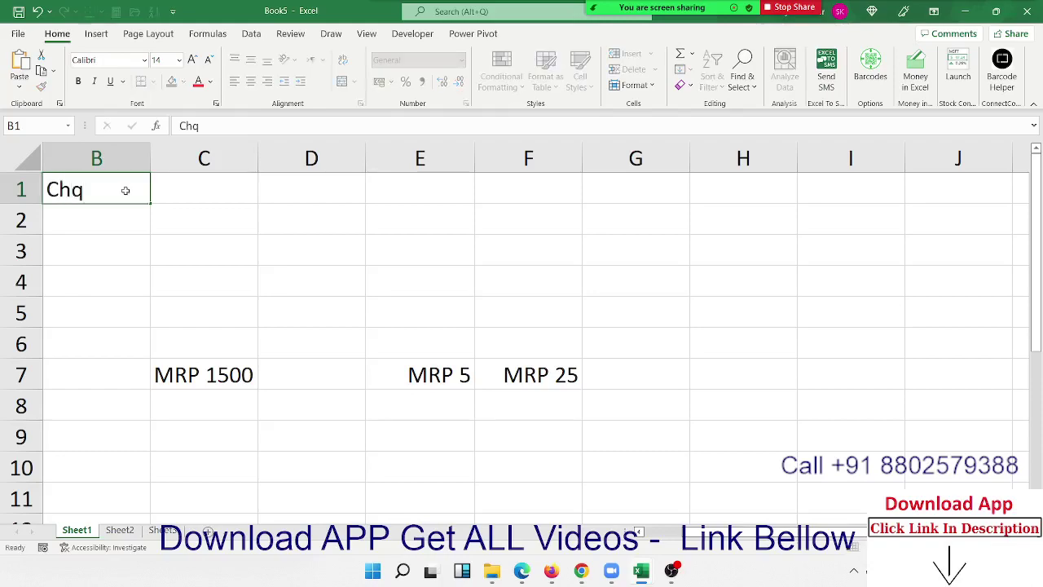
key(Return)
List cheque numbers 134, 85425, 25, 16345 and 152 below and select B2:B6.
text(134)
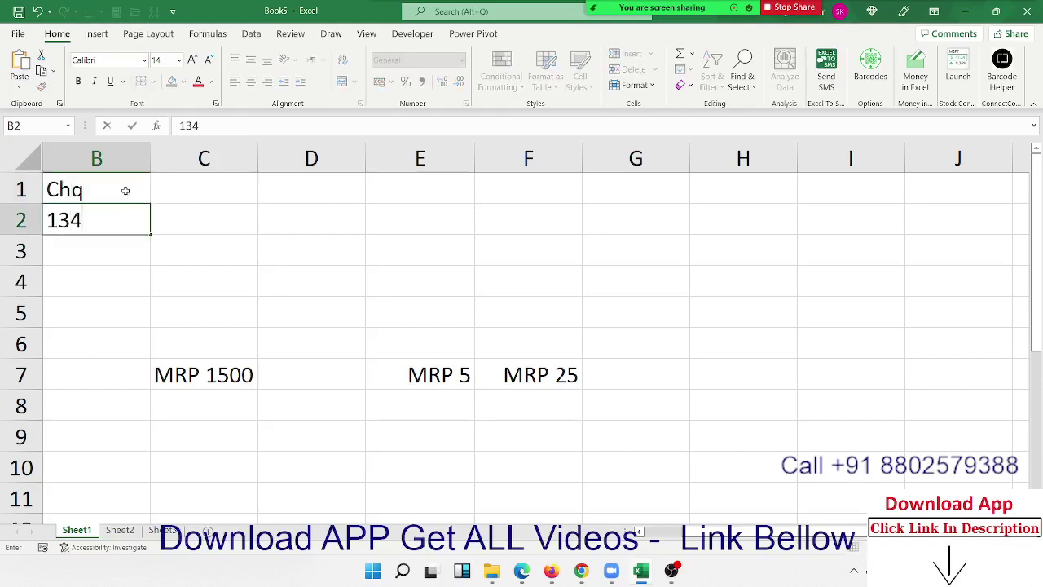
key(Return)
text(85425)
key(Return)
text(25)
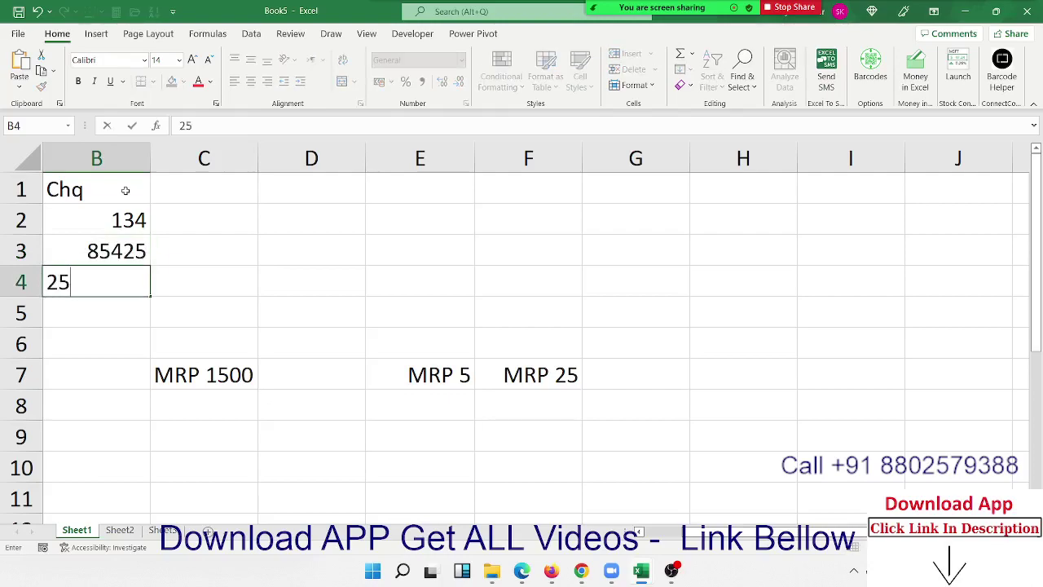
key(Return)
text(16345)
key(Return)
text(15)
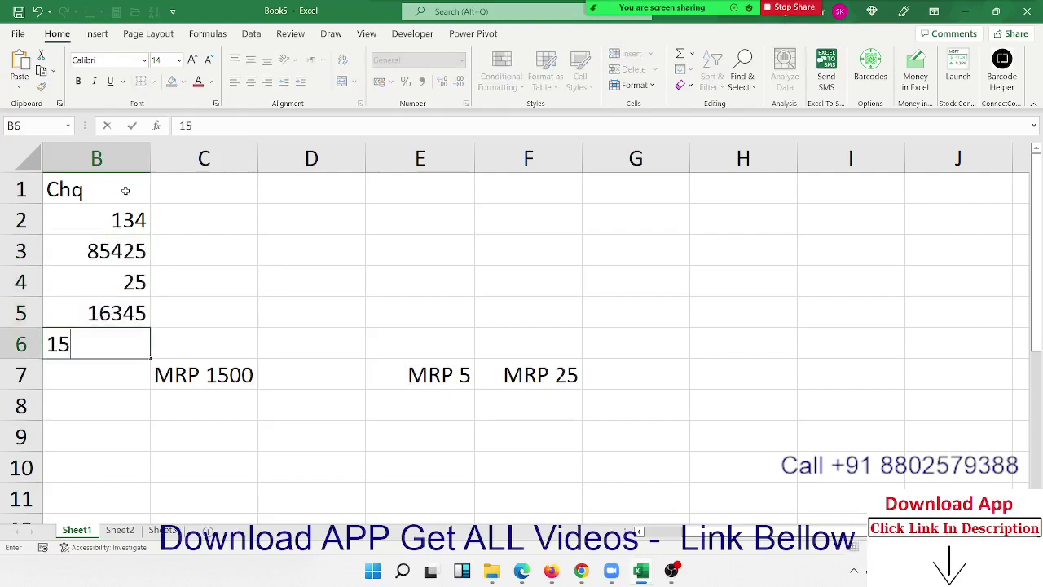
text(2)
key(Return)
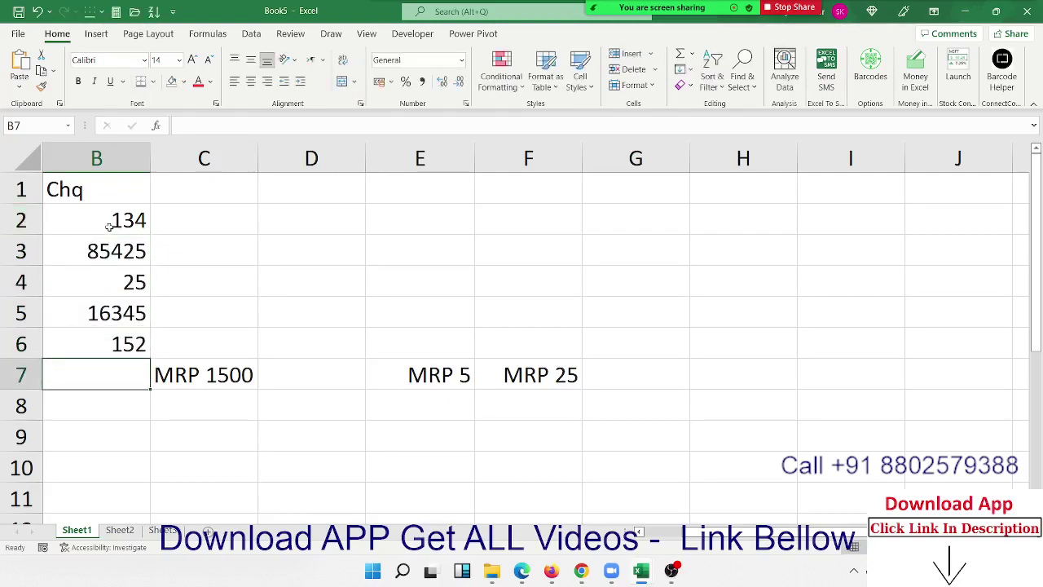
drag(109, 227, 127, 338)
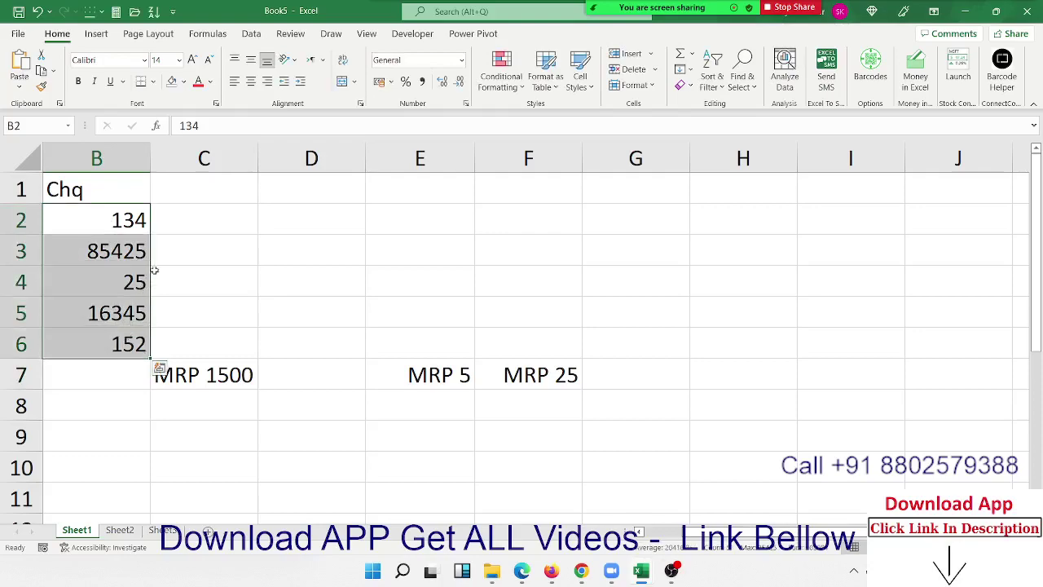
click(172, 235)
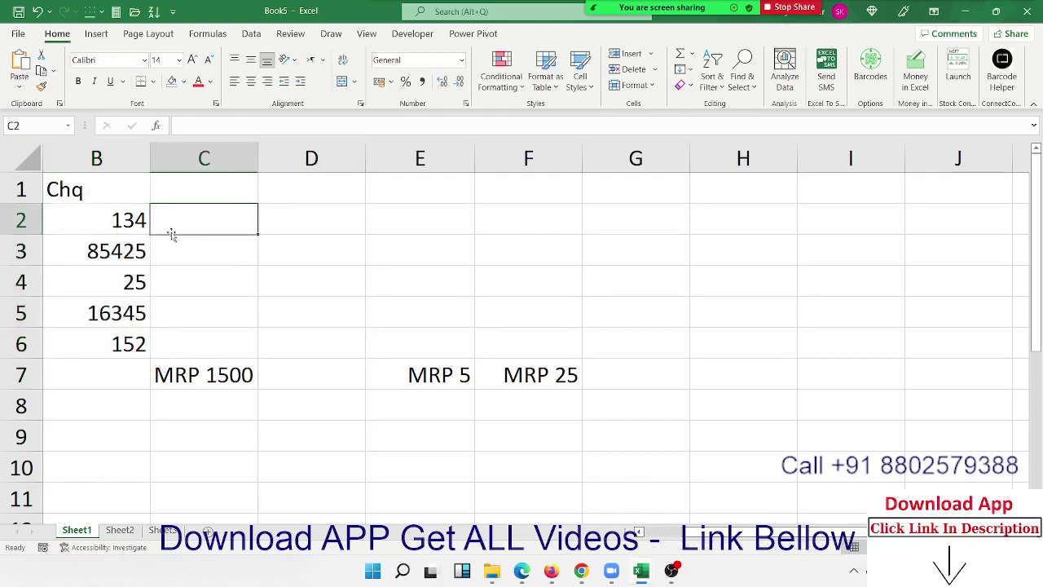
text(=te)
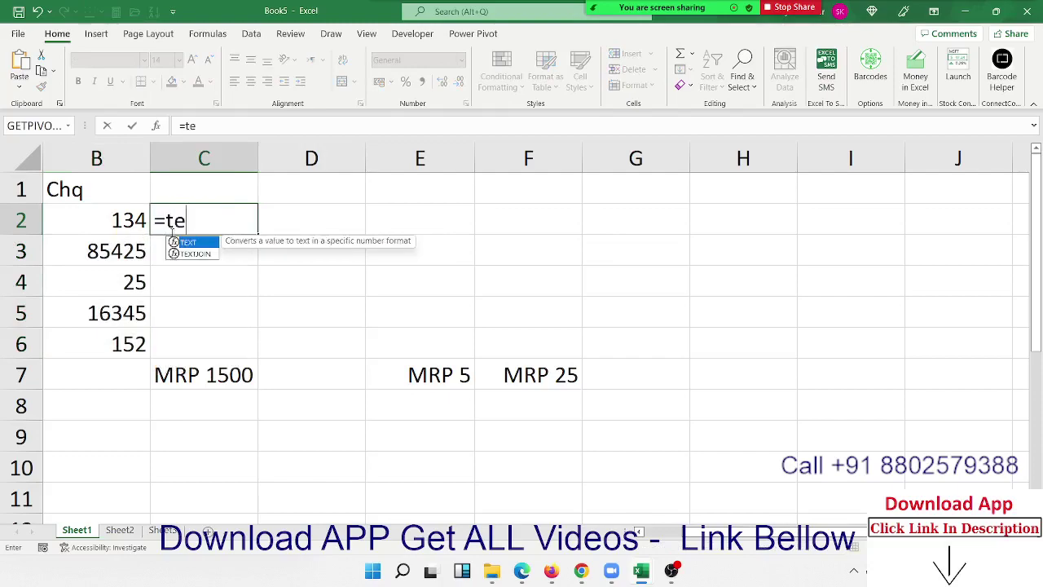
key(Tab)
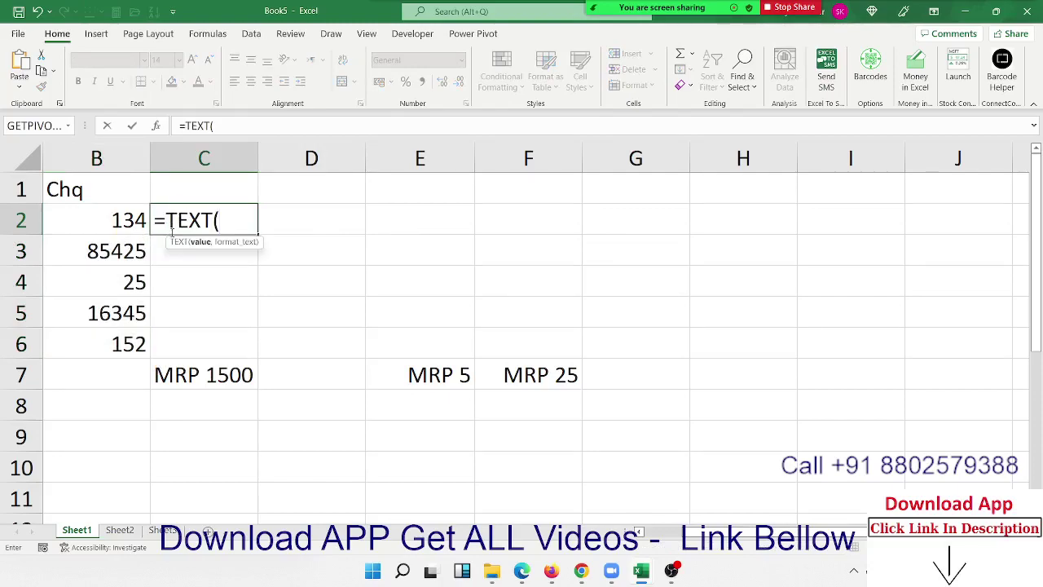
key(Left)
text(,)
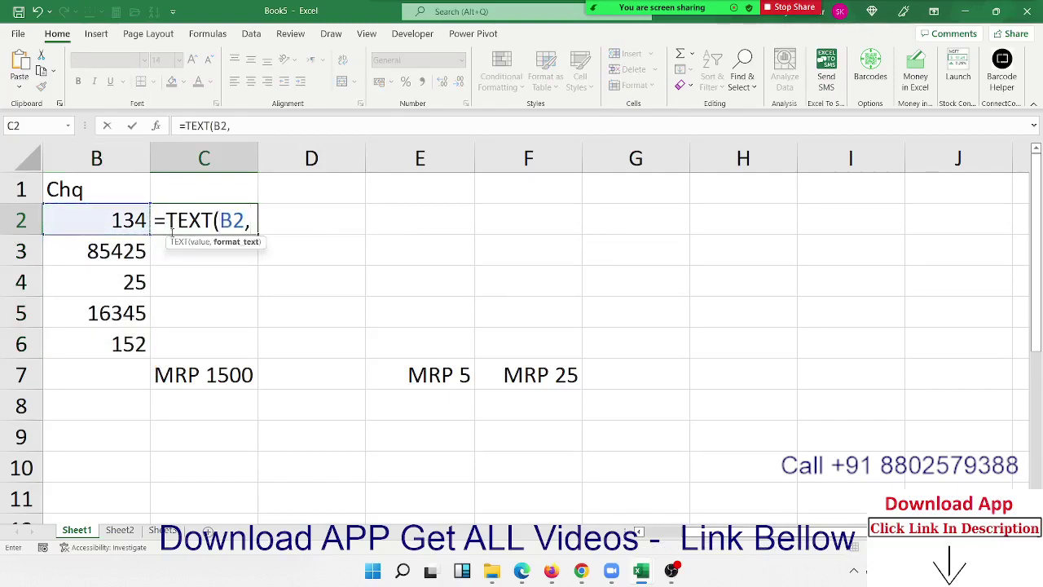
text("0)
text(000)
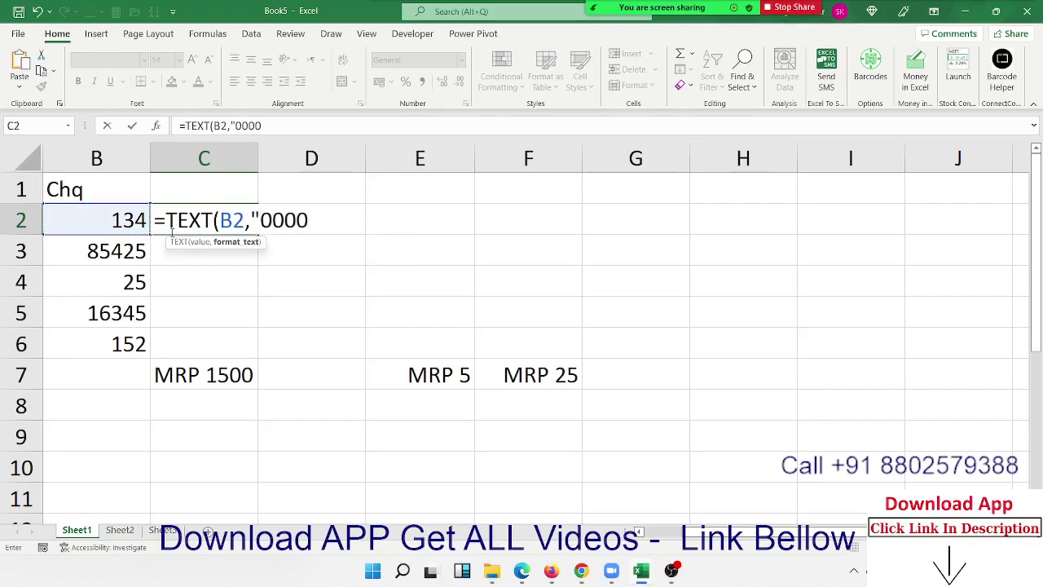
text(00")
key(Return)
click(172, 234)
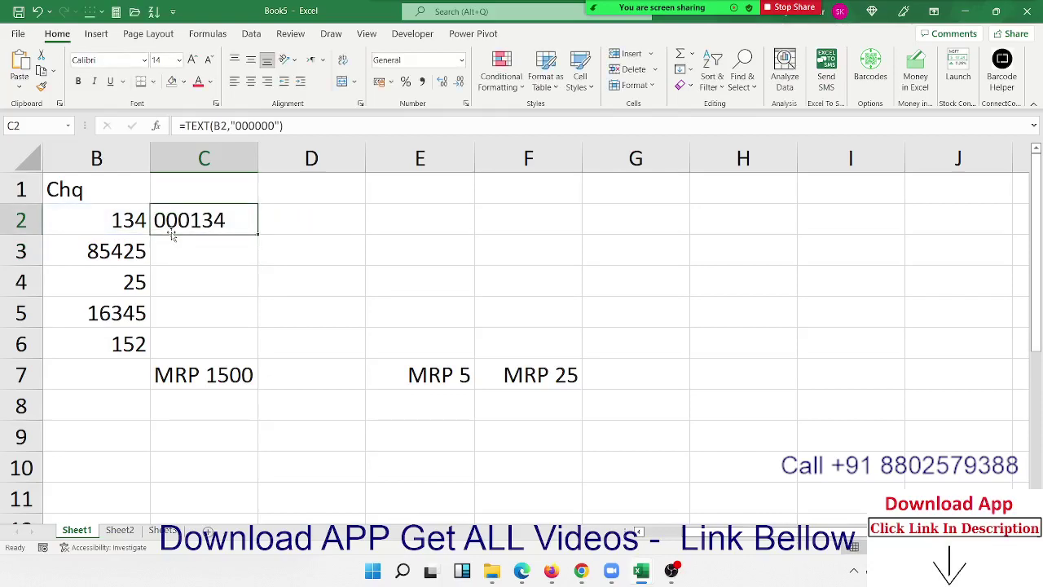
key(Delete)
key(Left)
key(ctrl+shift+Down)
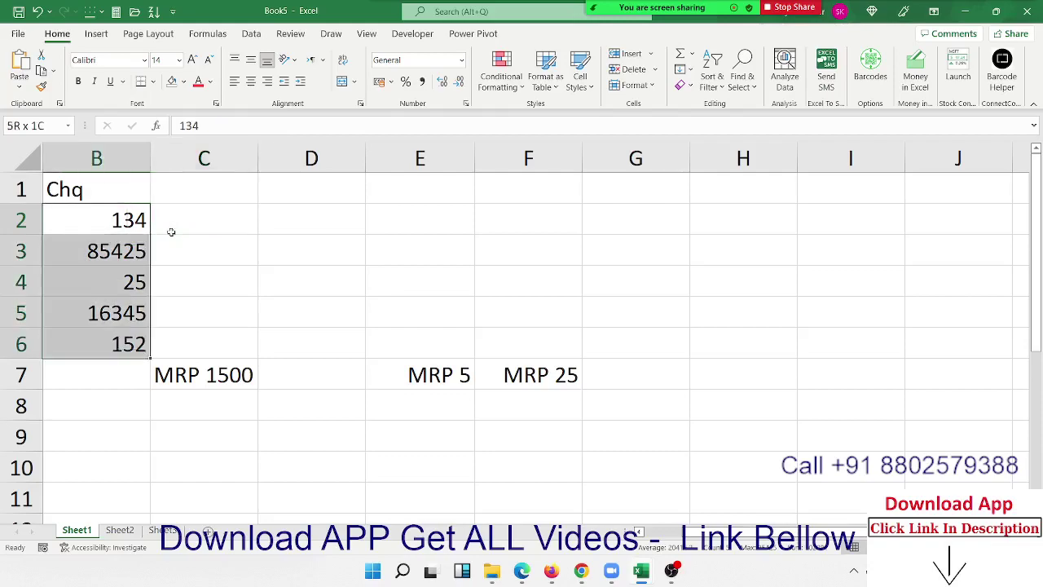
Apply the 000000 custom format to B2:B6, then reselect the cheque numbers.
click(466, 103)
click(569, 282)
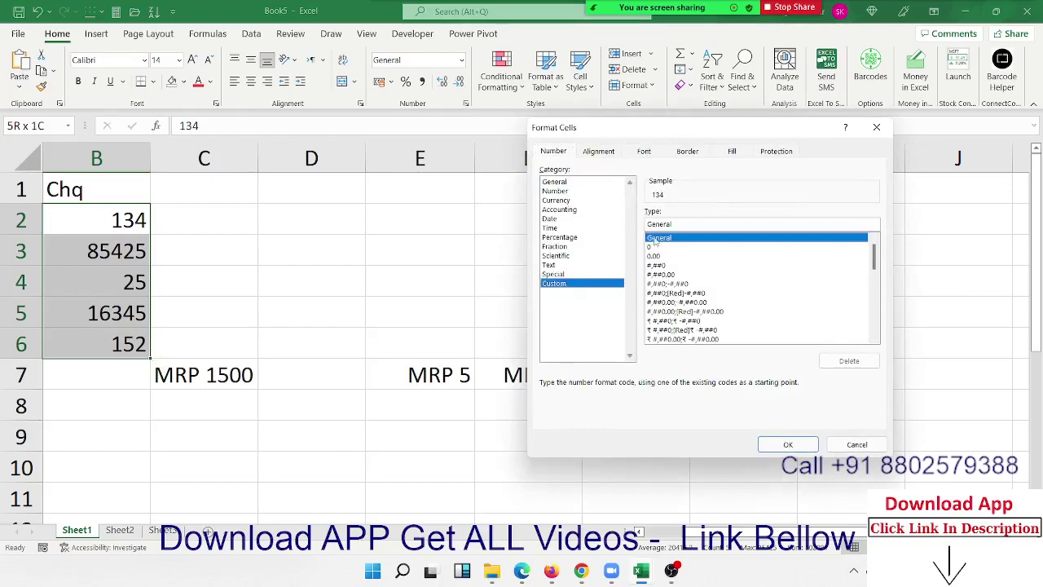
double_click(670, 224)
text(0000)
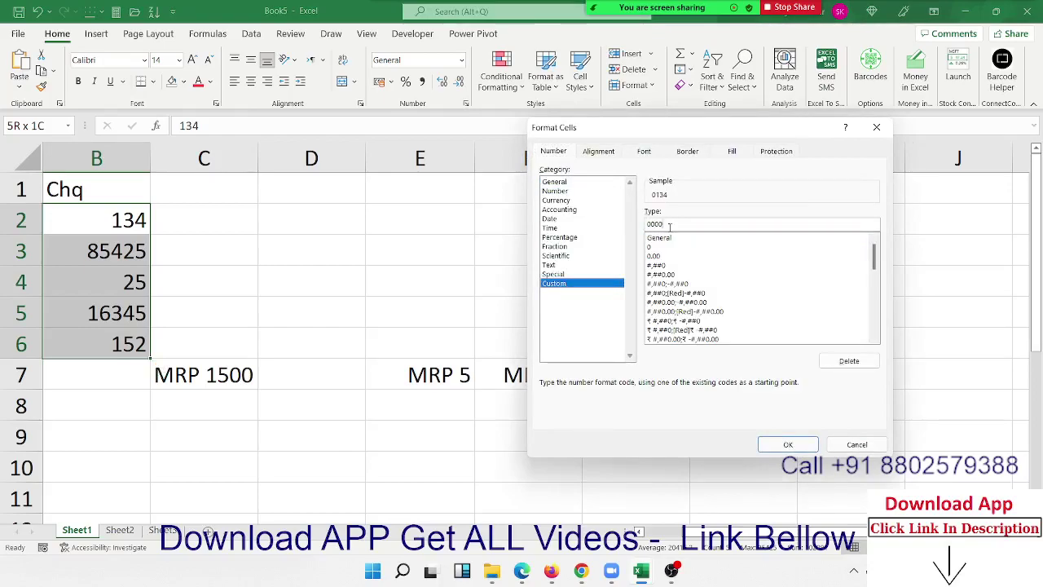
text(00)
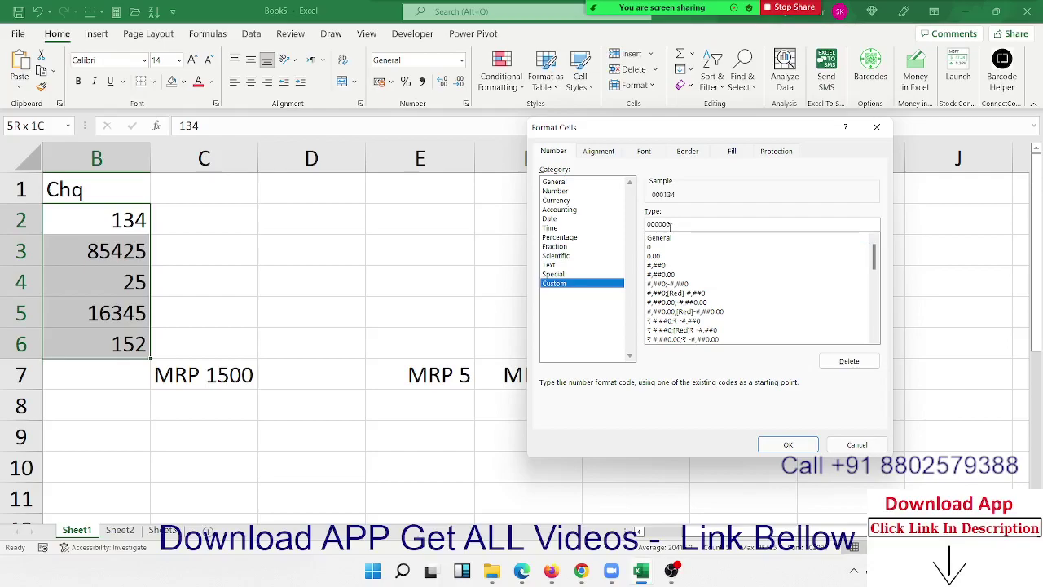
key(Return)
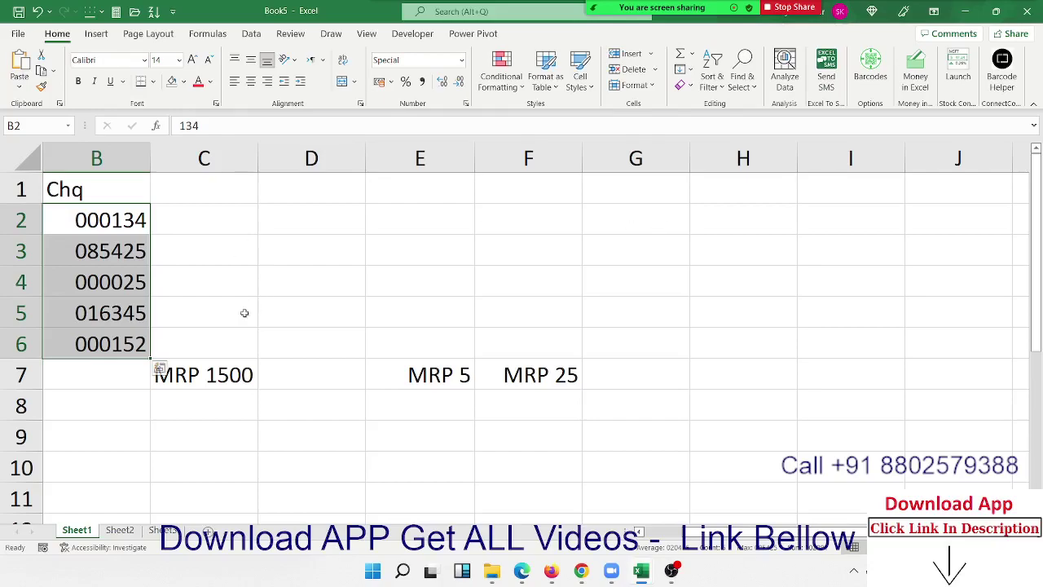
click(85, 35)
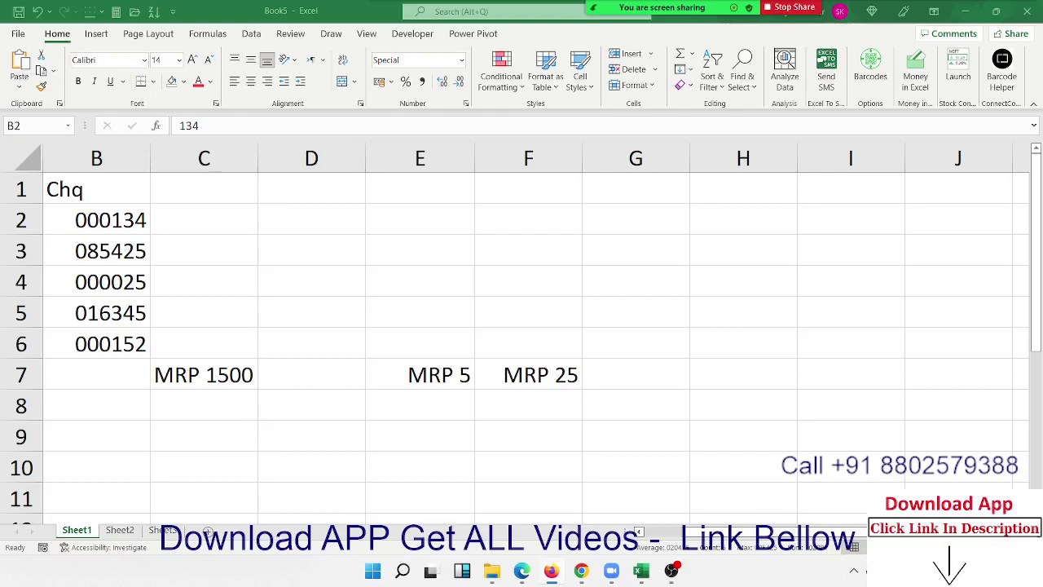
key(ctrl+shift+Down)
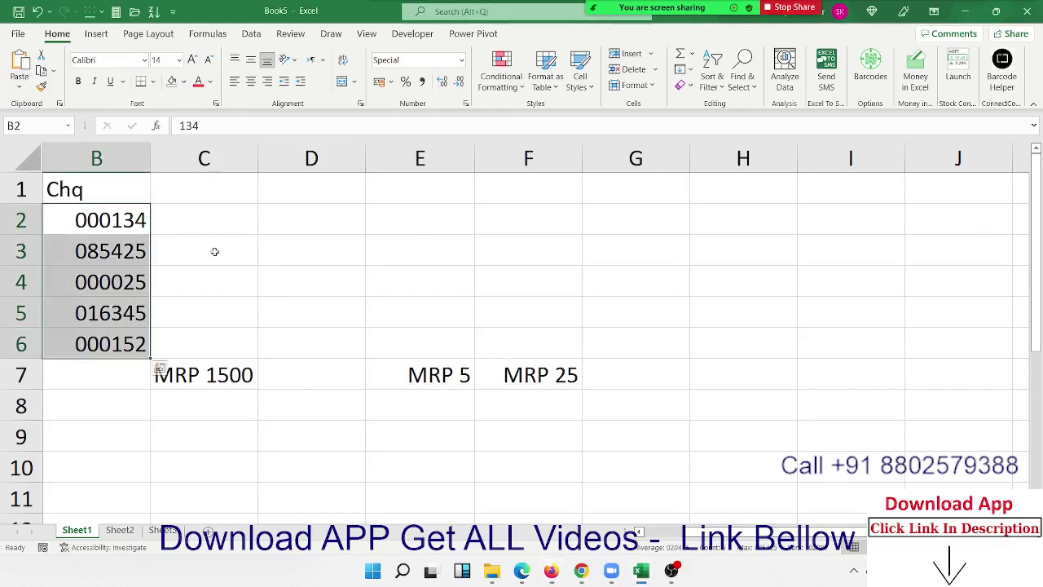
Enter '000134 as text in E2.
click(379, 220)
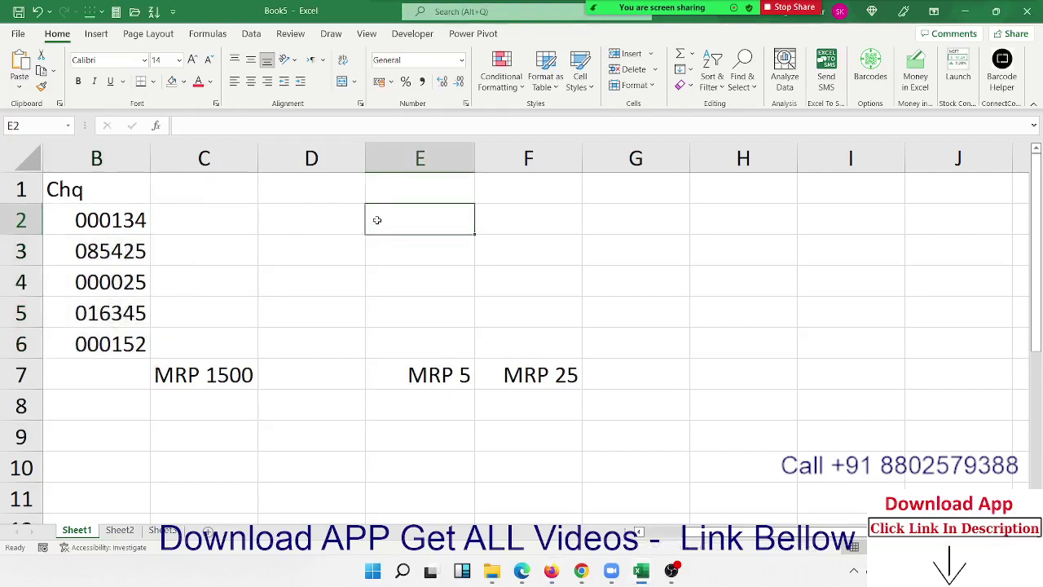
text('0)
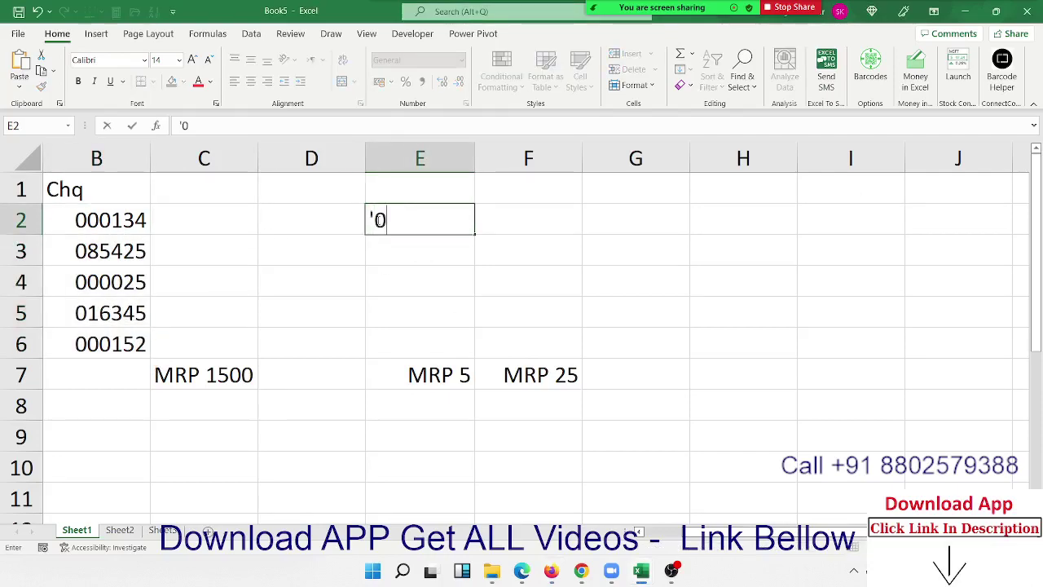
text(0)
text(13)
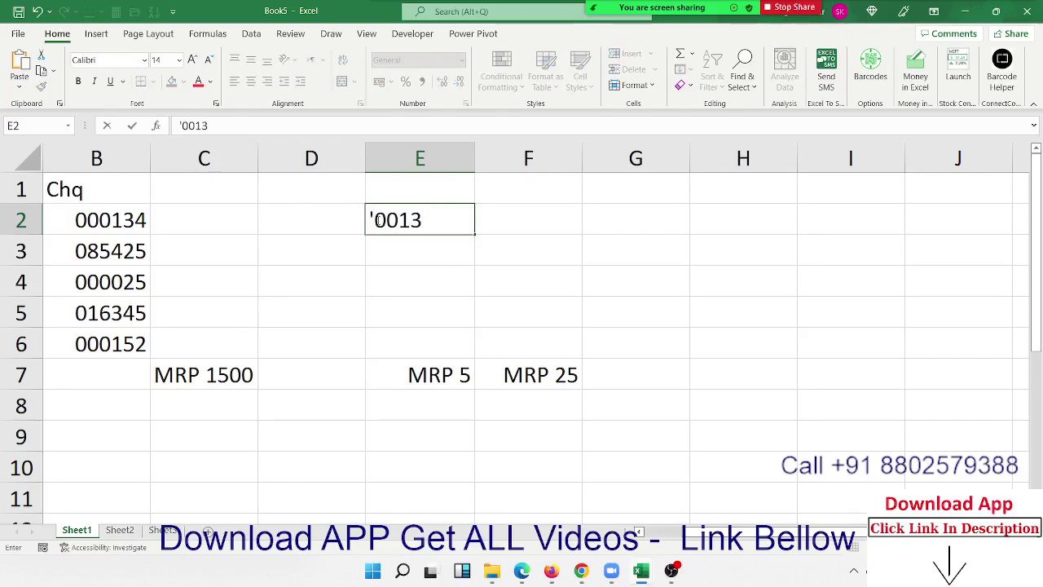
key(BackSpace)
key(BackSpace)
text(013)
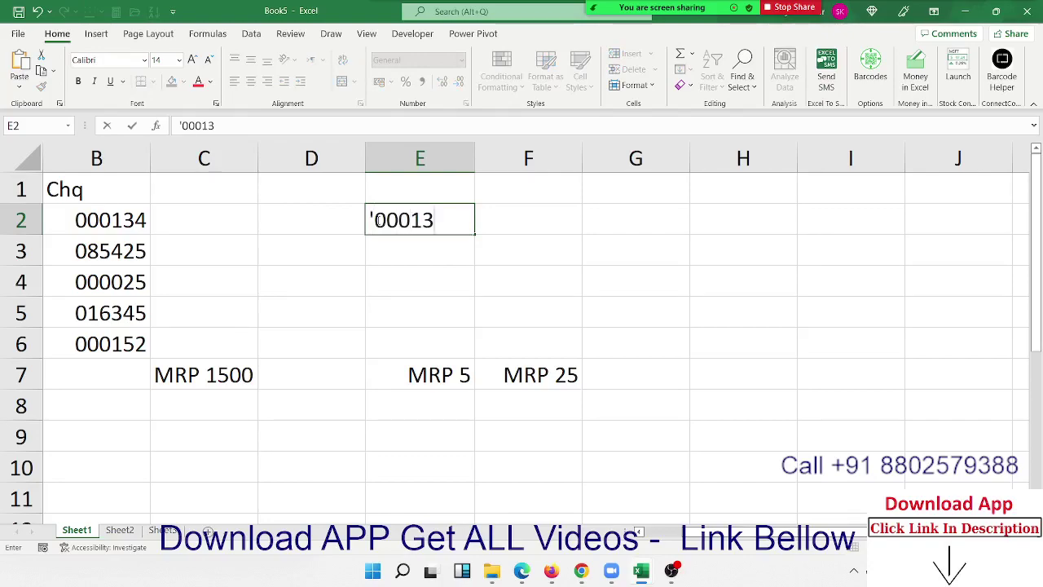
text(4)
key(Return)
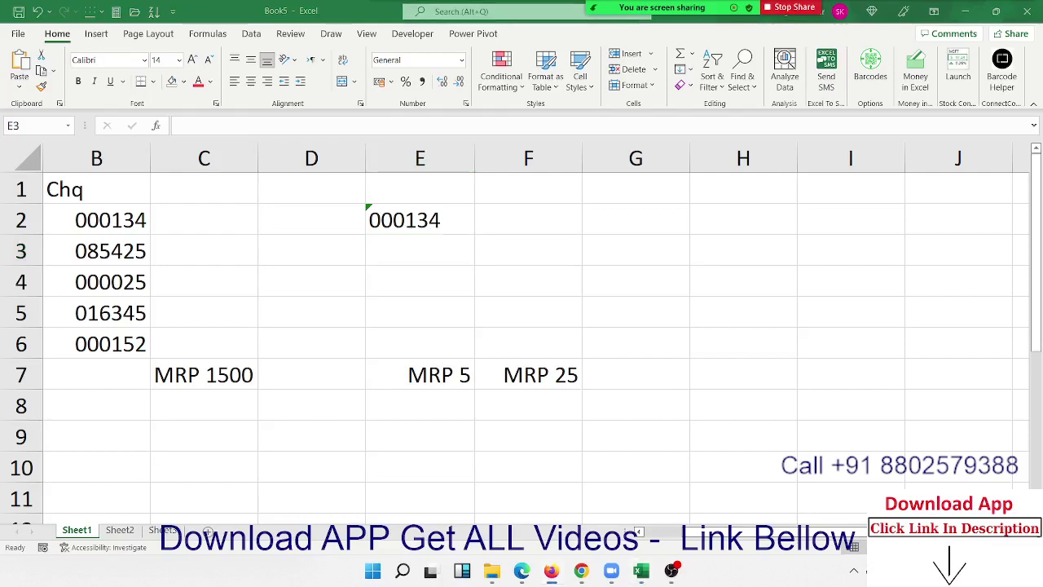
Ignore E2's number-stored-as-text warning and inspect its stored text.
click(372, 214)
click(355, 214)
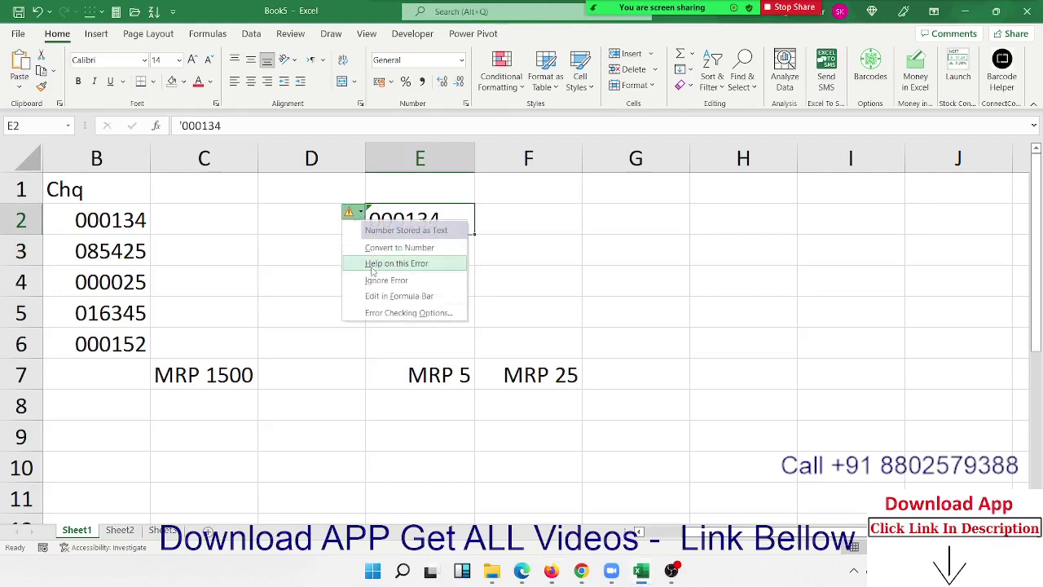
click(397, 278)
click(422, 278)
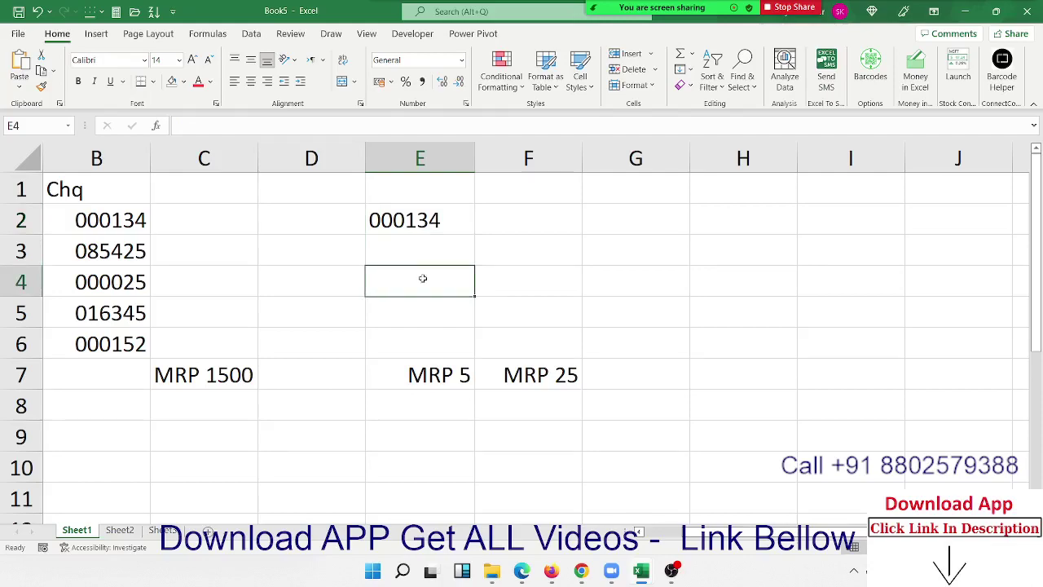
click(427, 229)
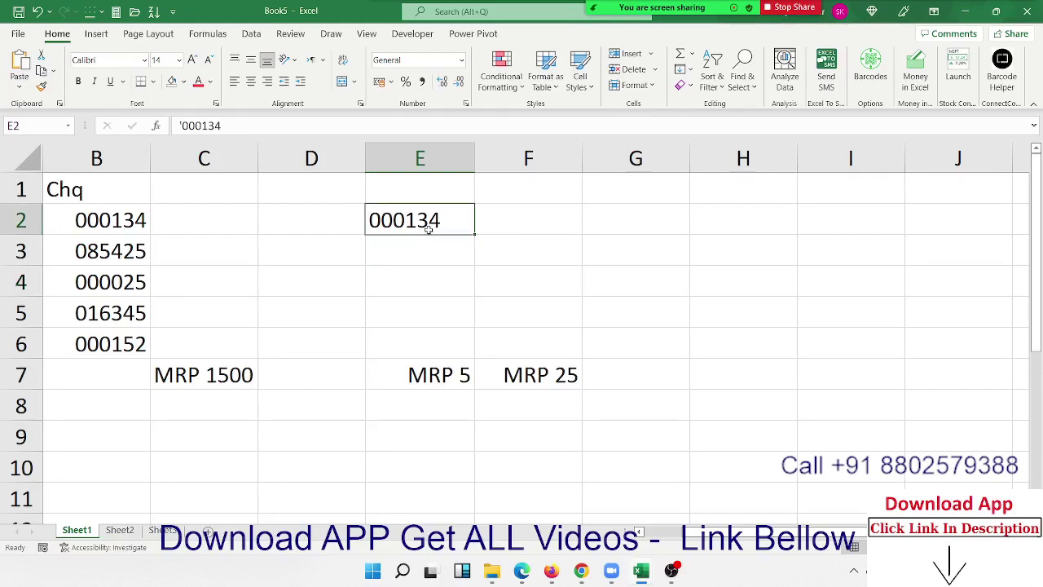
Compare the contents of B2 and E2, then pick cell C2.
click(113, 225)
click(441, 210)
click(133, 220)
click(340, 233)
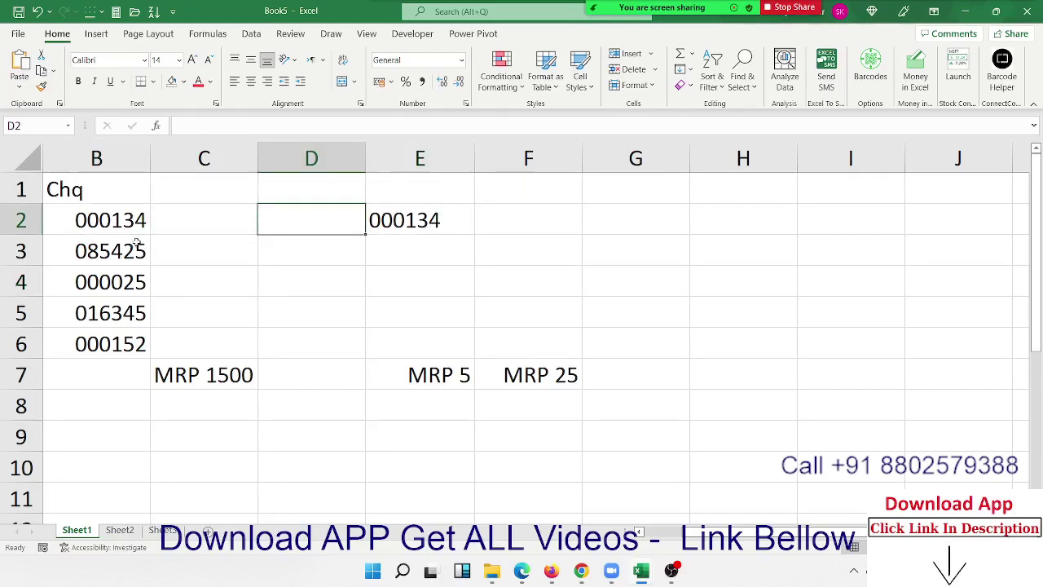
click(133, 243)
click(128, 226)
Enter =B2=E2 in C2, which returns FALSE, and check B2's value 134.
click(203, 212)
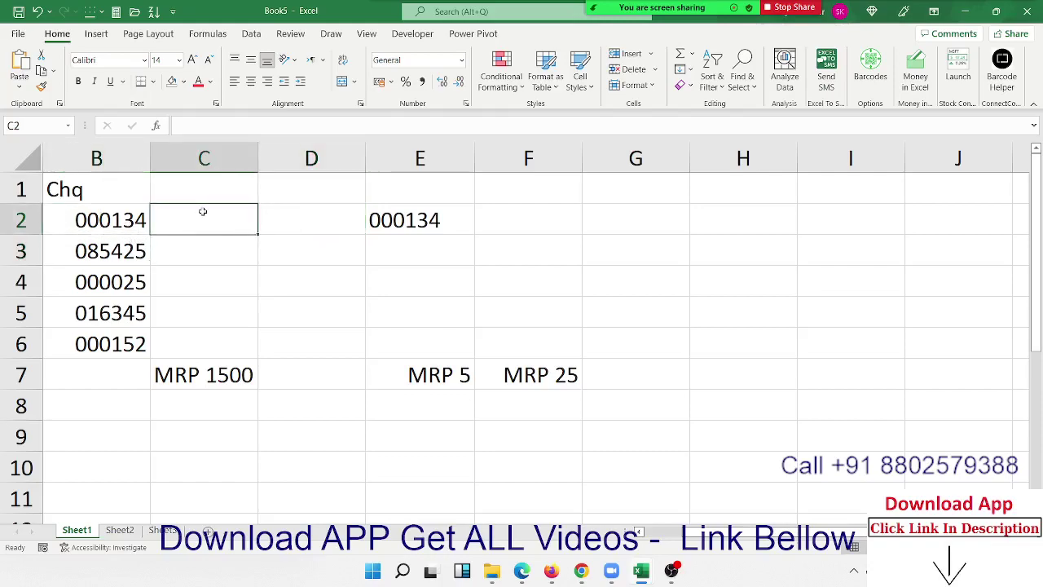
text(=)
key(Left)
key(Down)
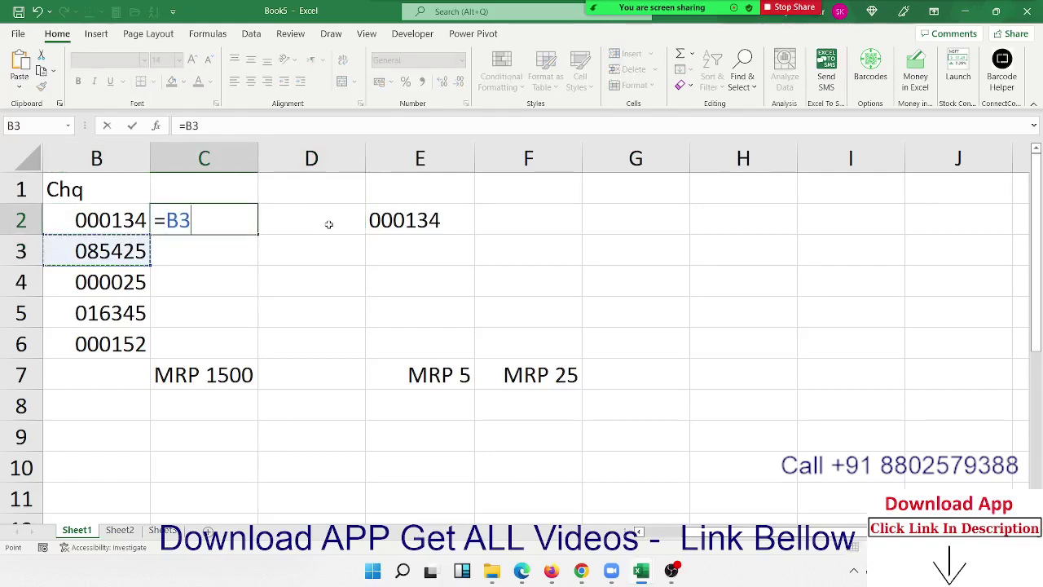
key(Up)
text(=)
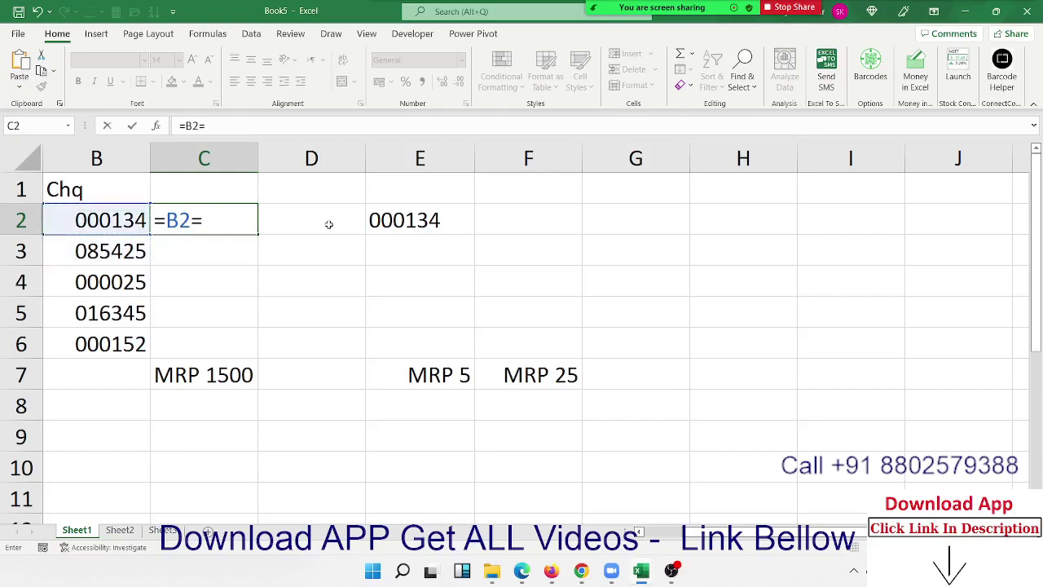
key(Right)
key(Right)
key(Return)
key(Up)
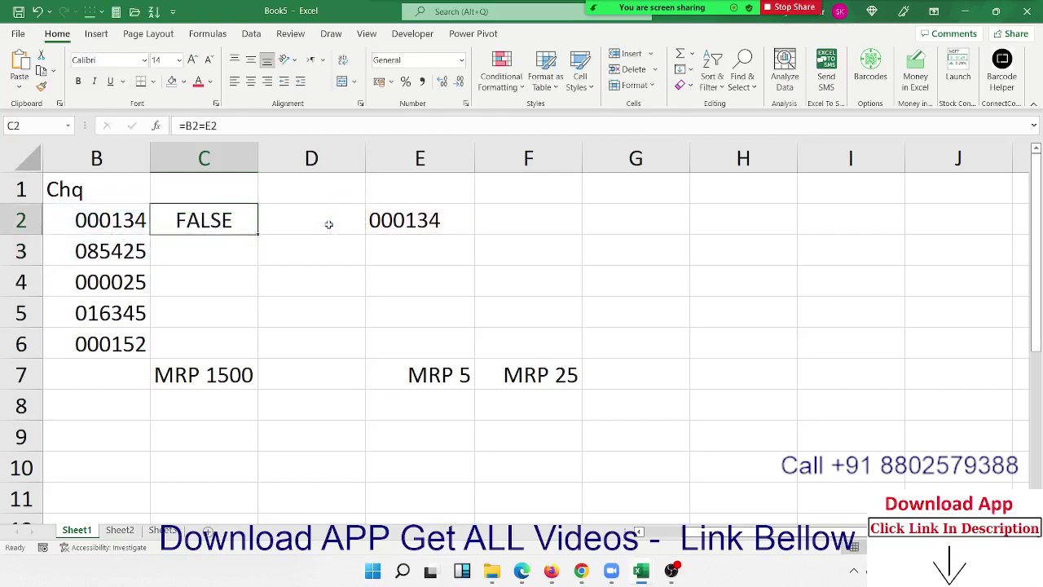
click(122, 220)
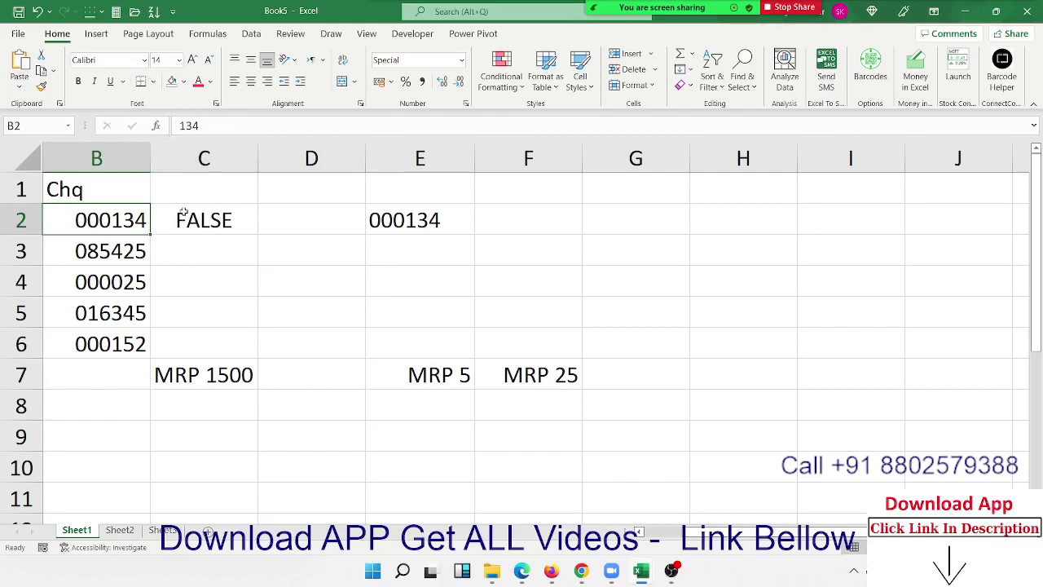
Inspect B2's value 134, the C2 comparison and E2's text '000134.
drag(136, 215, 122, 345)
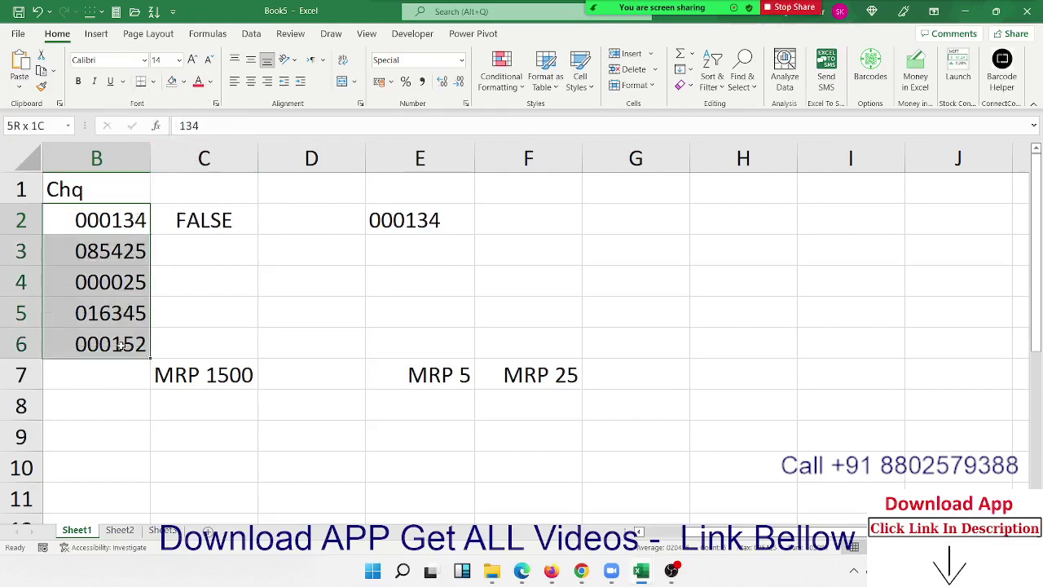
click(235, 290)
click(127, 222)
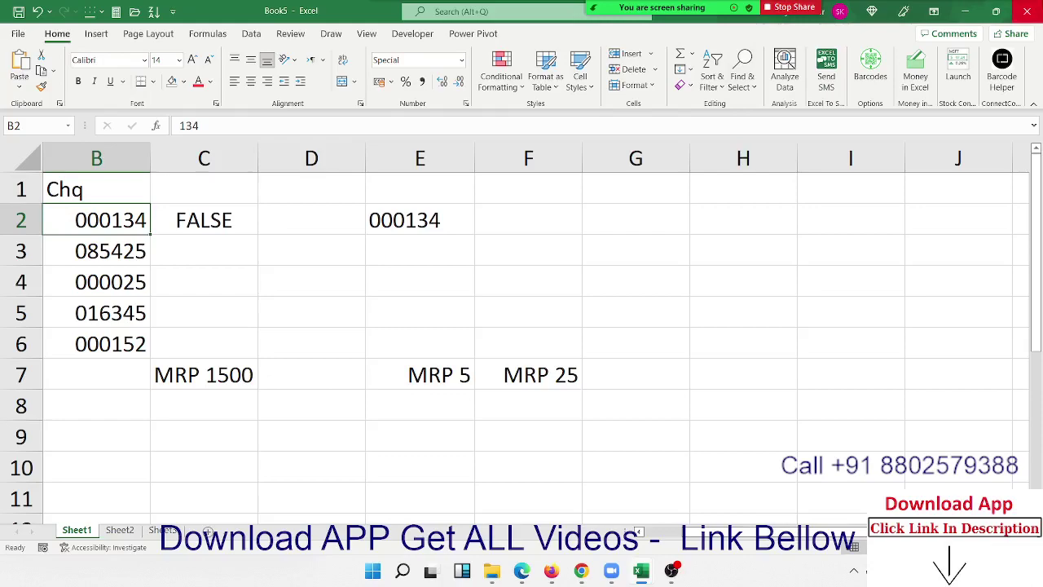
click(176, 229)
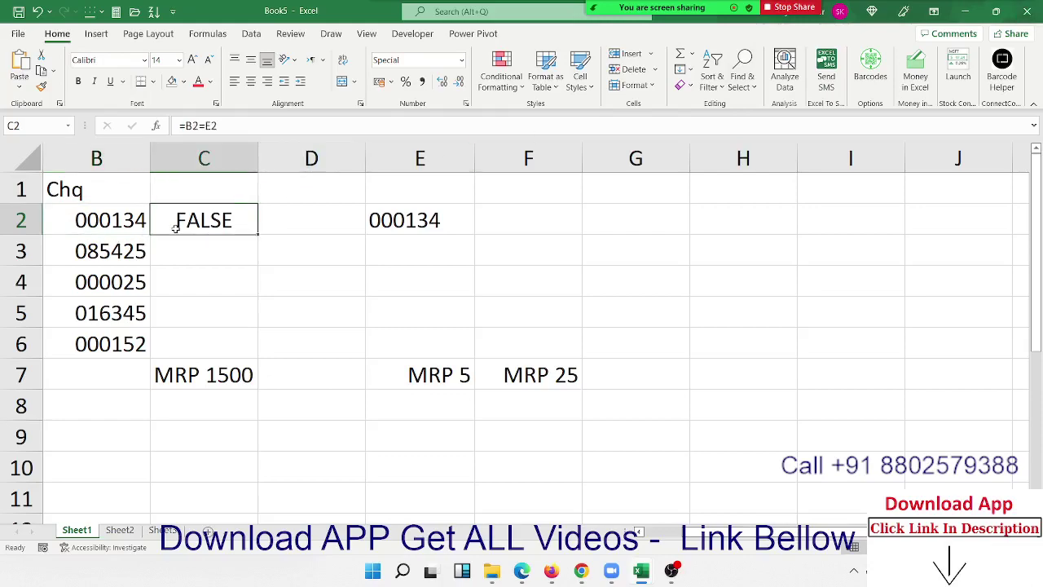
click(79, 221)
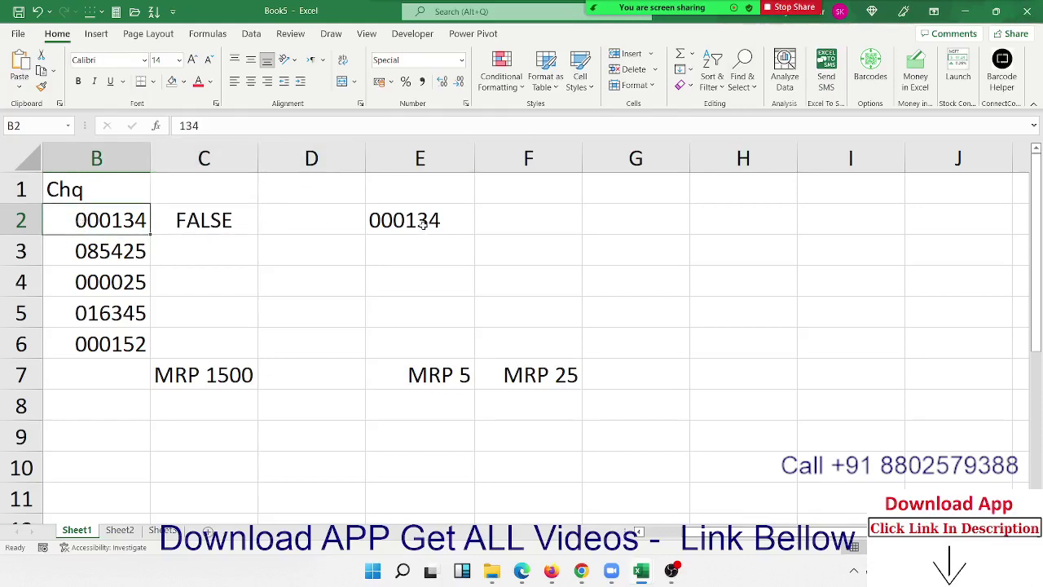
click(373, 227)
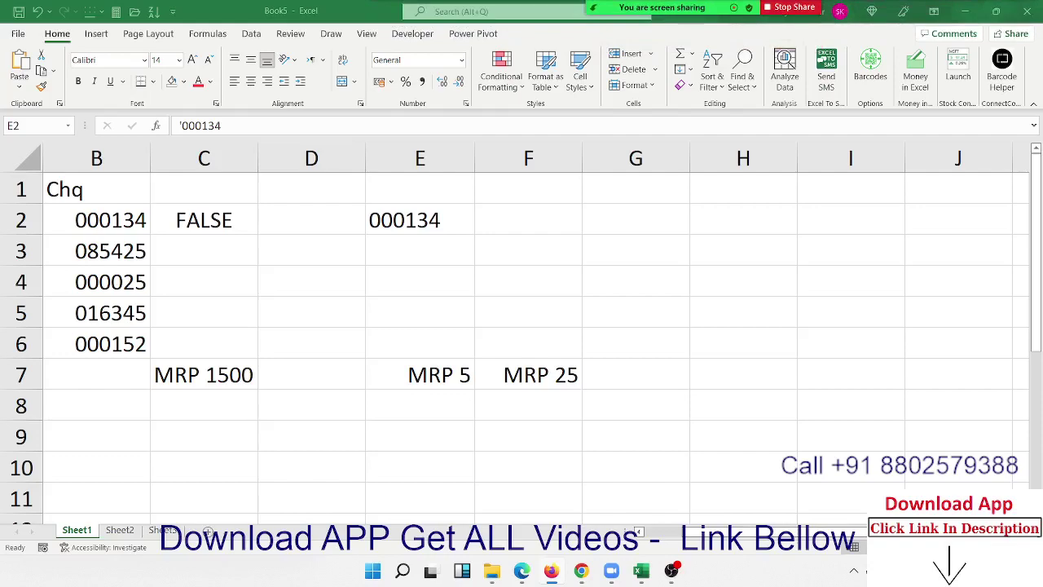
Recheck E2's stored text value and select cell C2.
click(428, 224)
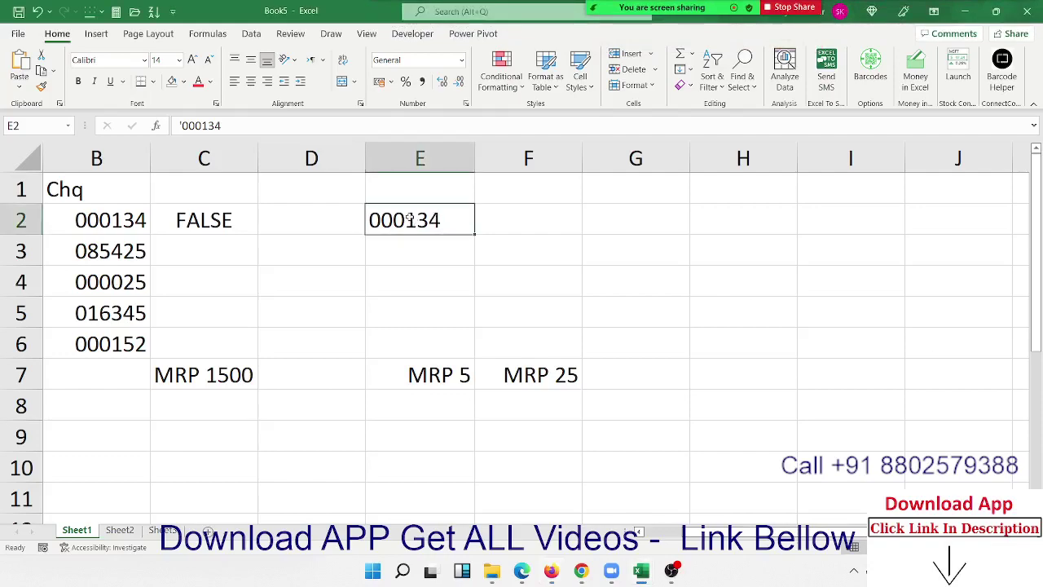
click(416, 277)
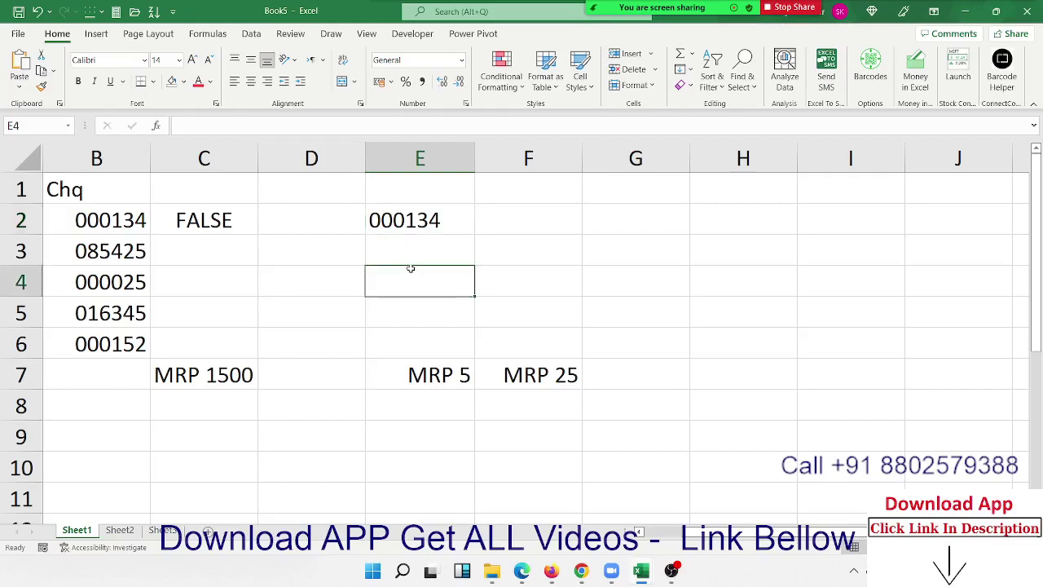
click(393, 229)
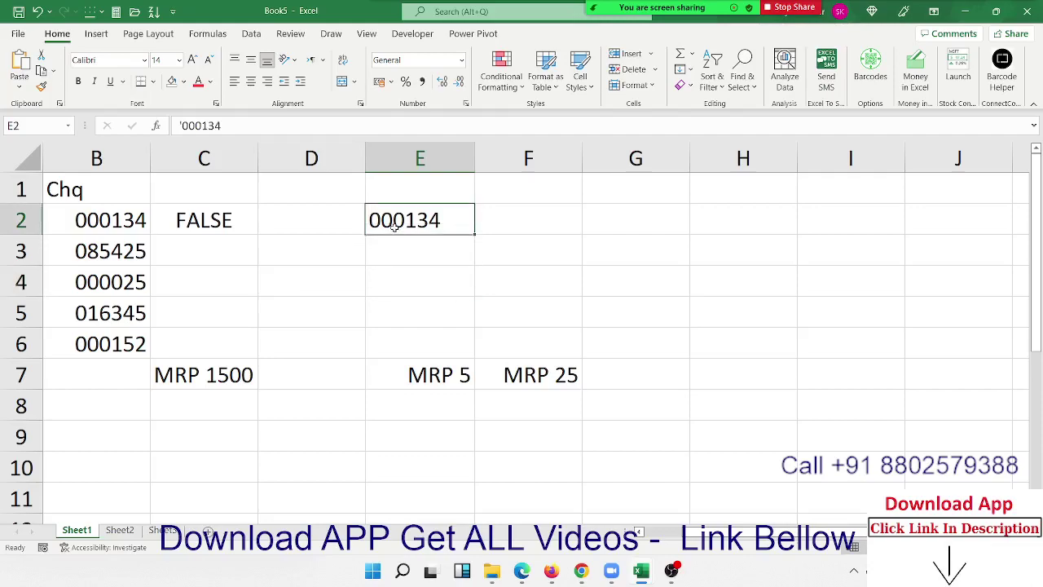
click(407, 261)
click(386, 218)
click(240, 216)
Replace C2's comparison with =TEXT(B2,"000000") so the cheque number shows six digits.
key(Delete)
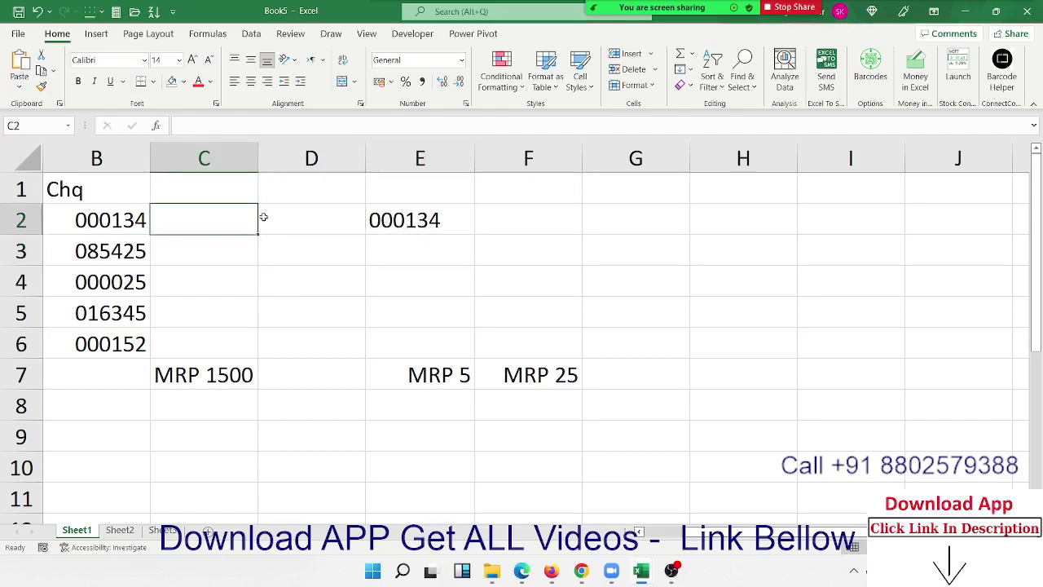
key(Left)
key(Right)
text(=te)
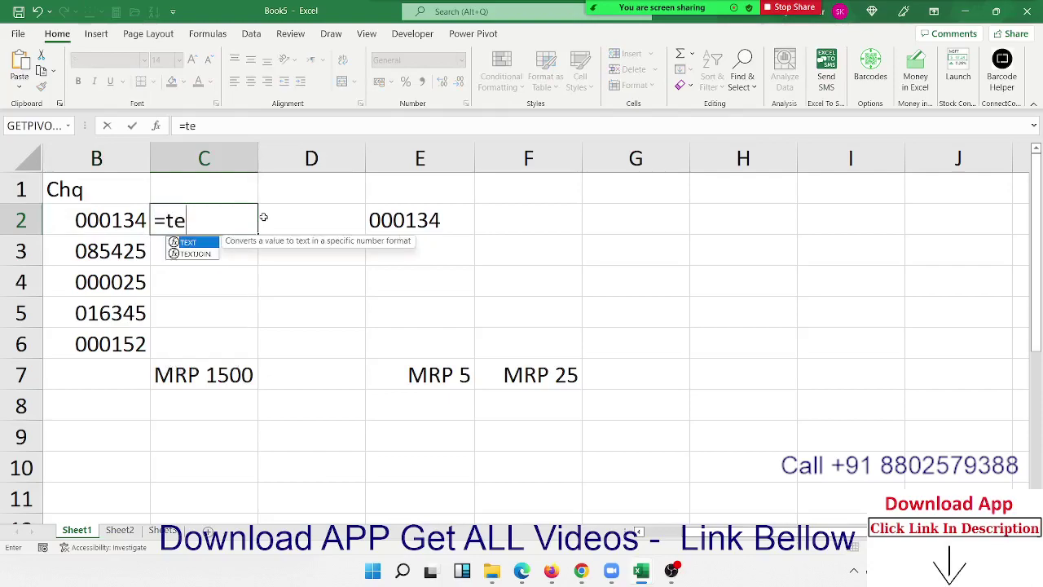
key(Tab)
key(Left)
text(,")
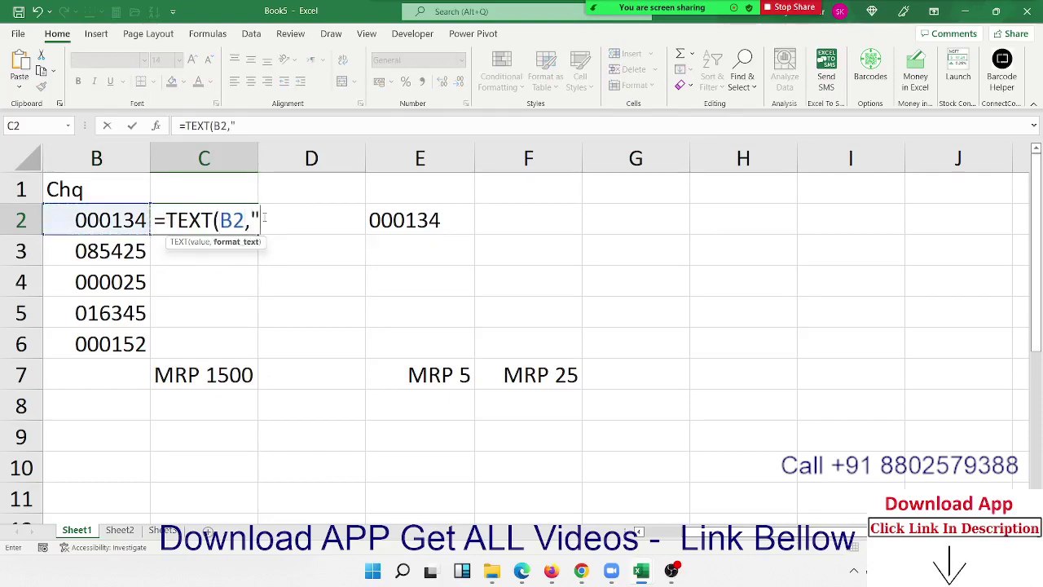
text(0000)
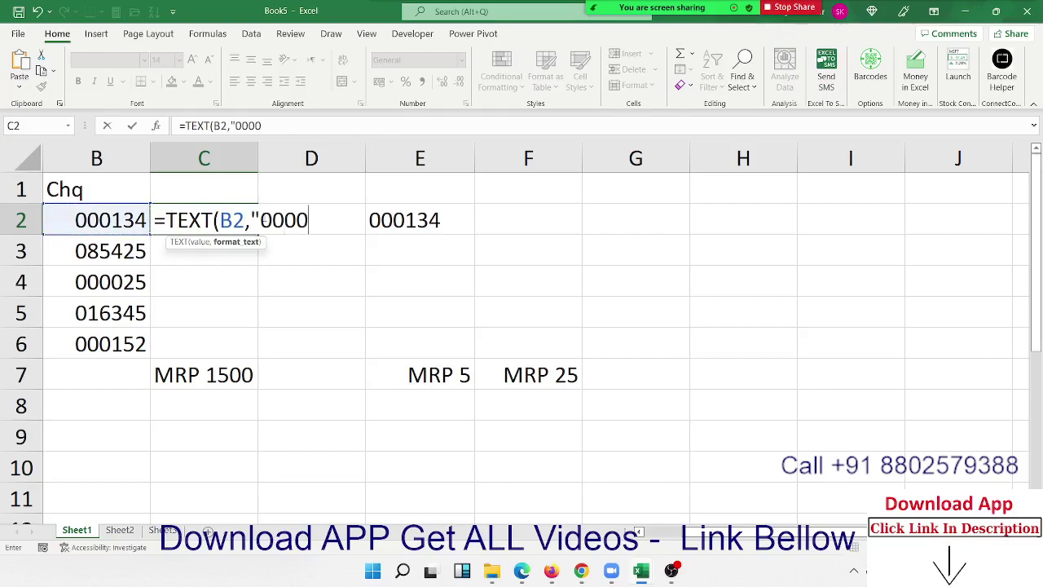
text(00")
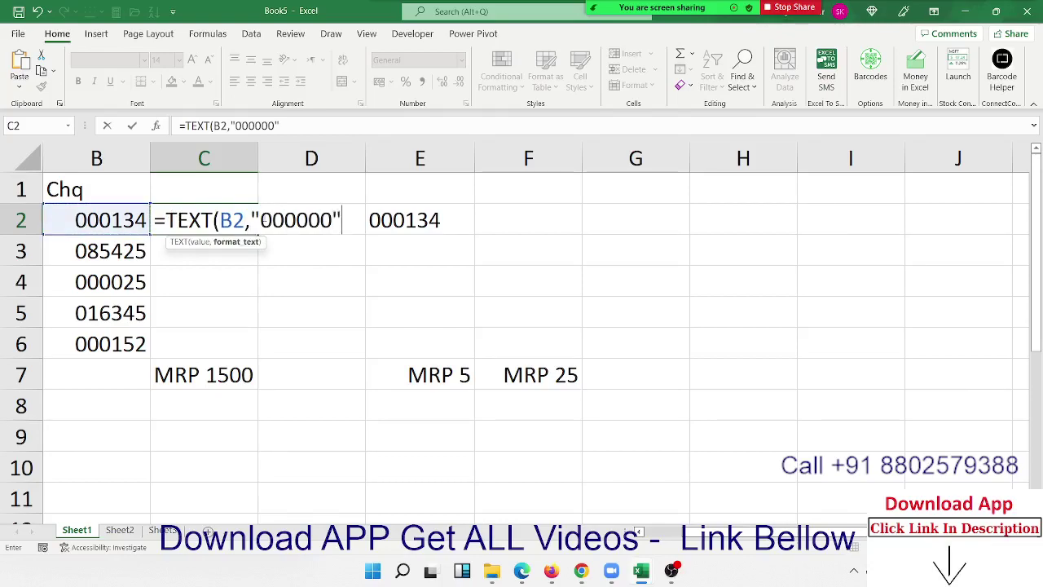
text())
key(Return)
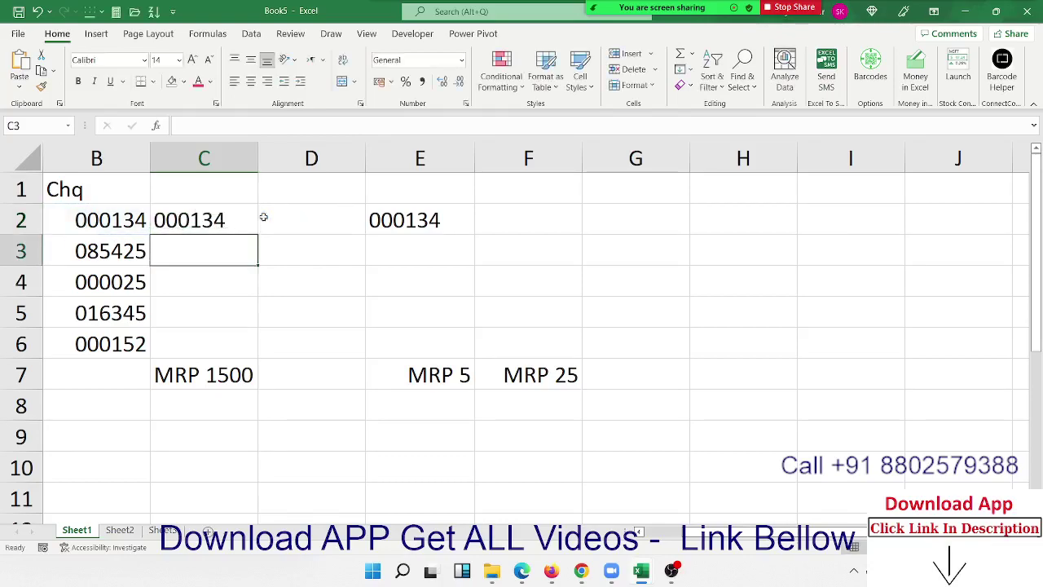
Fill the TEXT formula down through C3:C6, giving 000134 to 000152.
key(Up)
key(shift+Down)
key(shift+Down)
key(shift+Down)
key(shift+Down)
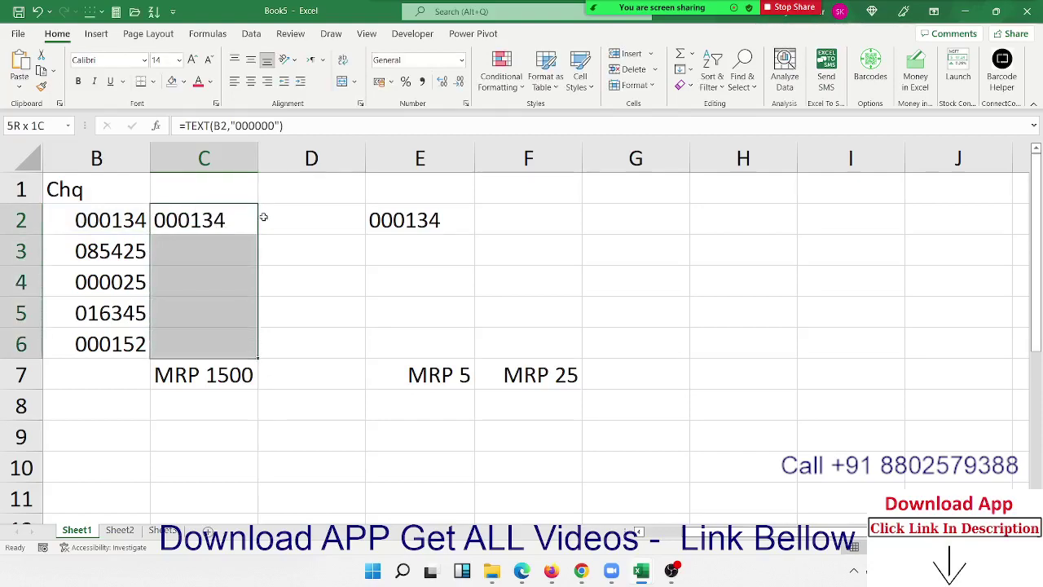
key(ctrl+d)
key(Right)
key(Down)
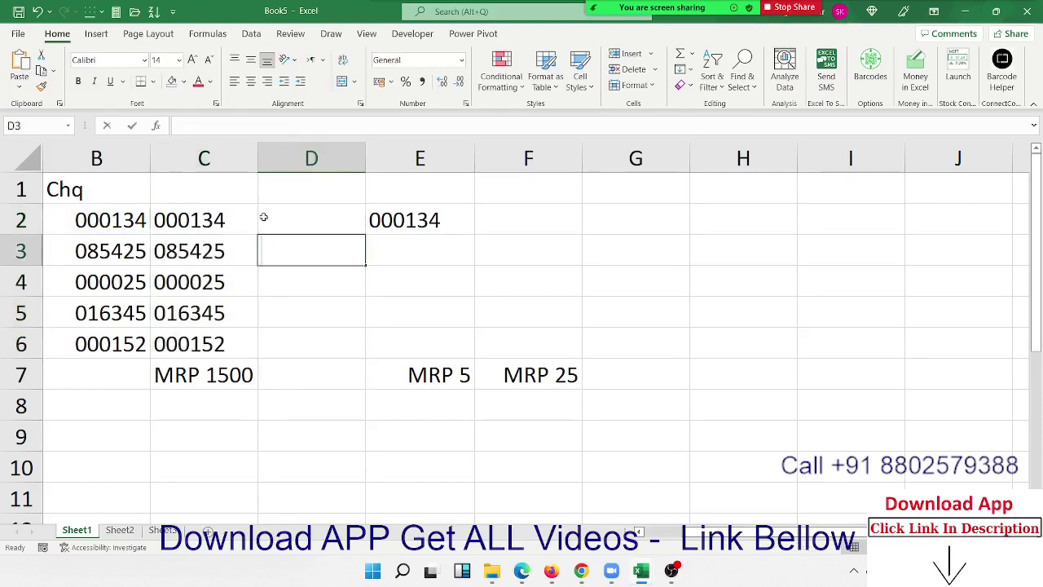
Enter =C2=E2 in D3, which returns TRUE.
text(=)
key(Up)
key(Left)
text(=)
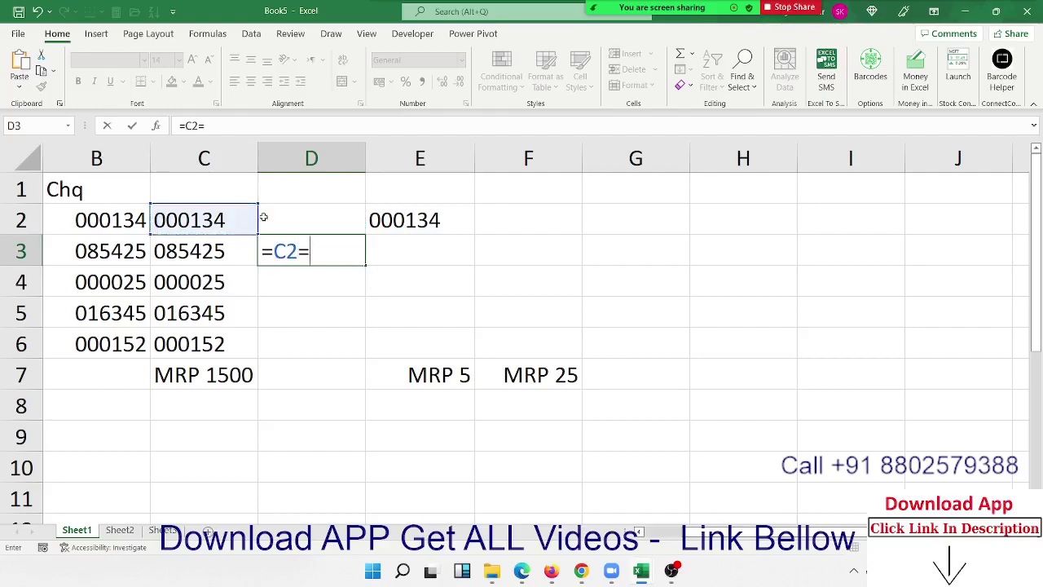
key(Right)
key(Up)
key(Return)
key(Up)
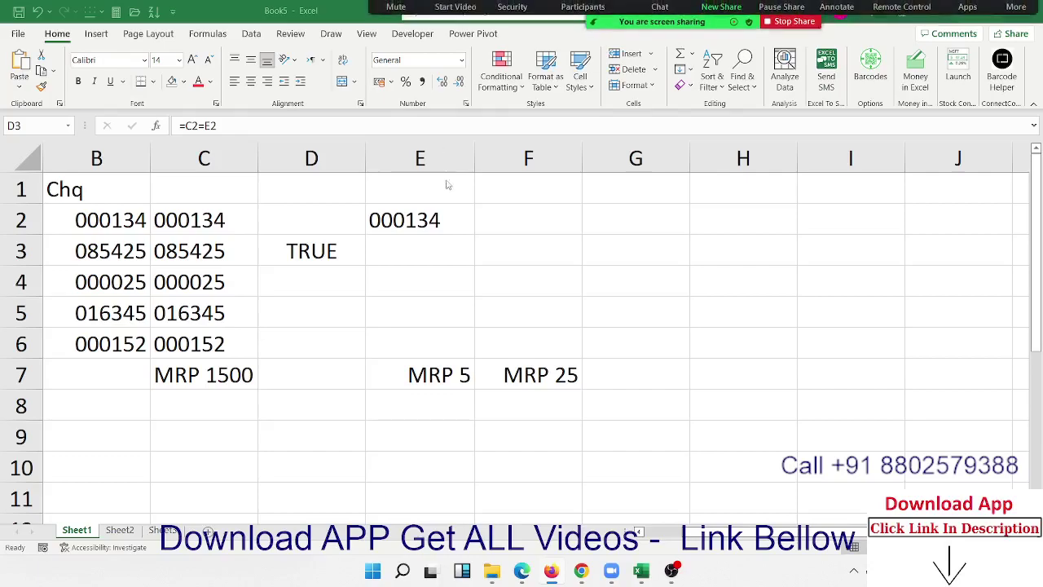
Inspect the contents of C3, E3, E7 and F7.
click(214, 247)
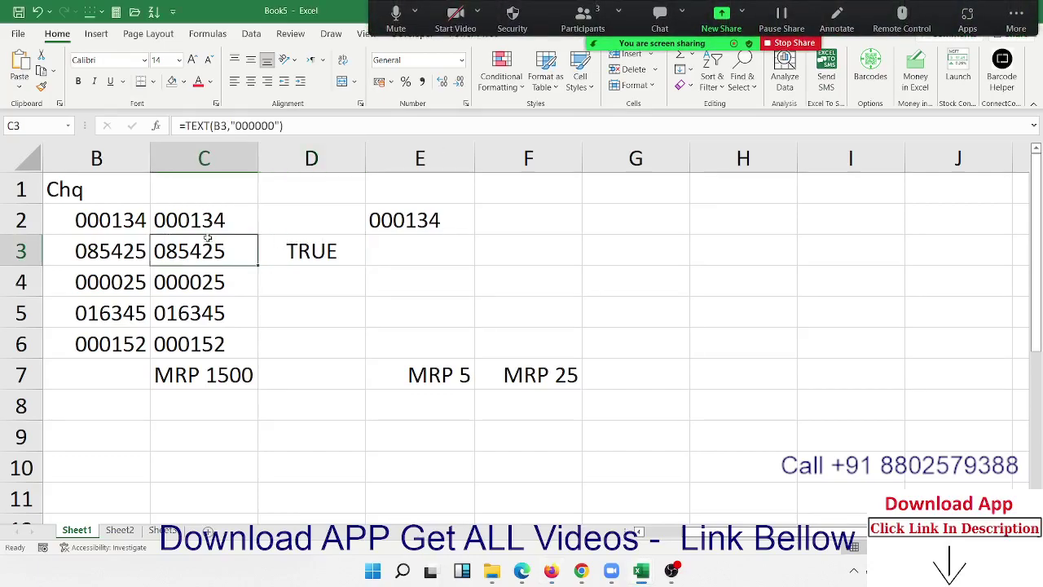
click(444, 259)
click(444, 373)
click(500, 379)
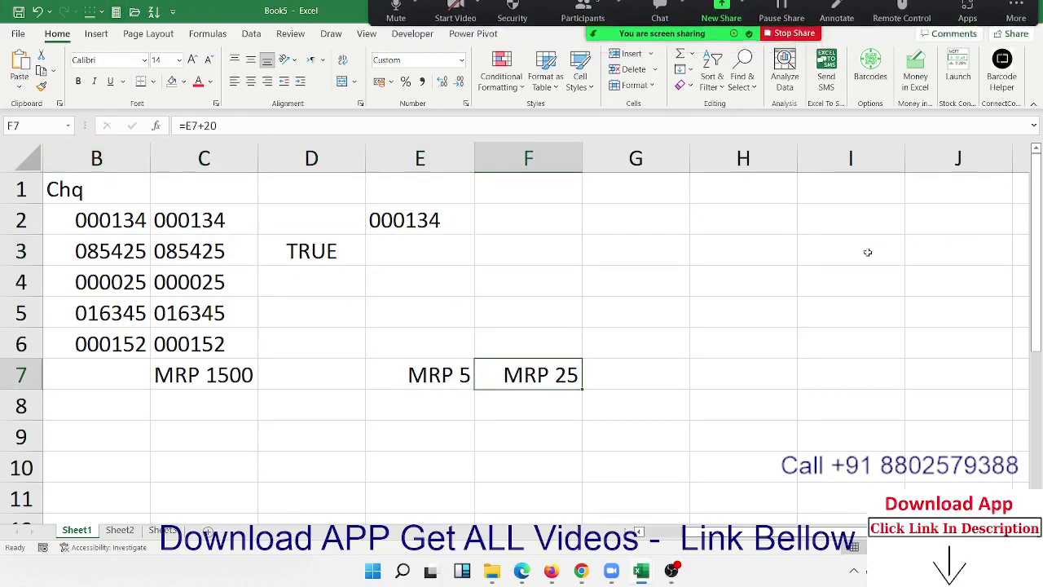
Add a Mobile heading in F1.
click(449, 259)
click(546, 193)
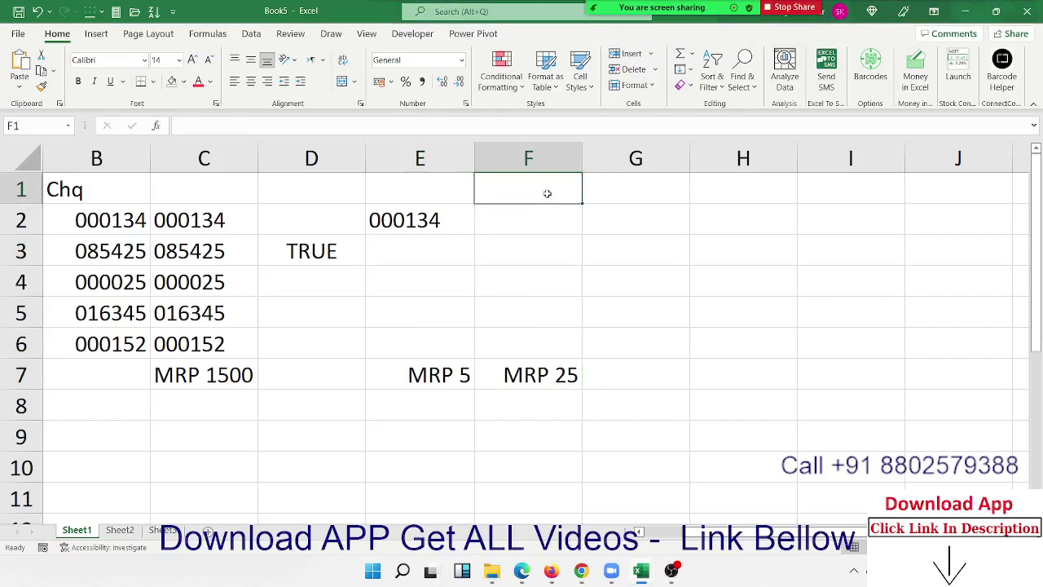
text(Mob)
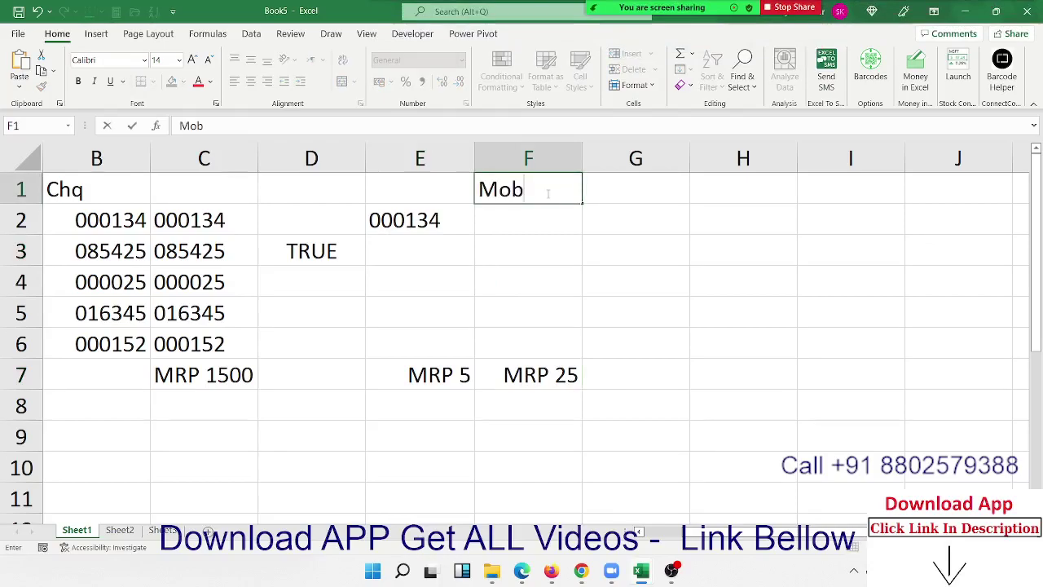
text(ile)
key(Return)
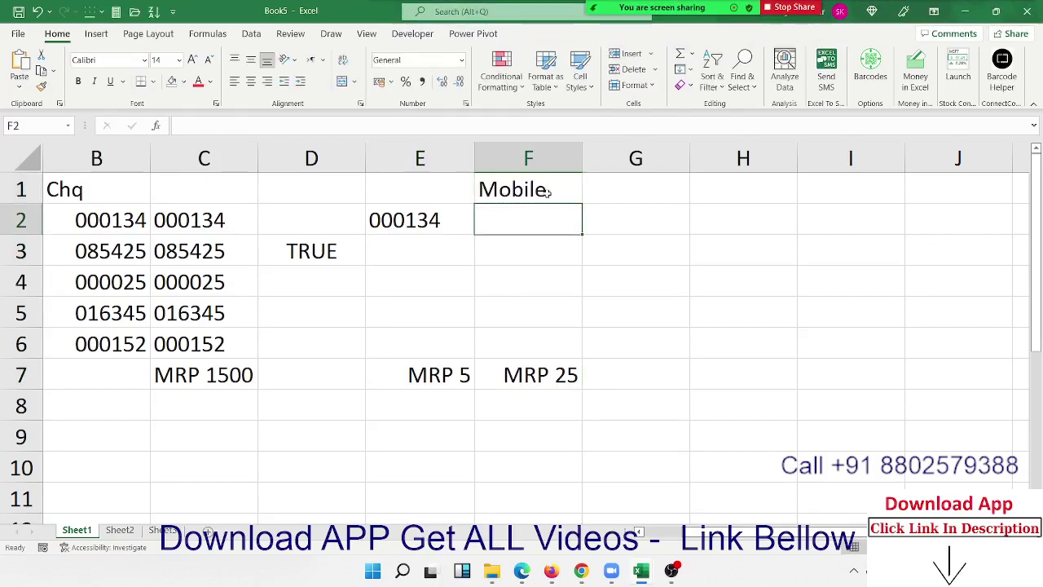
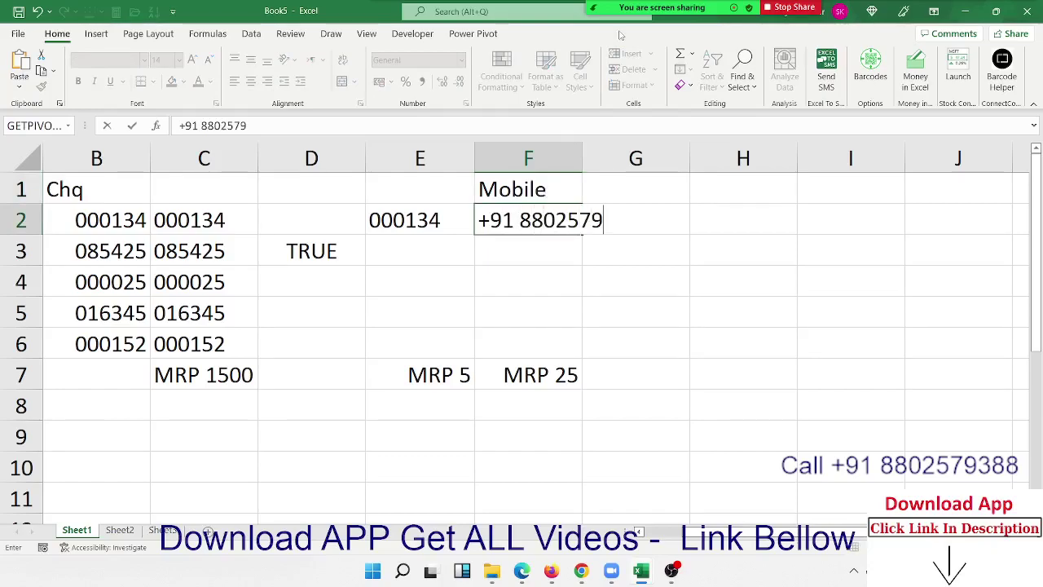
Enter a +91 mobile number in F2 and accept Excel's suggested correction.
key(Return)
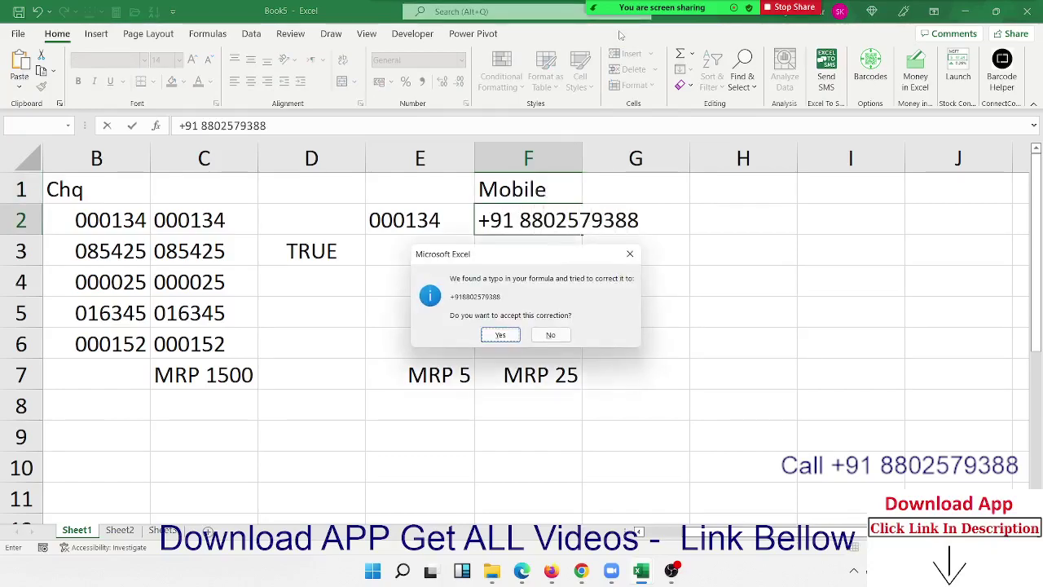
key(Return)
key(Return)
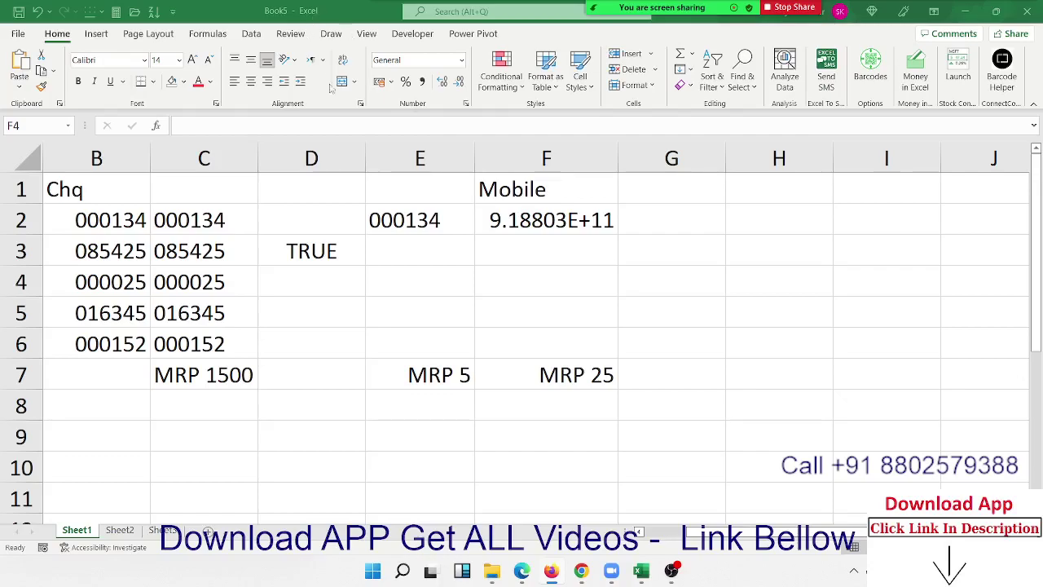
Undo the mobile number entry in F2.
click(397, 226)
click(525, 238)
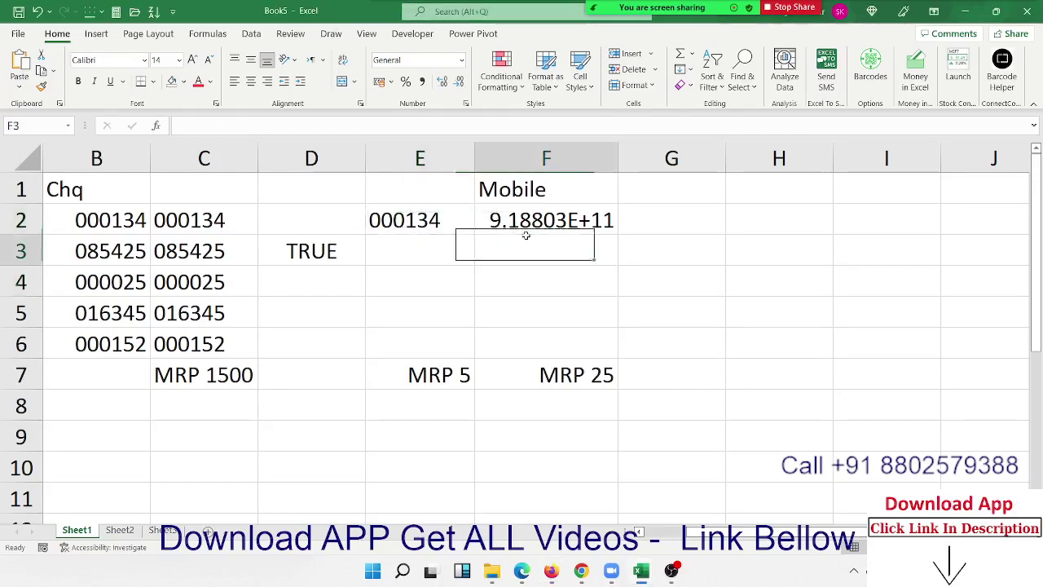
key(ctrl+z)
Give F2:F6 the custom number format +91 0.
drag(526, 221, 513, 329)
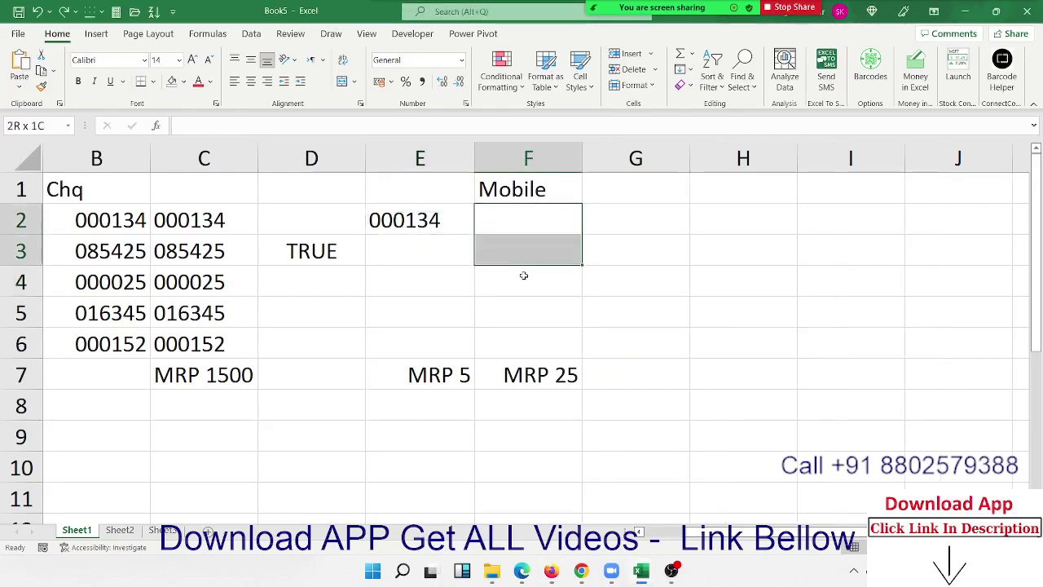
right_click(513, 330)
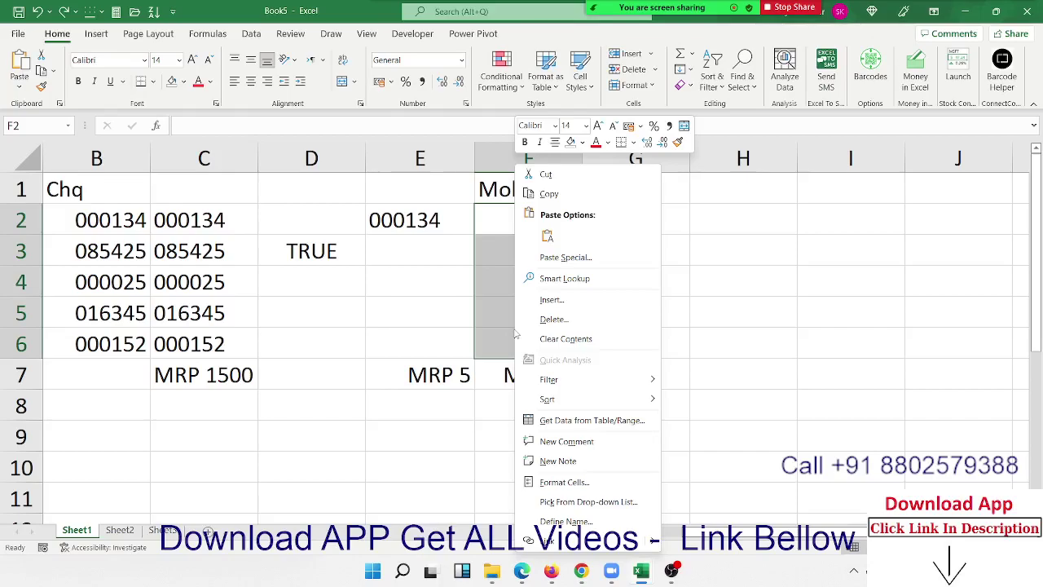
click(568, 479)
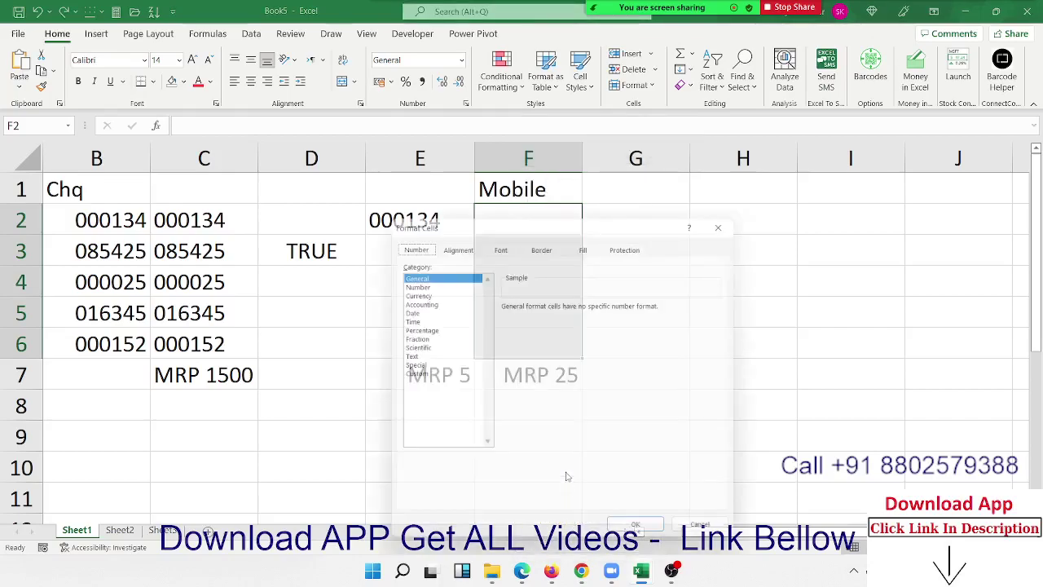
click(411, 375)
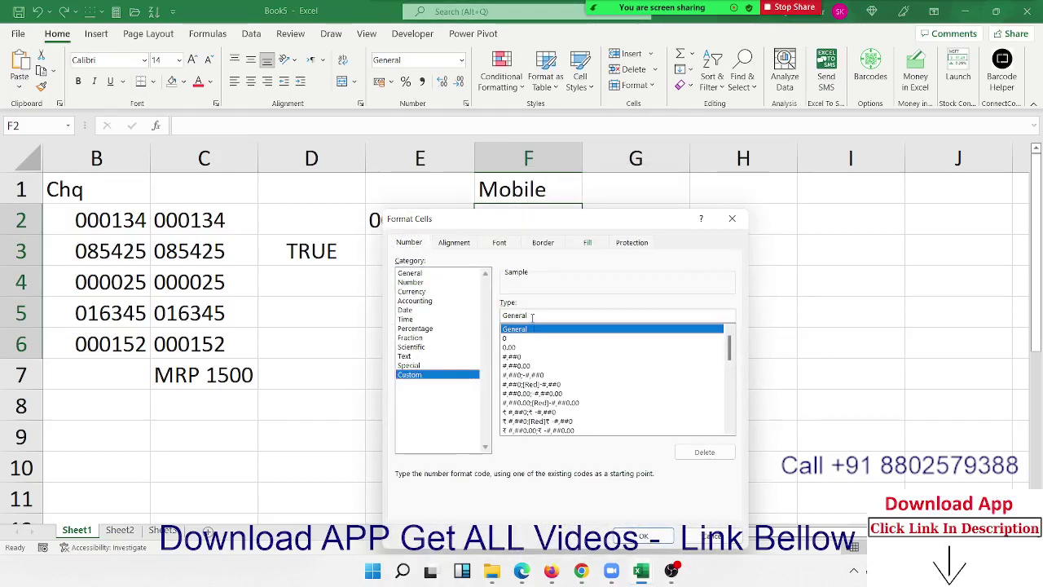
key(Tab)
text(0)
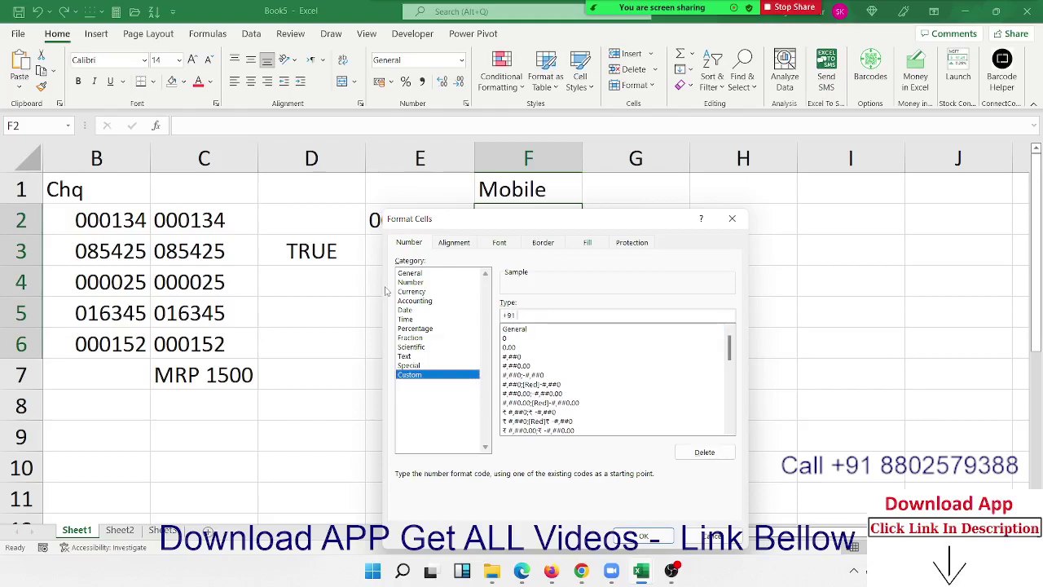
text( 00)
key(BackSpace)
key(BackSpace)
key(BackSpace)
key(Return)
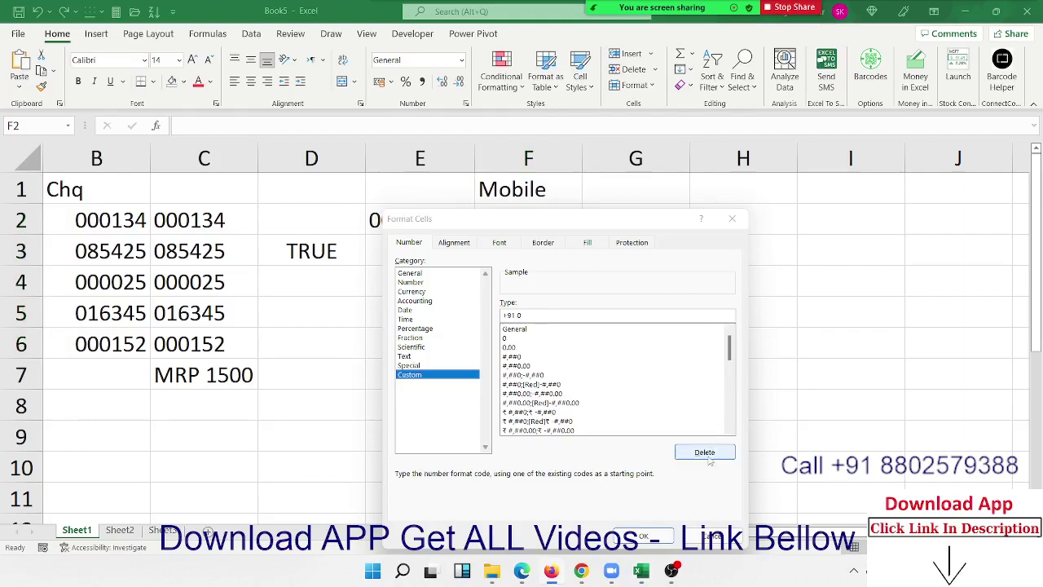
click(643, 536)
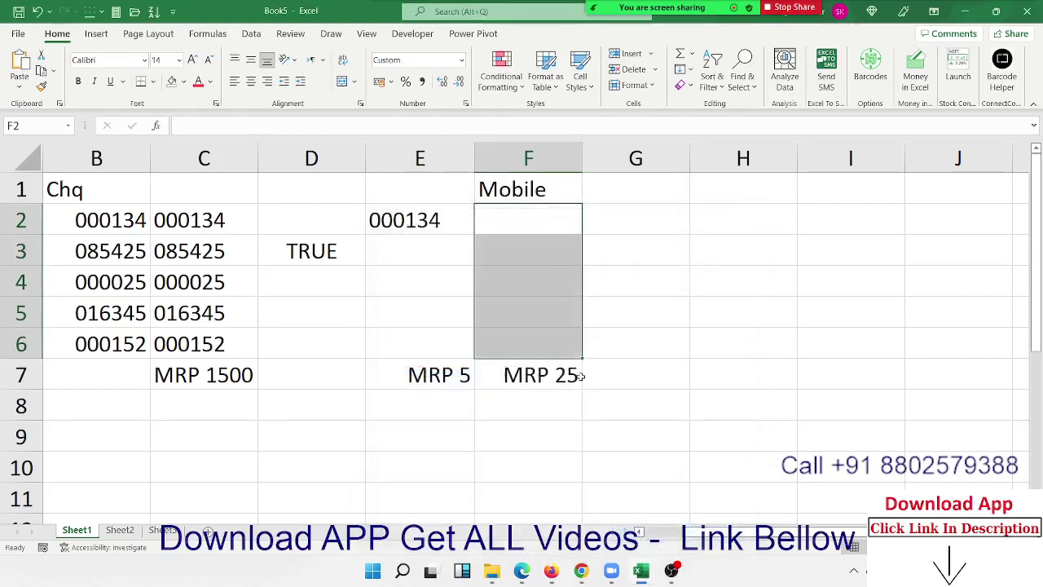
Enter the 10-digit mobile number in F2 so it displays with the +91 prefix.
click(552, 224)
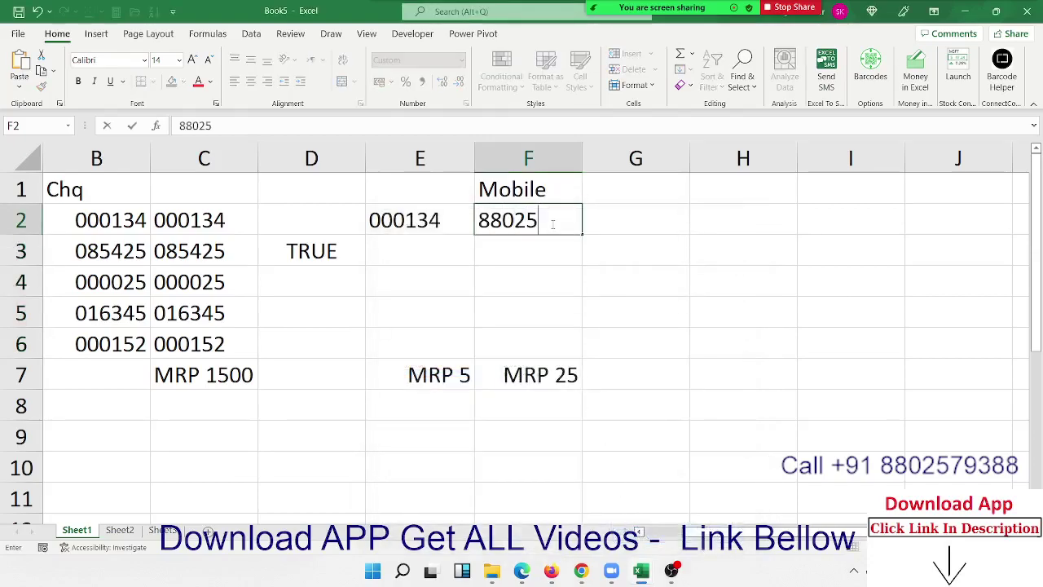
key(Return)
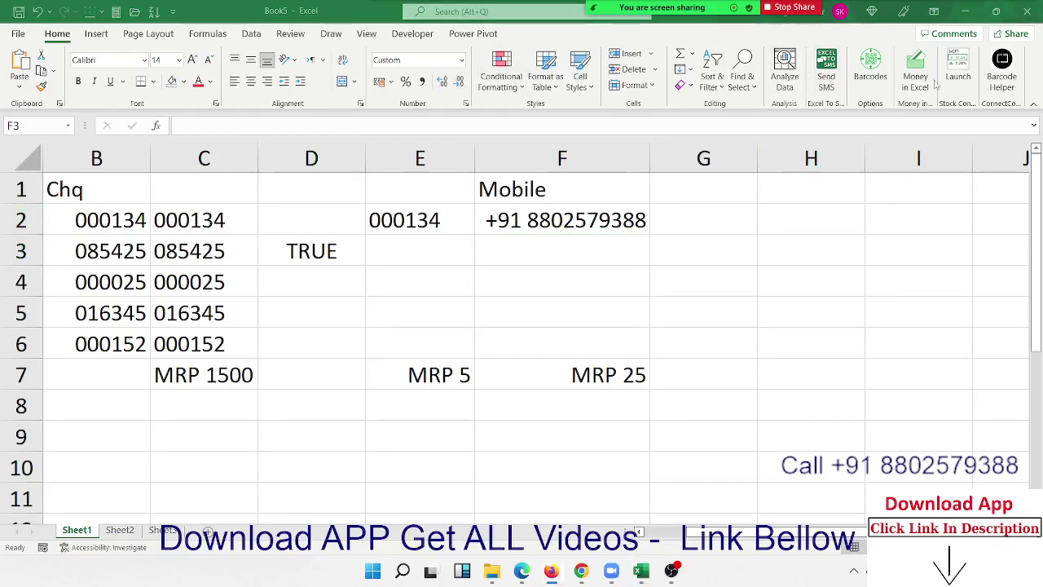
Add an ID heading in G1.
click(691, 186)
text(ID)
key(Return)
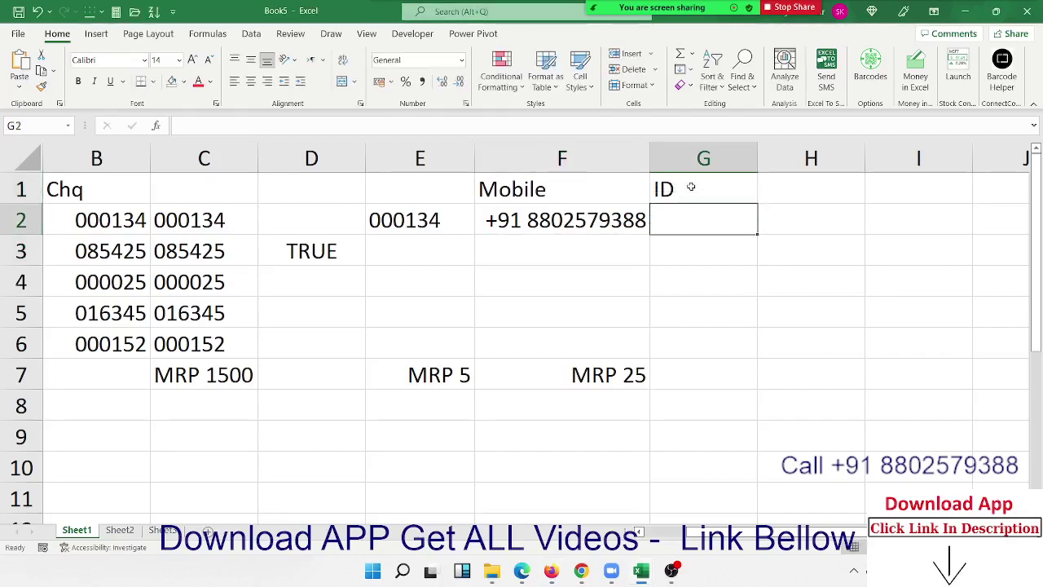
Apply the custom format ###-###-### to the ID cells G2:G6.
key(shift+Down)
key(shift+Down)
key(shift+Down)
key(shift+Down)
key(shift+Up)
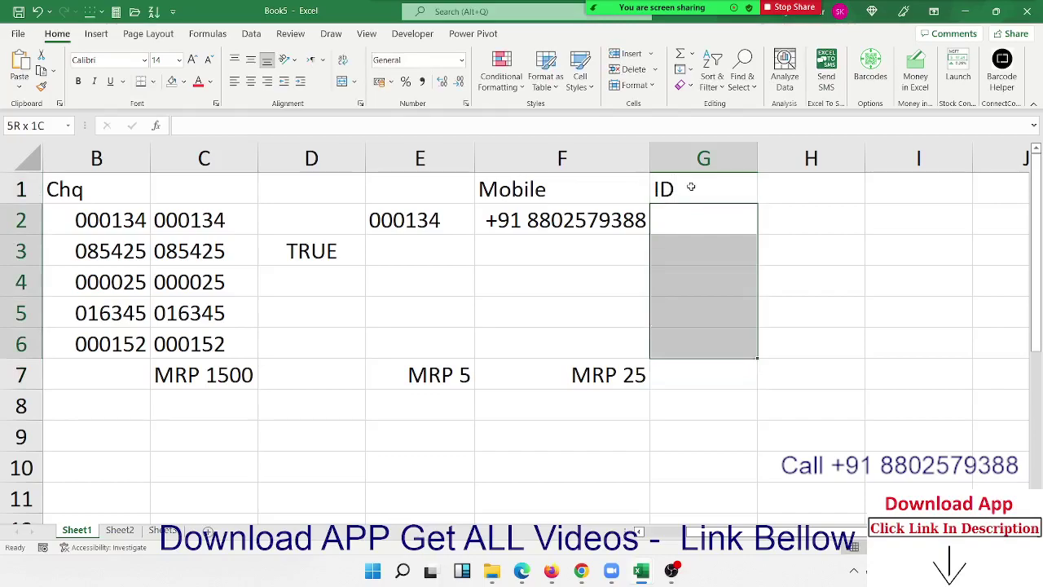
click(466, 104)
click(558, 283)
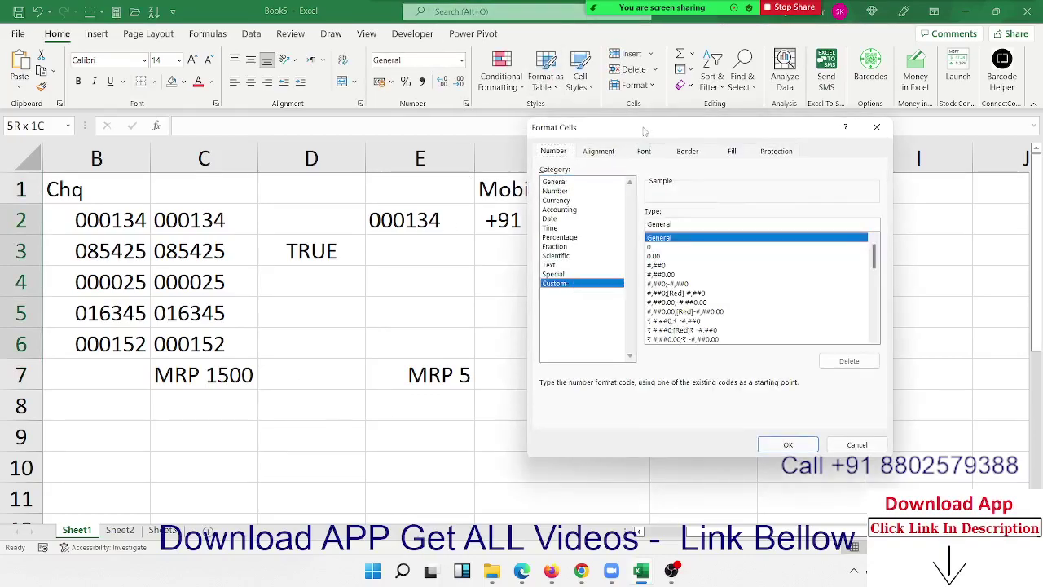
drag(644, 131, 143, 167)
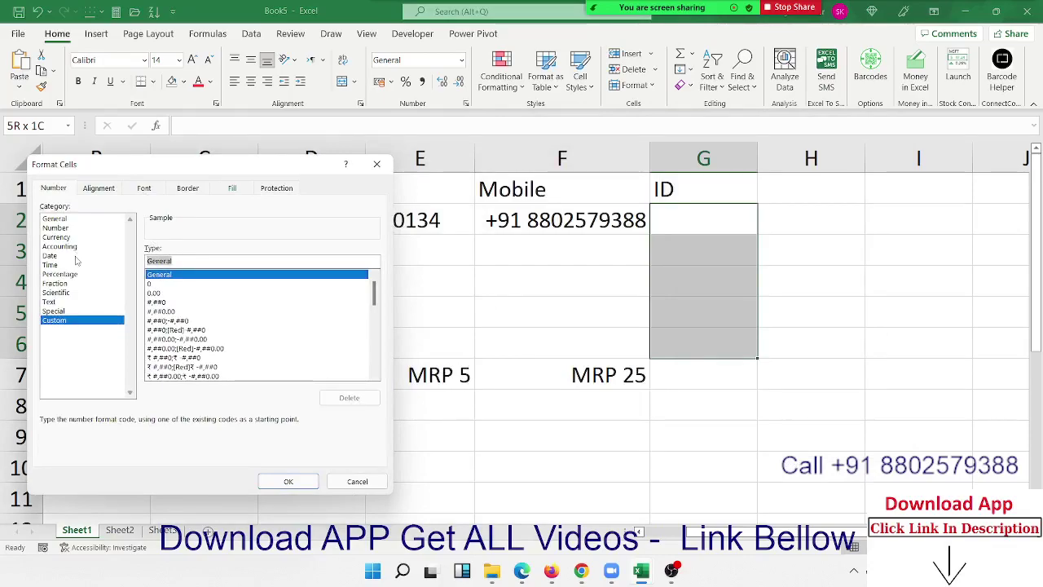
text(###-)
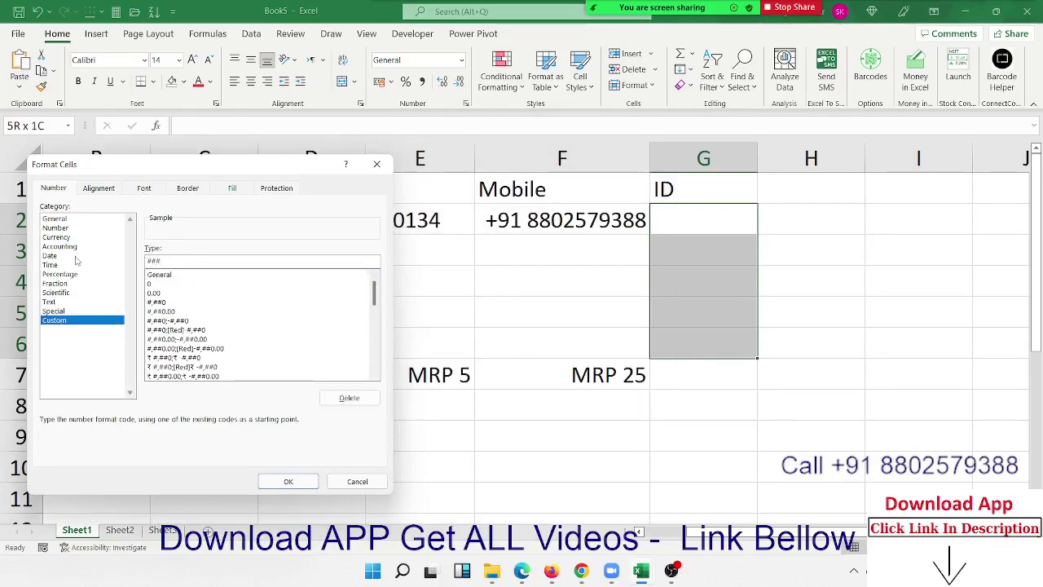
text(###-###)
click(287, 482)
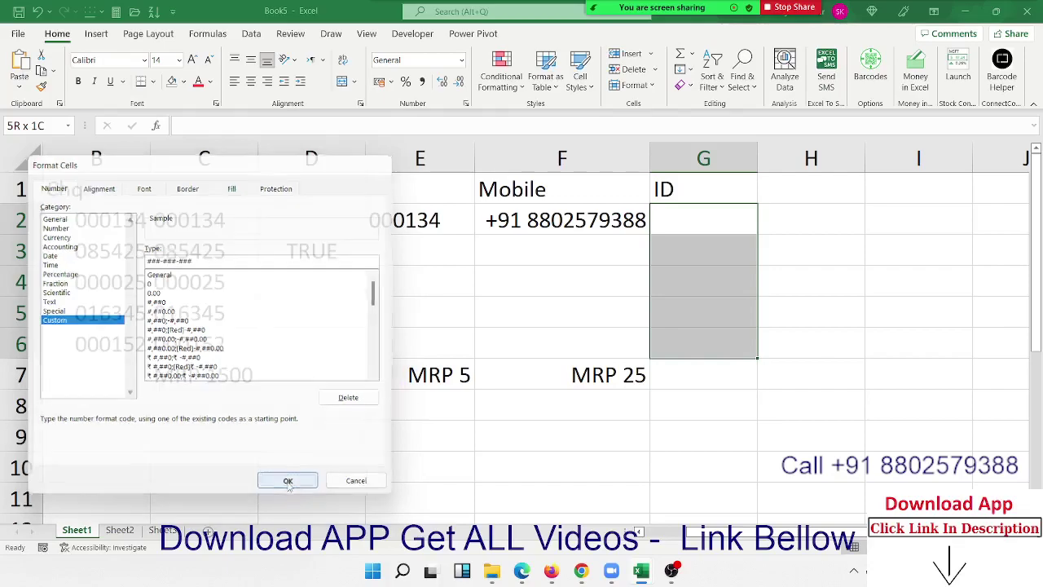
Enter 123654789 in G2 so it shows as 123-654-789.
click(683, 224)
text(12)
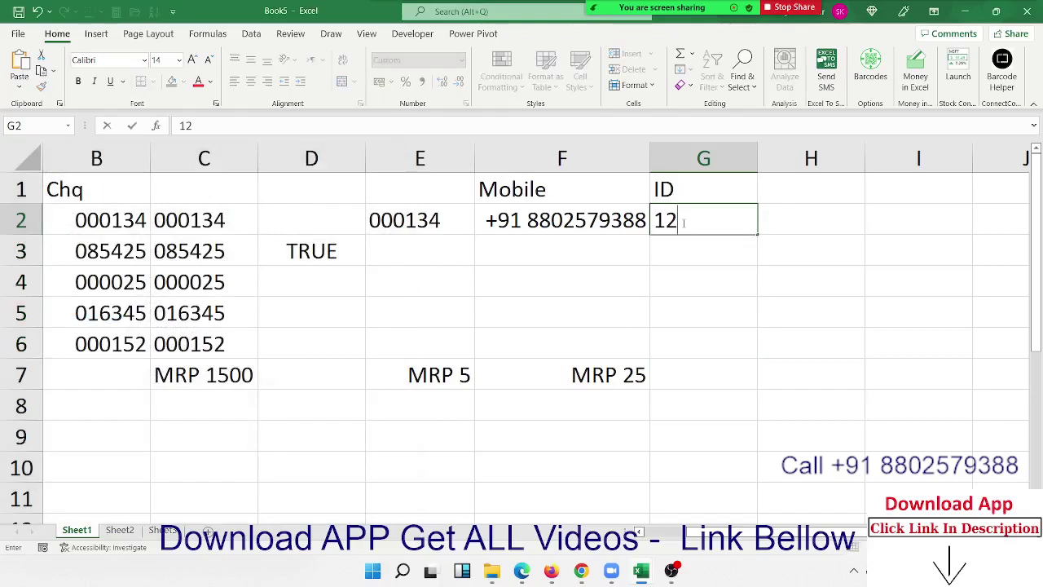
text(365478)
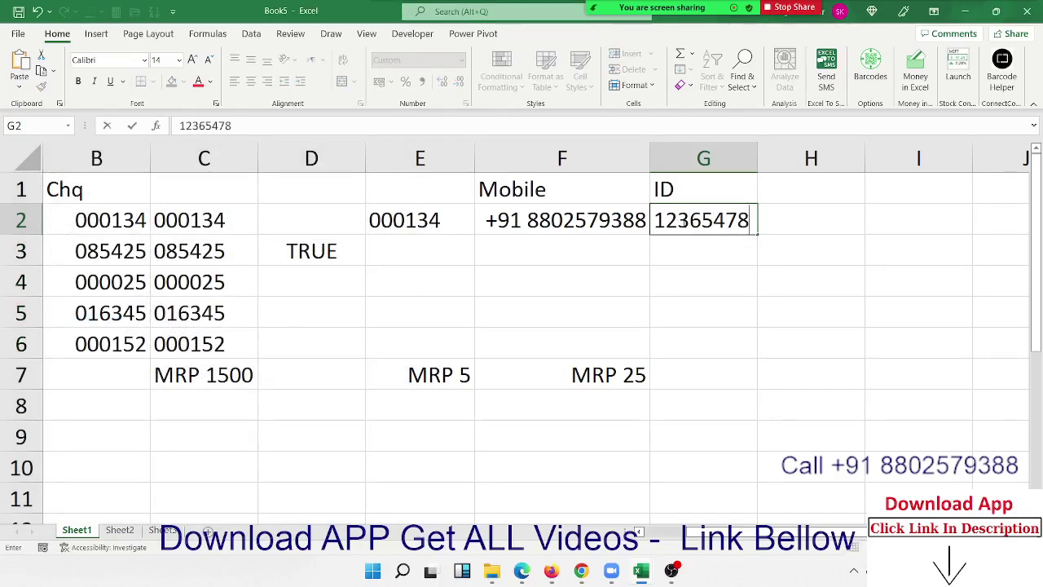
text(9)
key(Return)
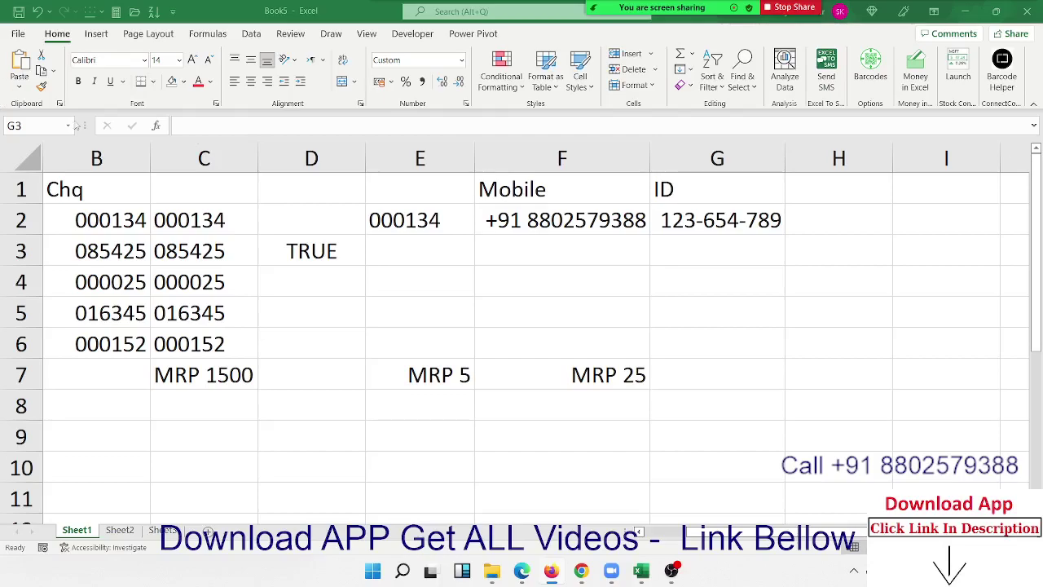
Add an a/c heading in H1.
click(853, 194)
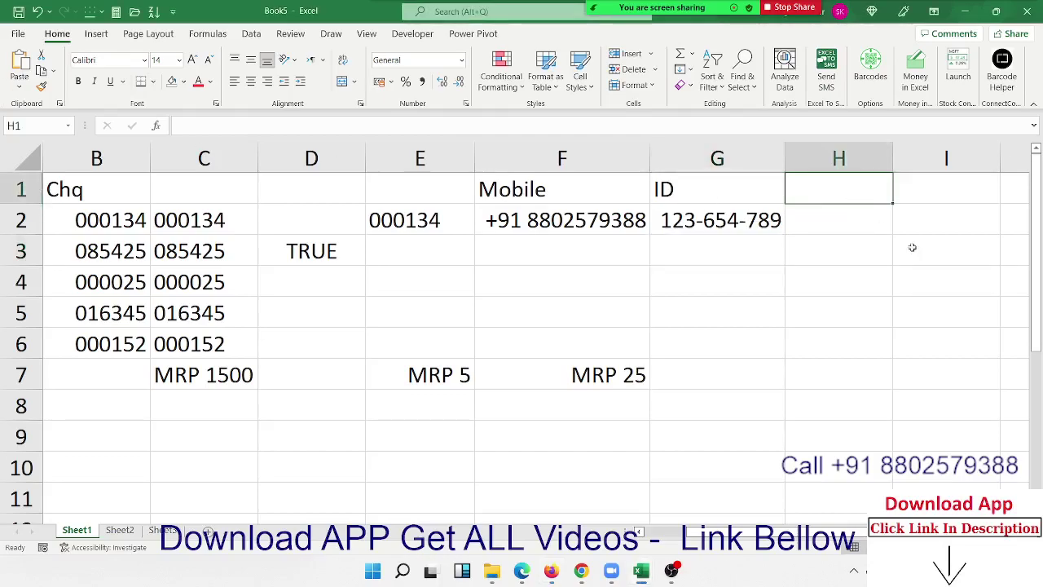
scroll(848, 466, right, 1)
scroll(848, 466, right, 1)
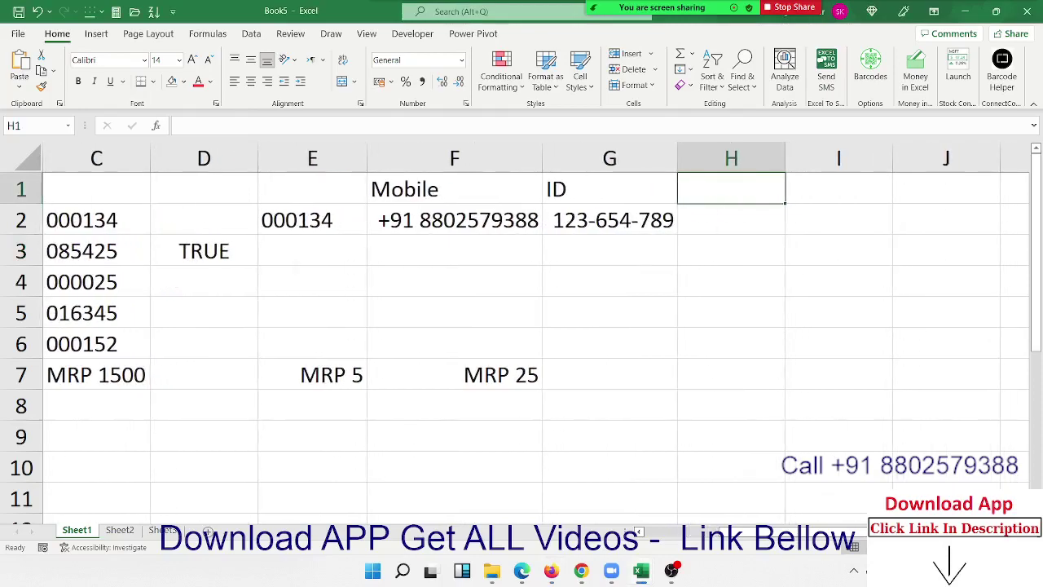
scroll(849, 466, right, 1)
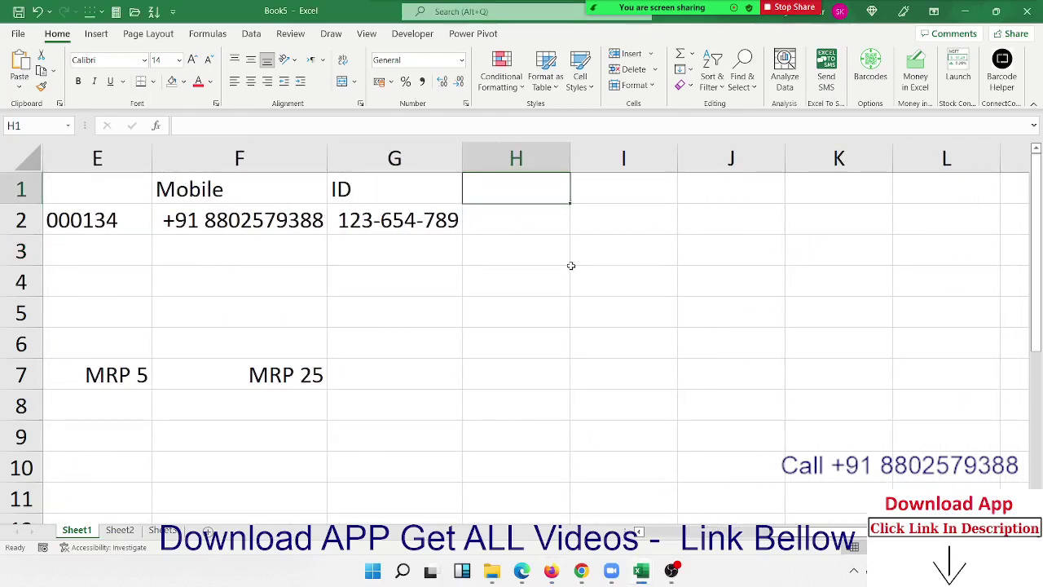
text(a/c)
key(Return)
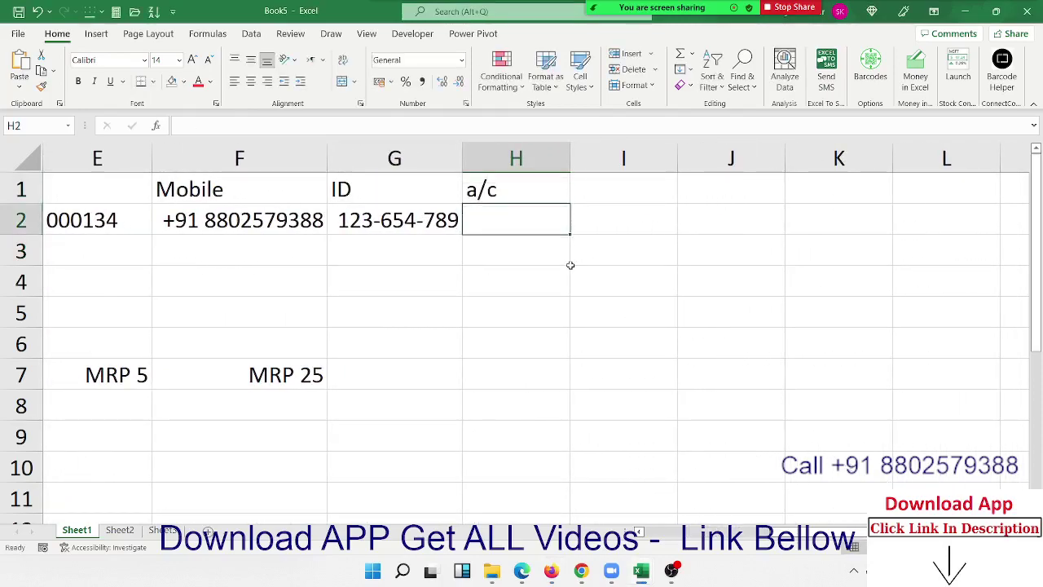
Enter a long account number in H2, then lengthen it by two digits.
text(12365)
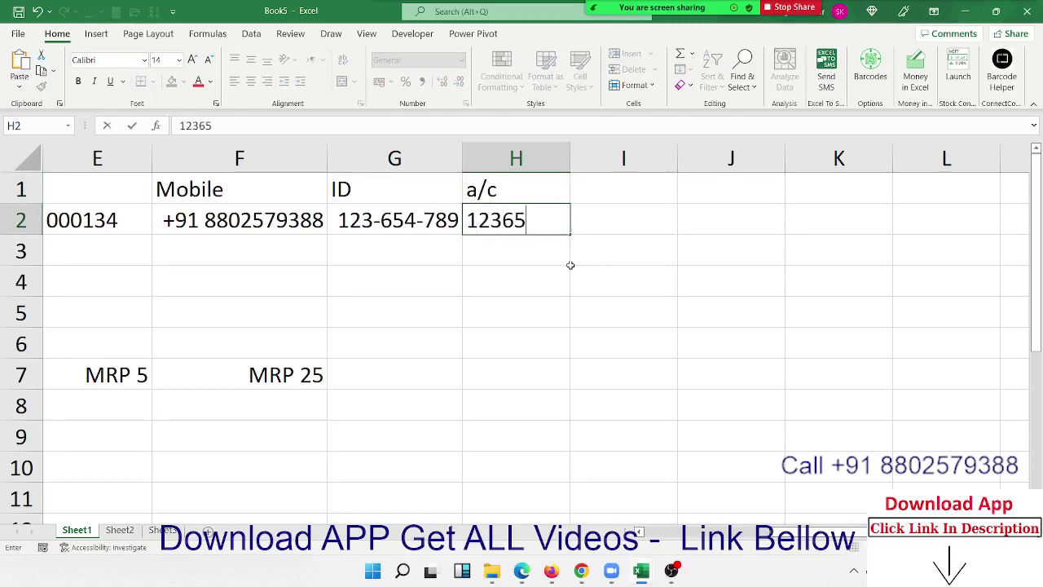
text(4789)
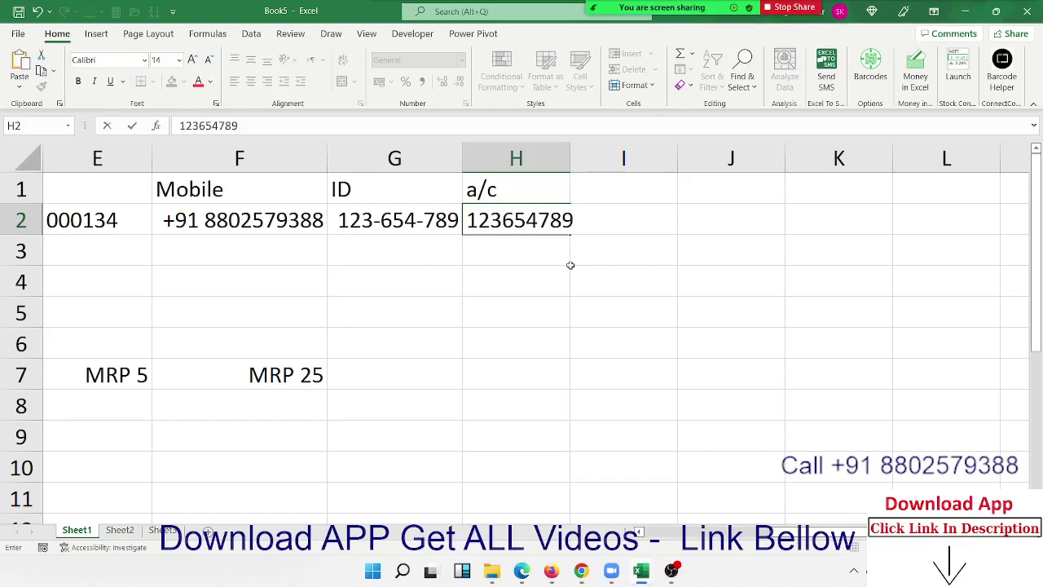
text(12)
key(Return)
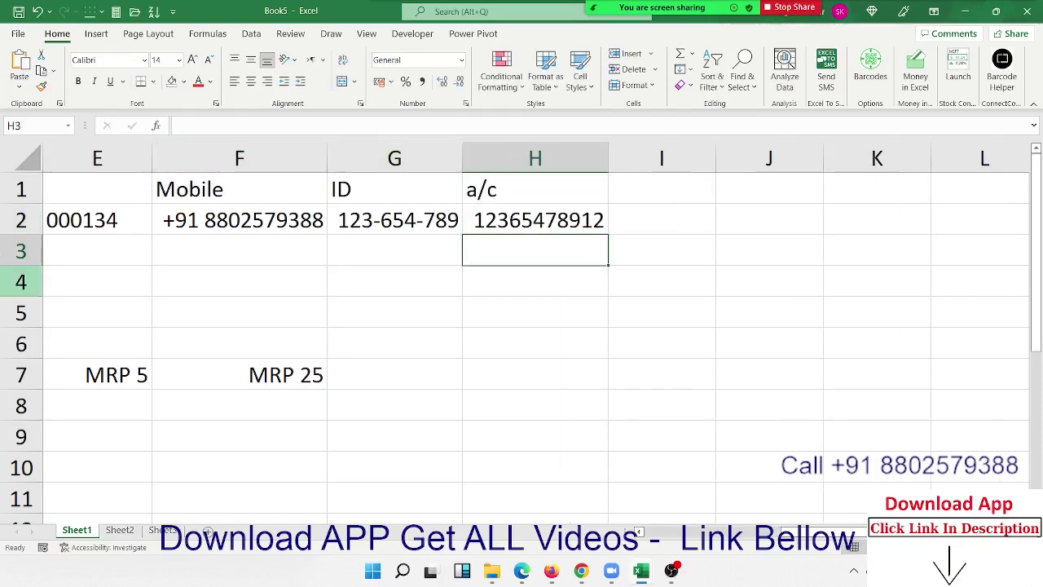
click(564, 220)
double_click(569, 220)
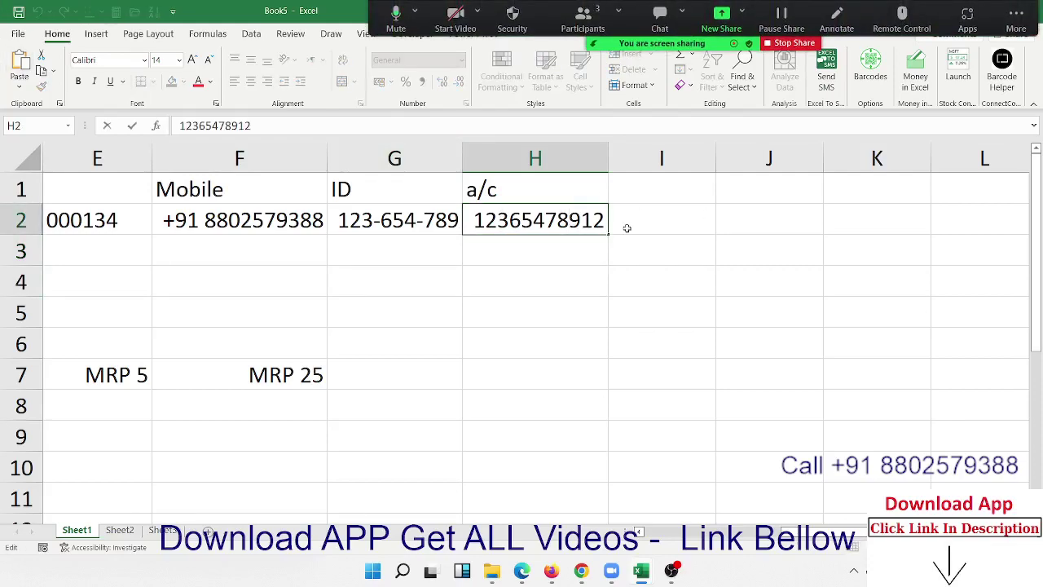
text(54)
key(Return)
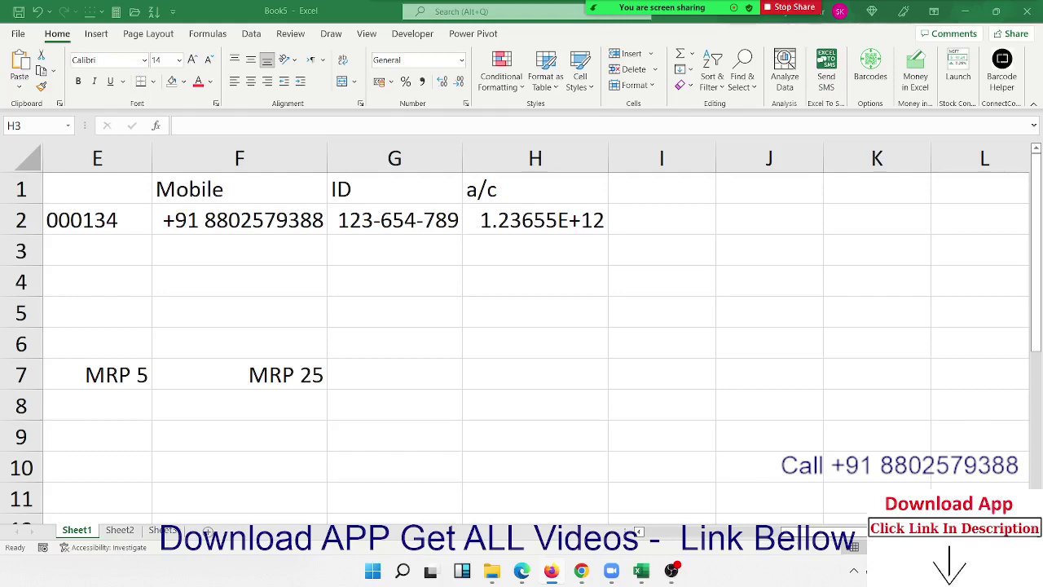
Give H2 the custom number format # so the account number shows full digits.
click(528, 208)
click(528, 210)
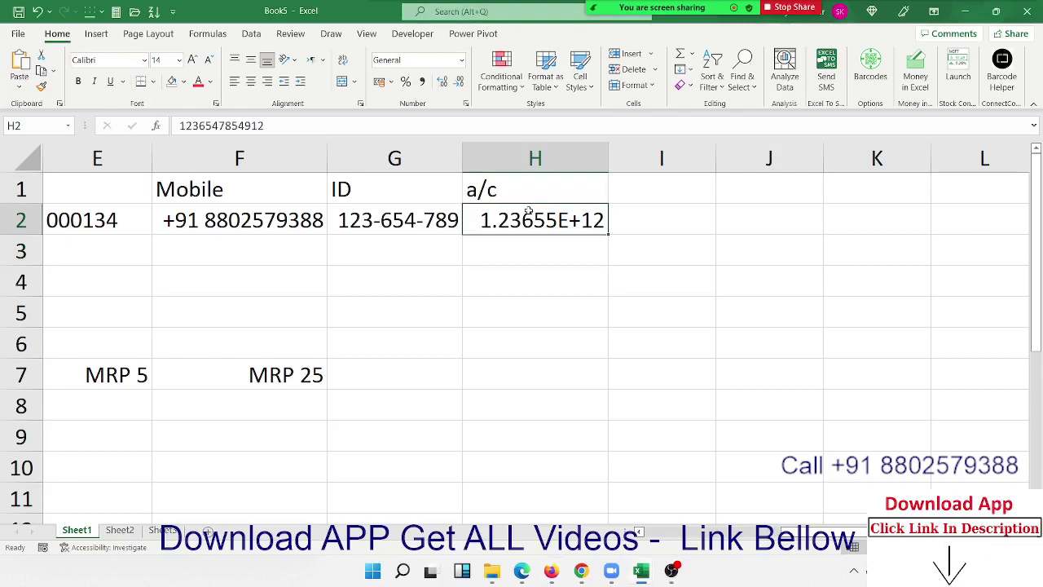
click(467, 104)
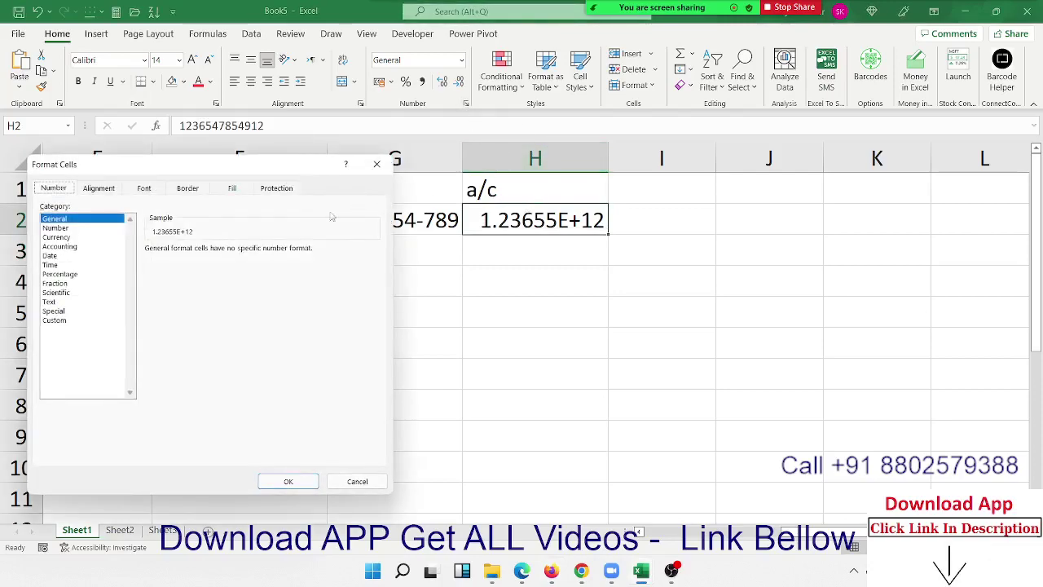
click(68, 321)
double_click(168, 260)
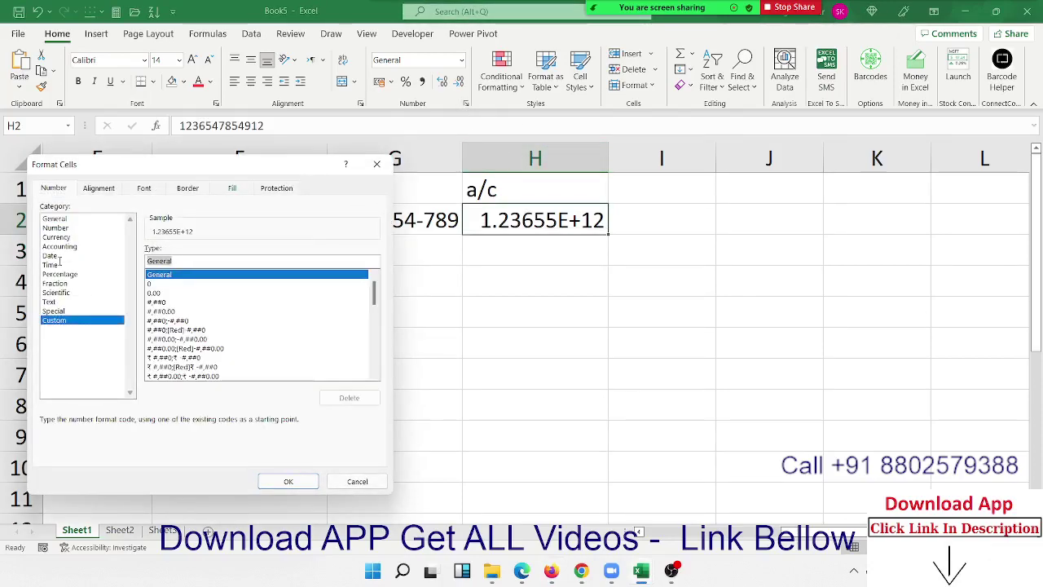
text(#)
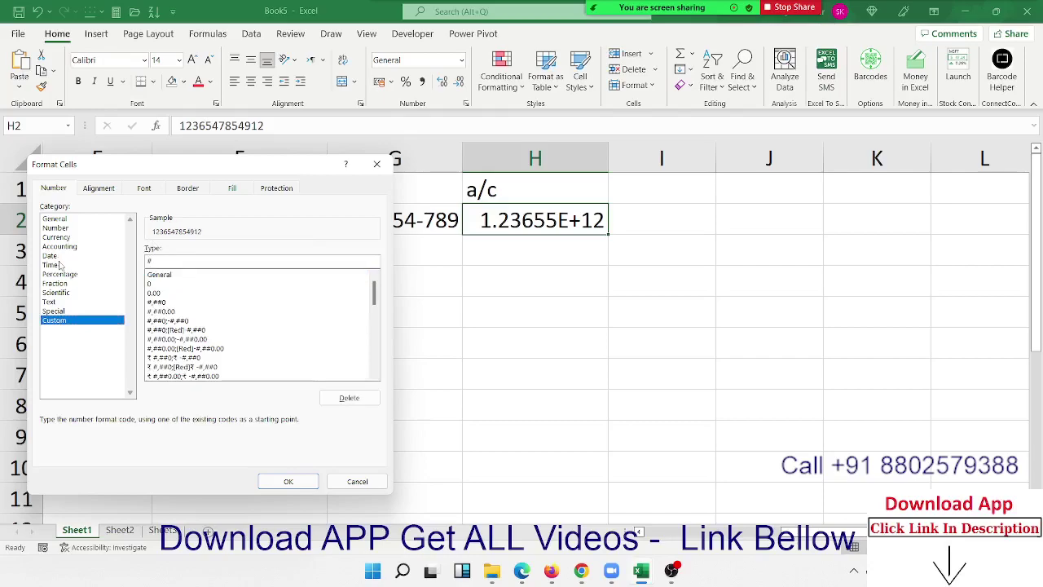
click(288, 482)
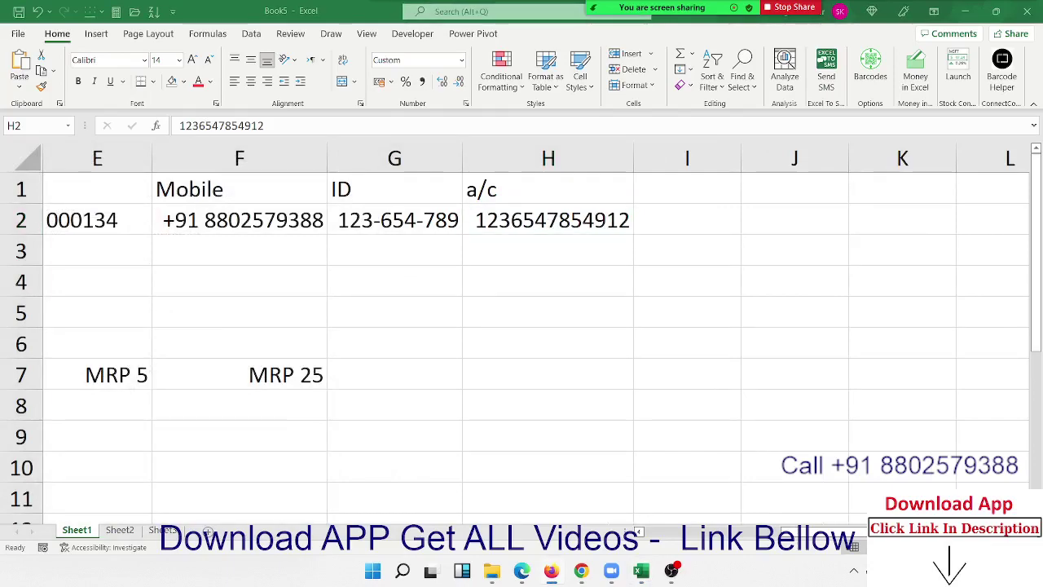
Start editing H2's account number to append three more digits.
click(559, 211)
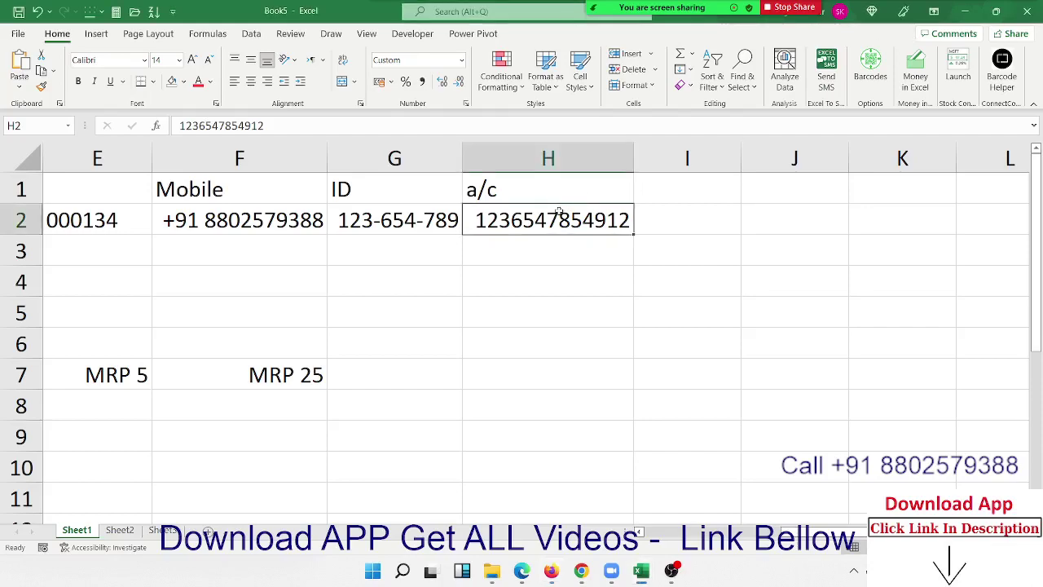
click(287, 126)
text(8)
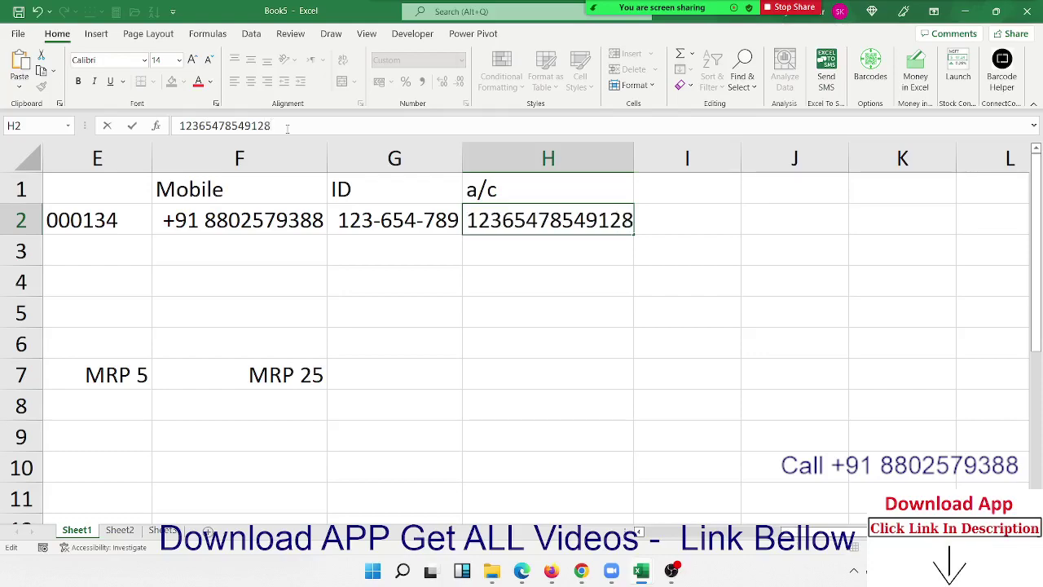
text(90)
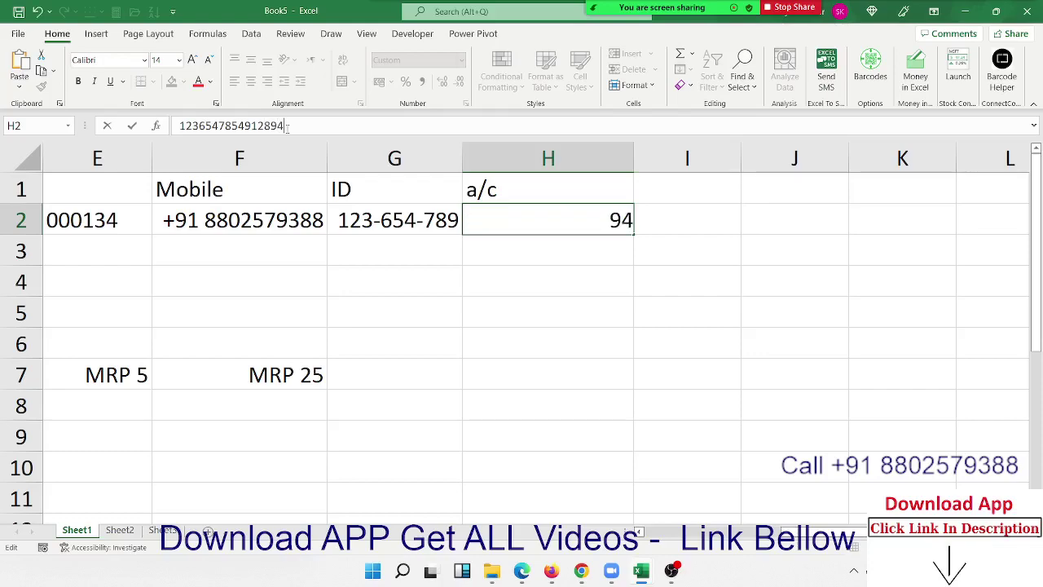
Commit the longer account number in H2, then remove its trailing 0.
key(Return)
key(Up)
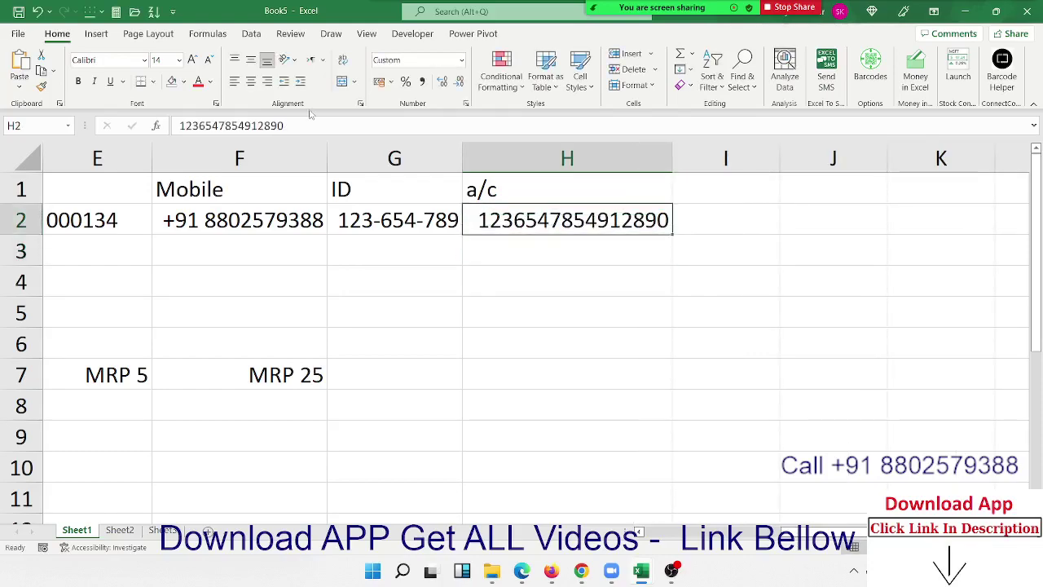
click(305, 124)
key(BackSpace)
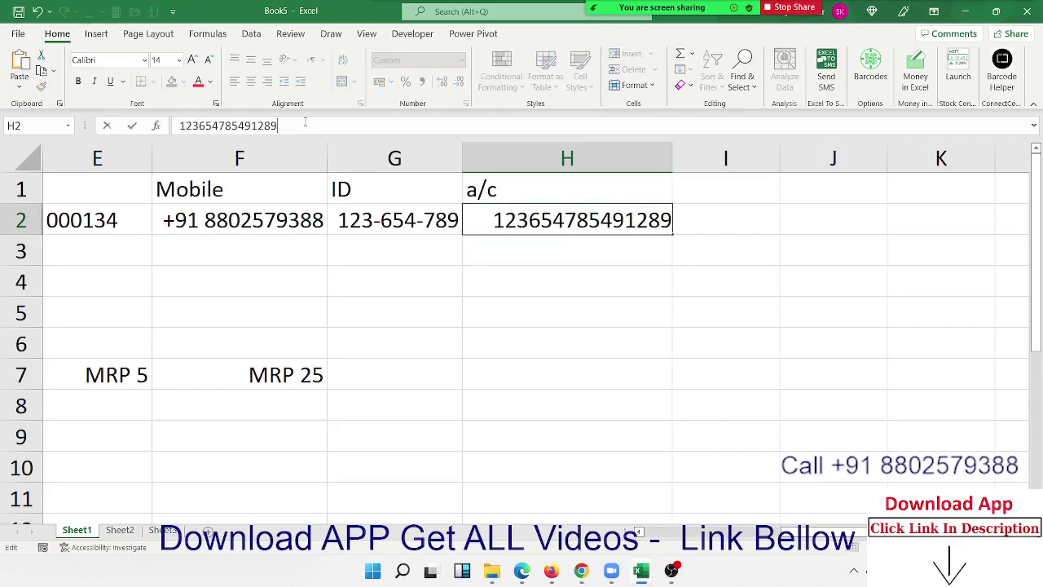
key(Return)
Count the account number's digits with =LEN(H2) in H3.
text(=l)
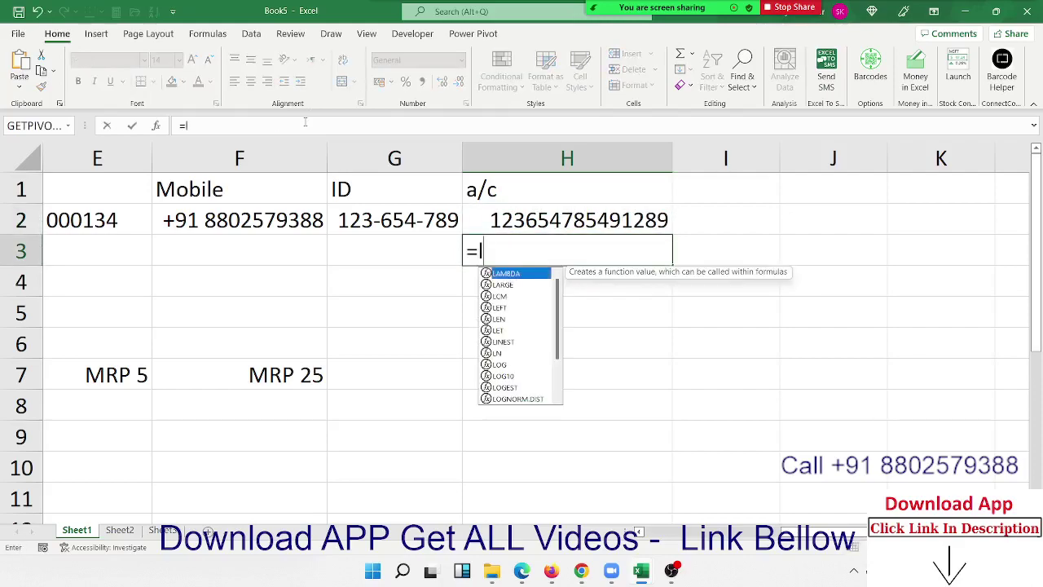
text(en)
key(Tab)
key(Up)
key(Return)
key(Up)
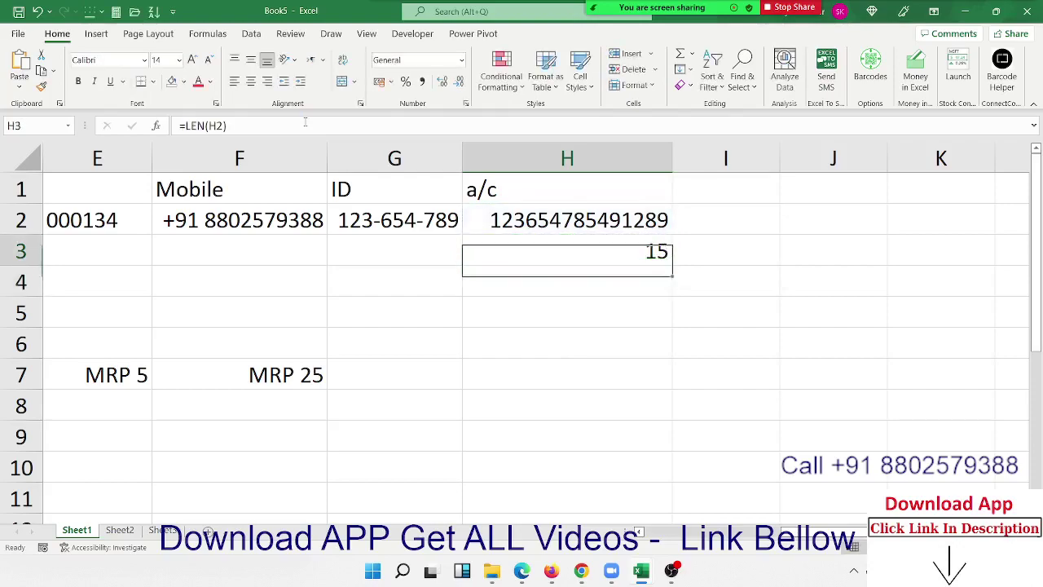
key(Up)
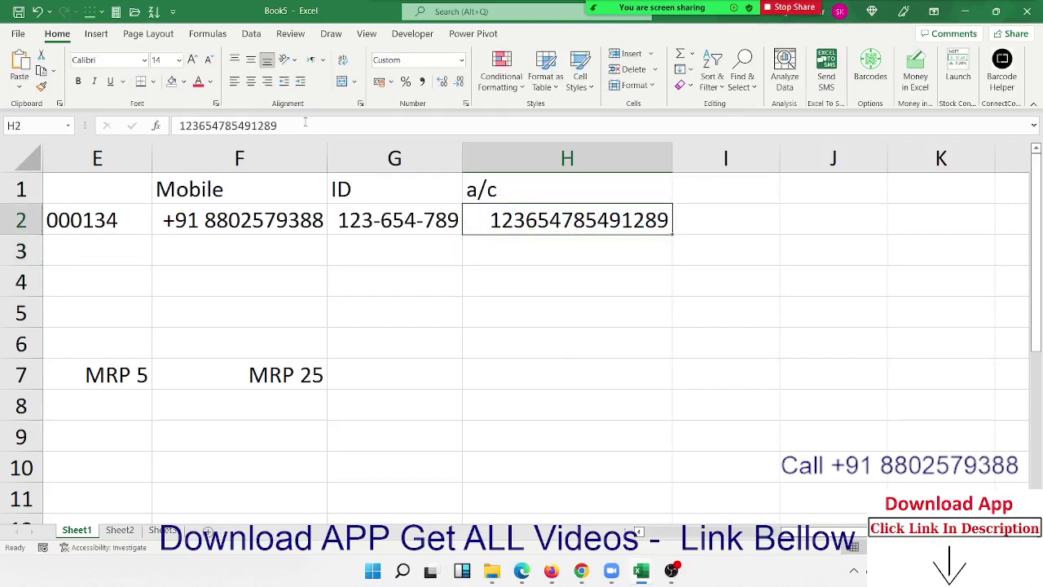
Append three more digits to H2's account number, which Excel stores with trailing zeros.
click(302, 121)
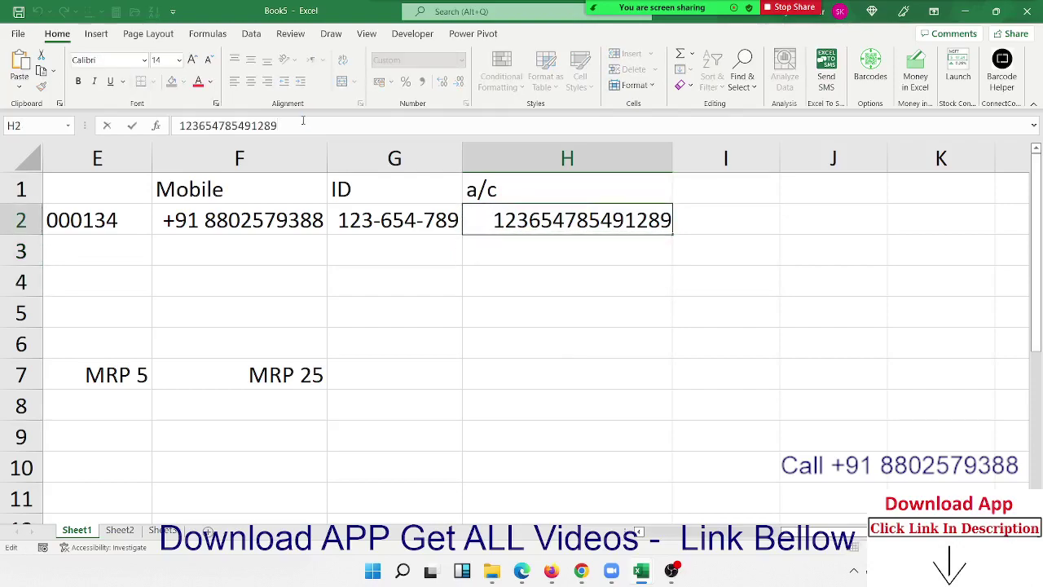
text(856)
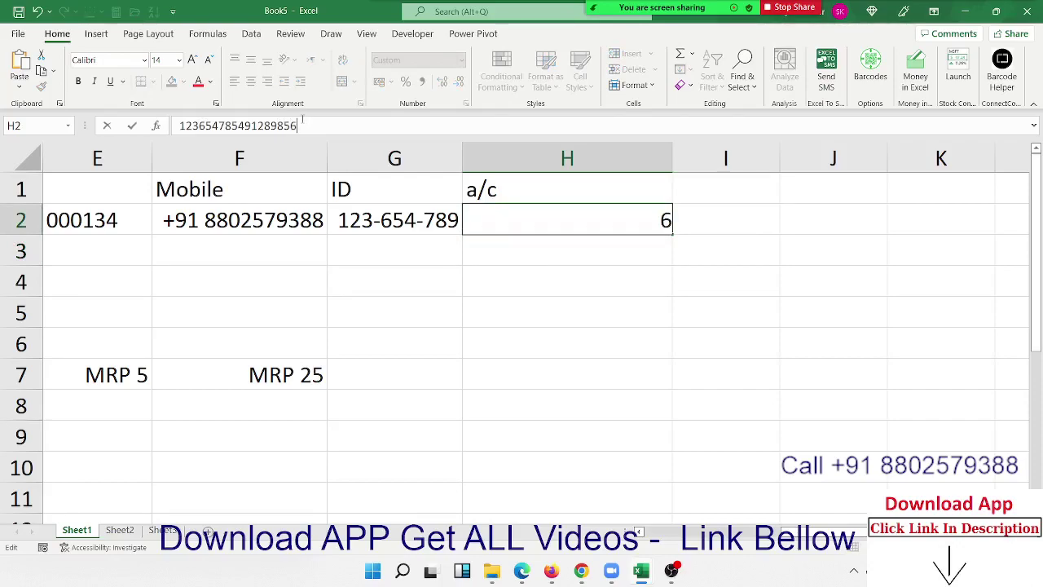
key(Return)
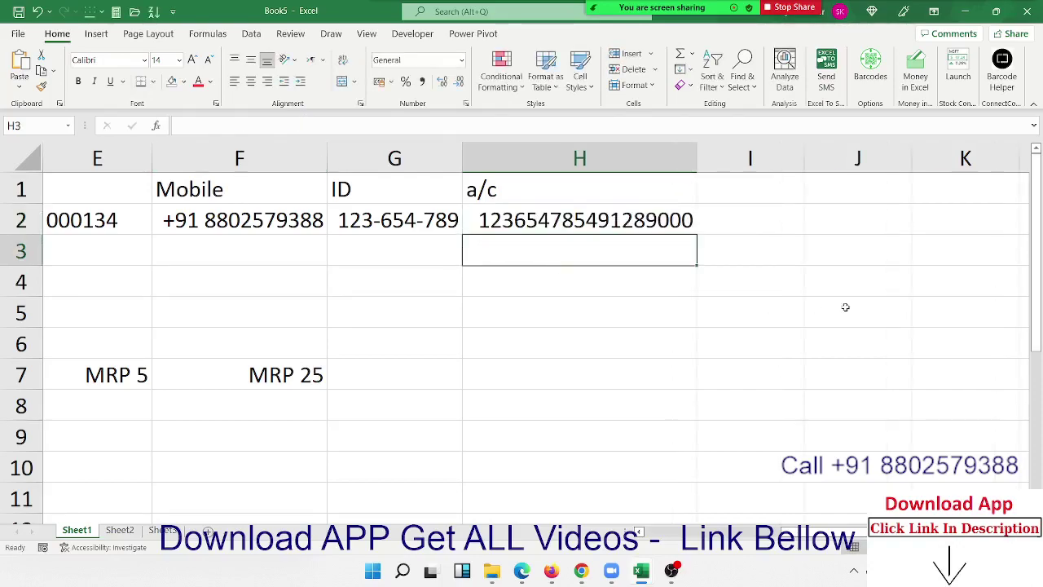
mouse_move(662, 8)
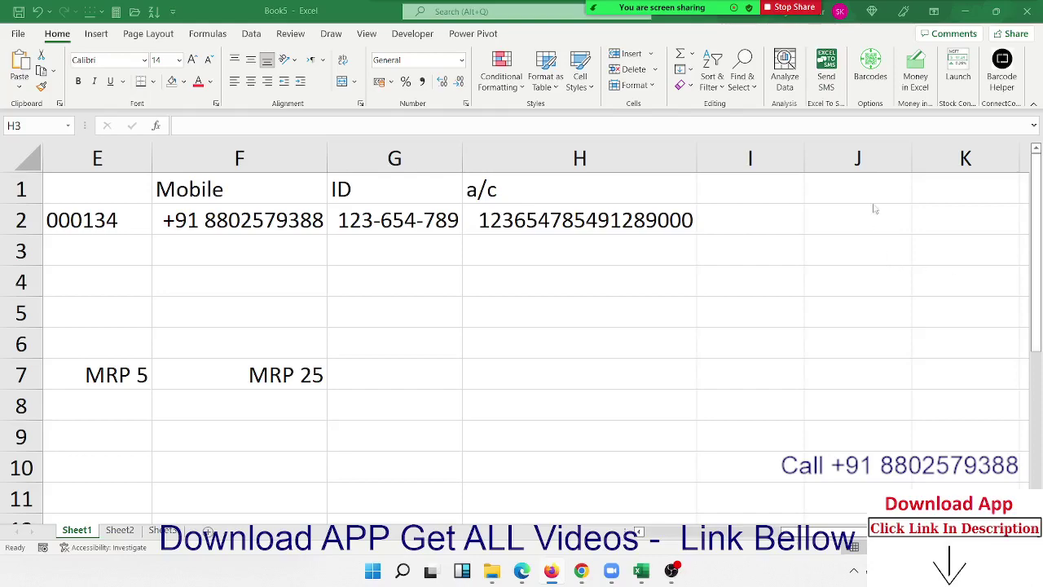
click(643, 216)
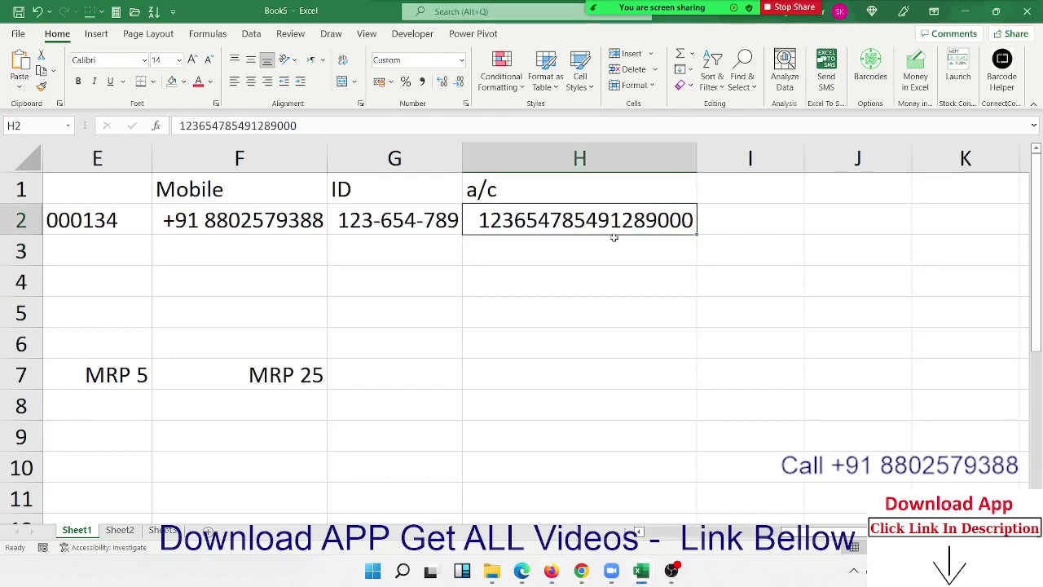
click(613, 240)
text(')
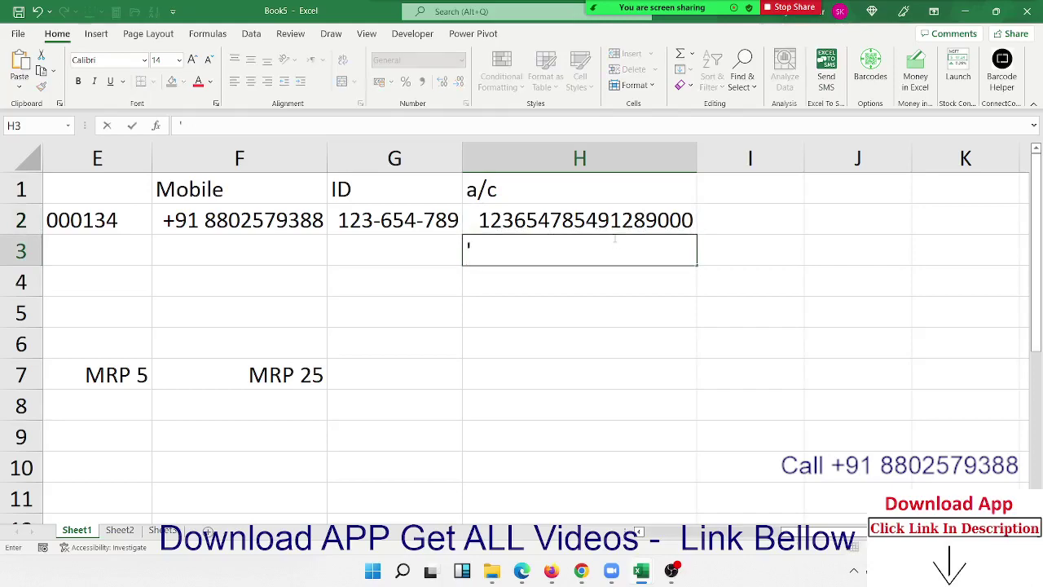
text(32413213465132465132)
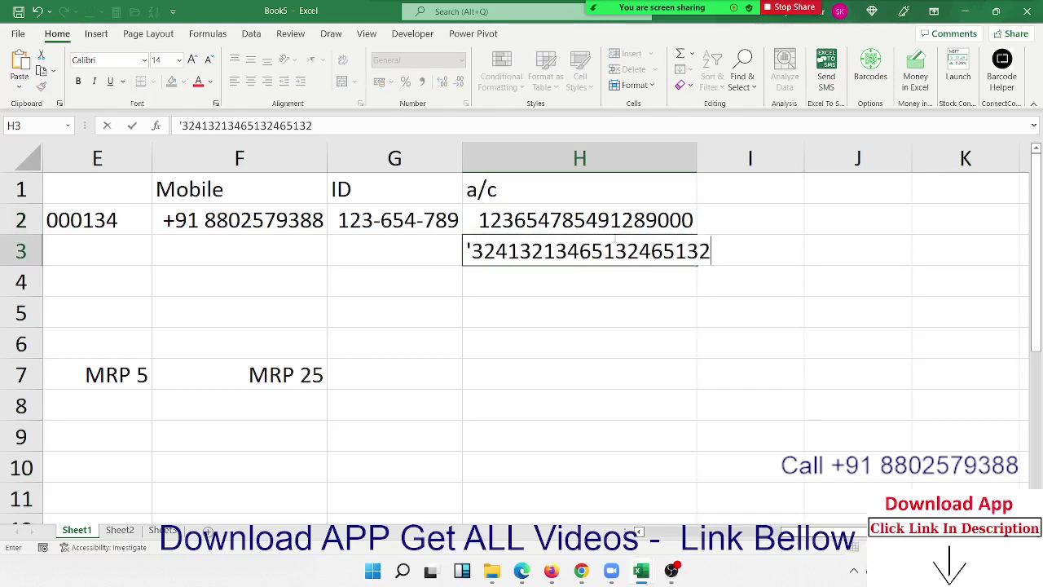
text(41321654)
key(ctrl+Return)
key(Return)
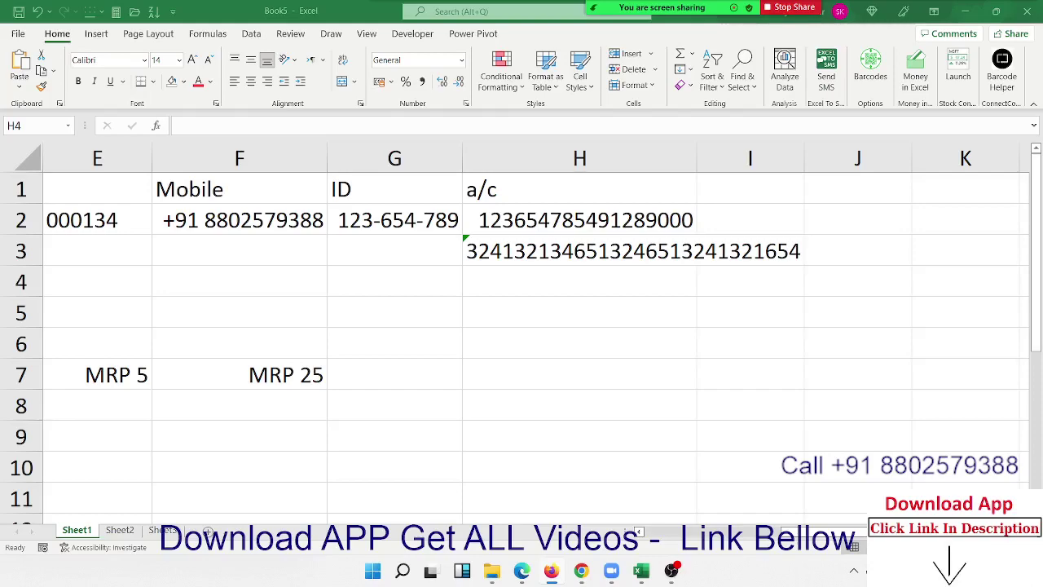
click(461, 283)
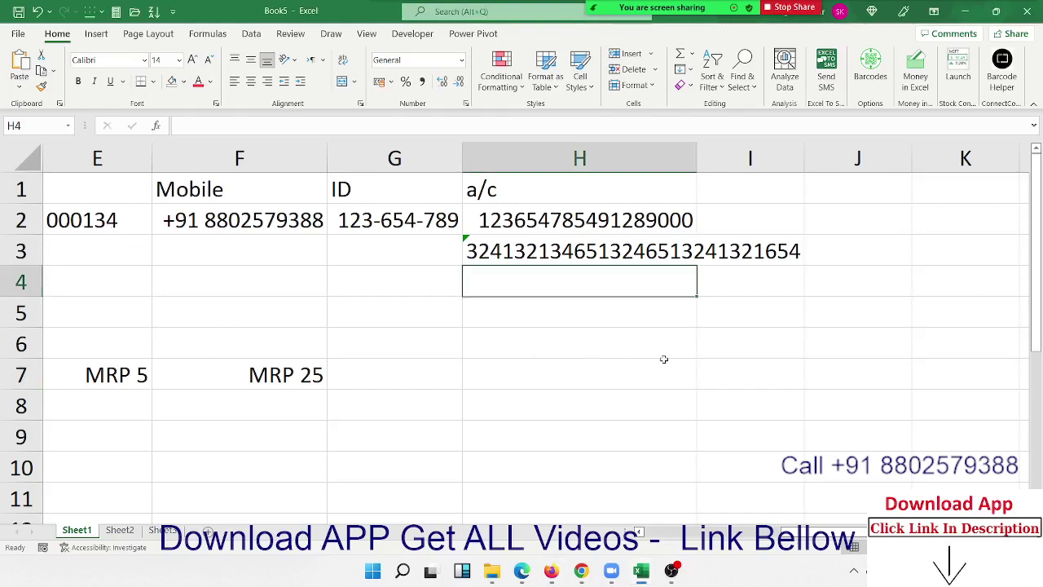
click(322, 373)
click(345, 375)
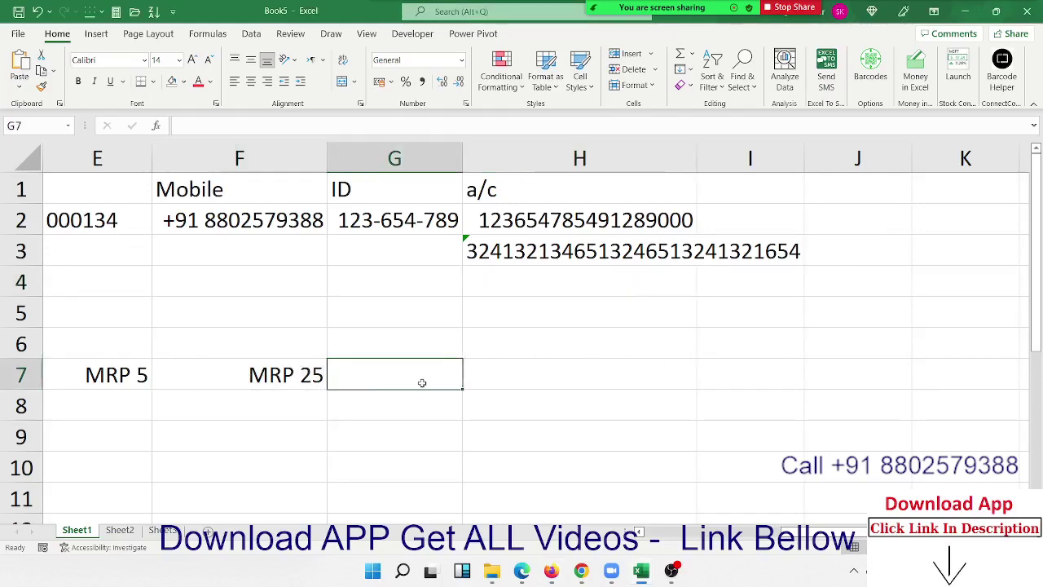
click(617, 280)
click(688, 249)
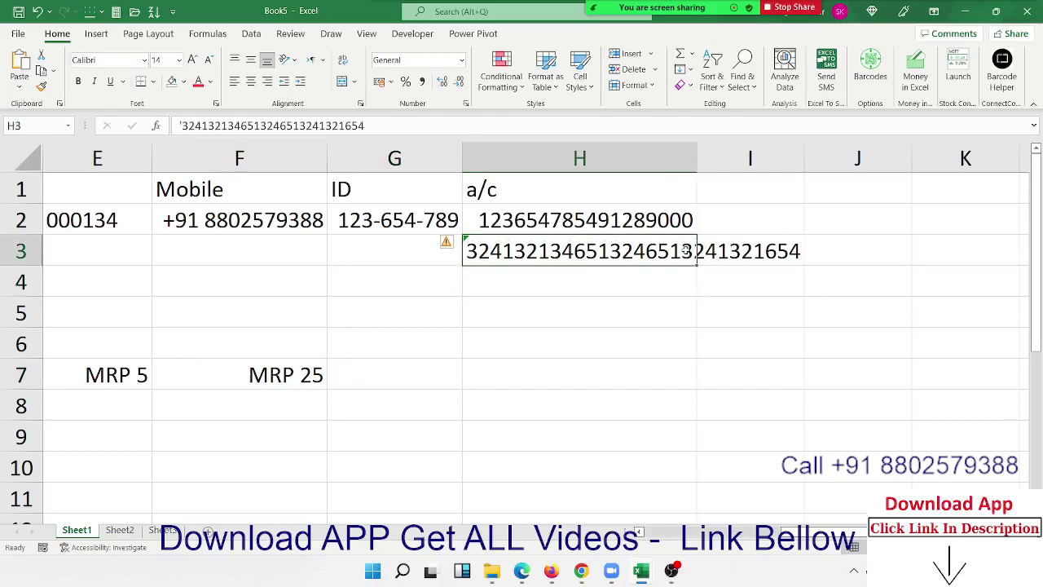
key(Delete)
key(Right)
key(Up)
key(Up)
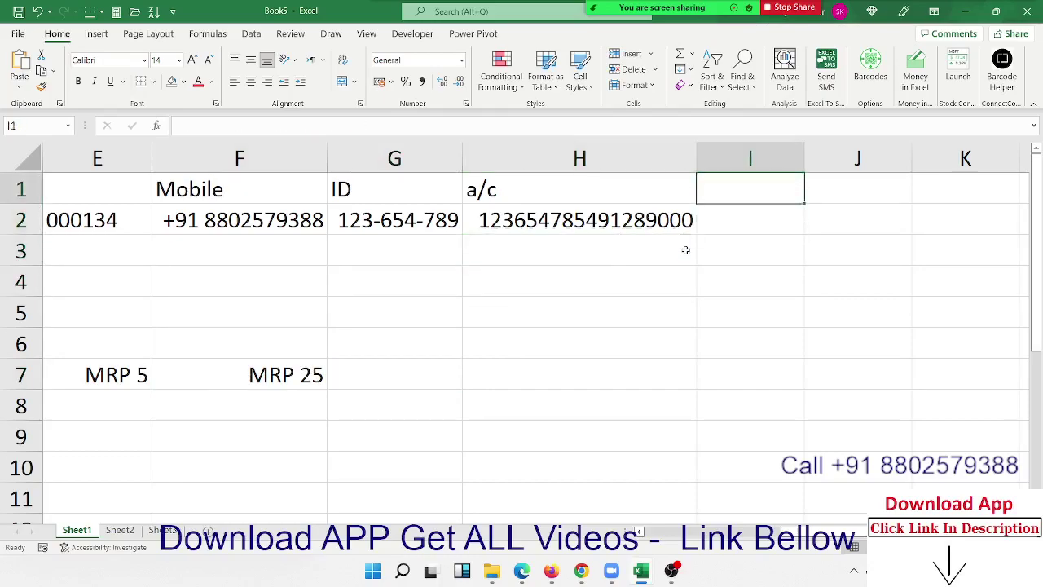
Add a CC heading in I1 and widen column I.
text(CC)
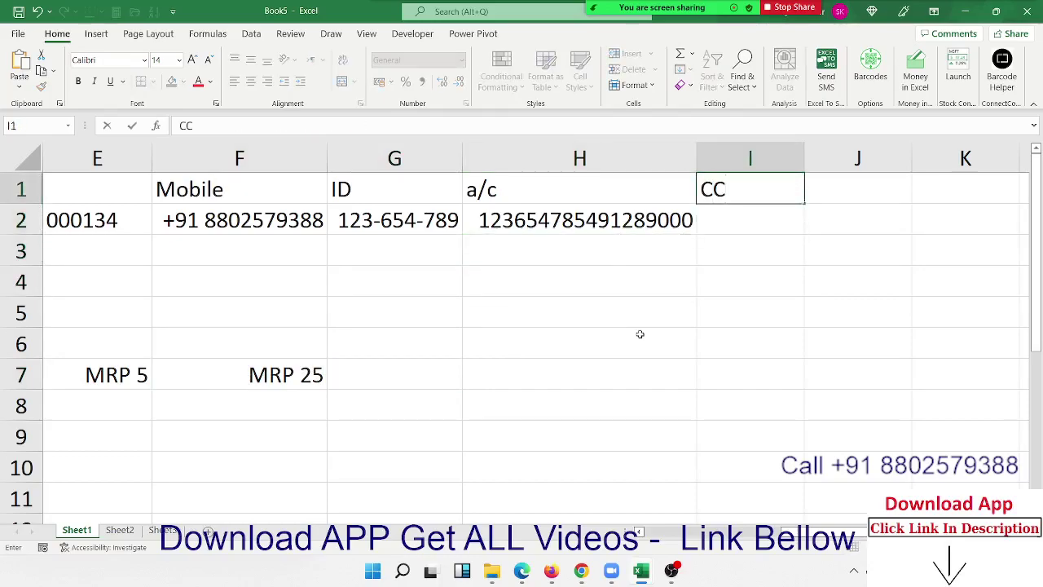
click(640, 334)
drag(803, 158, 904, 158)
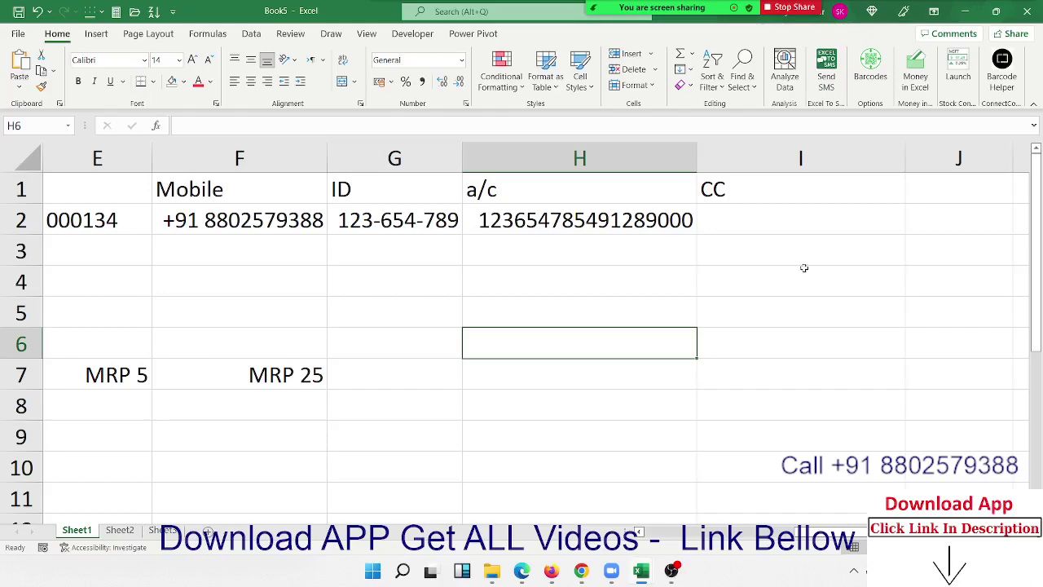
Enter a masked card number with XXXX middle groups in I2.
click(789, 233)
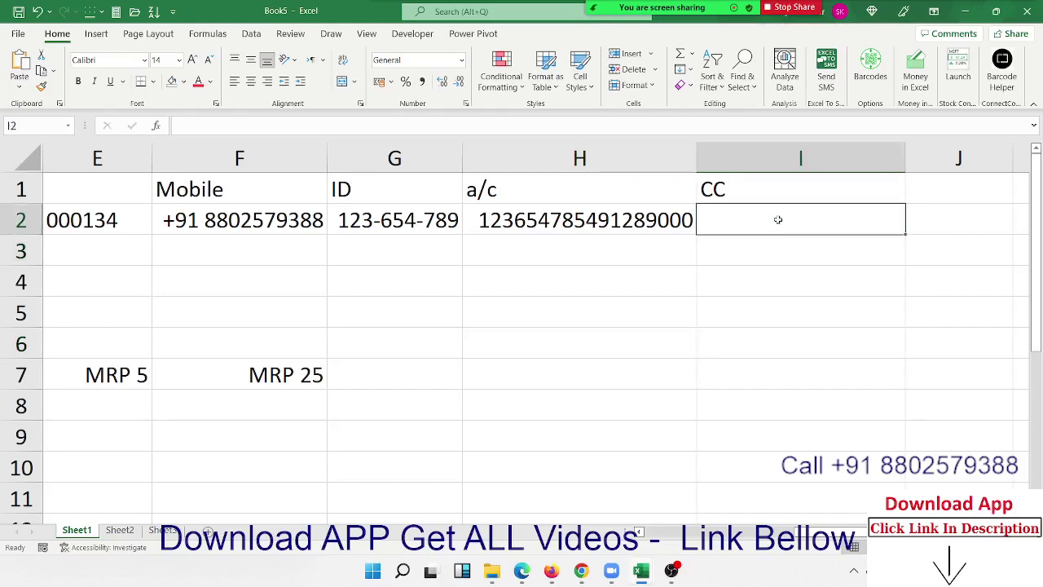
text(452)
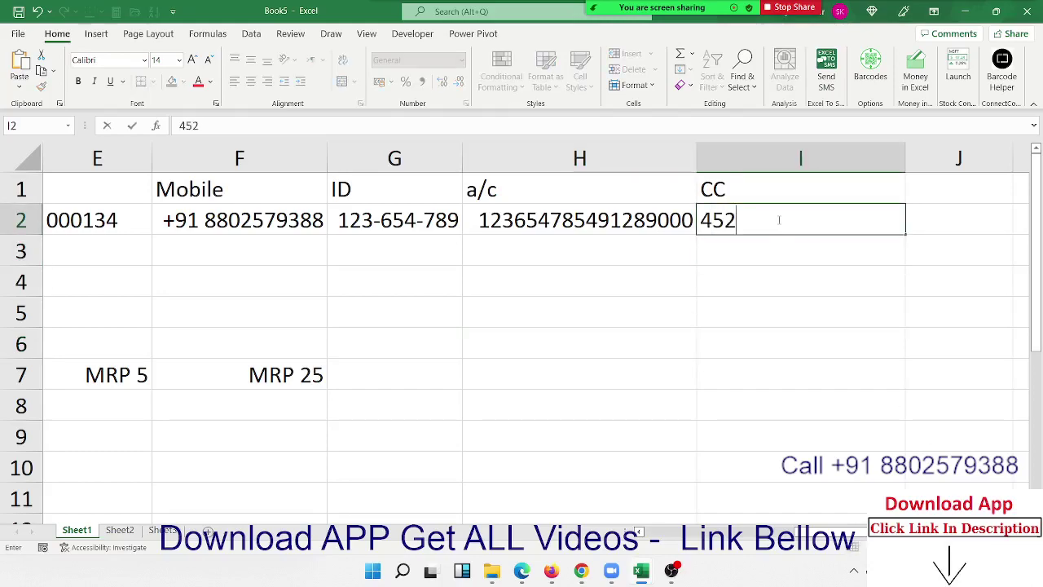
text(1 XX)
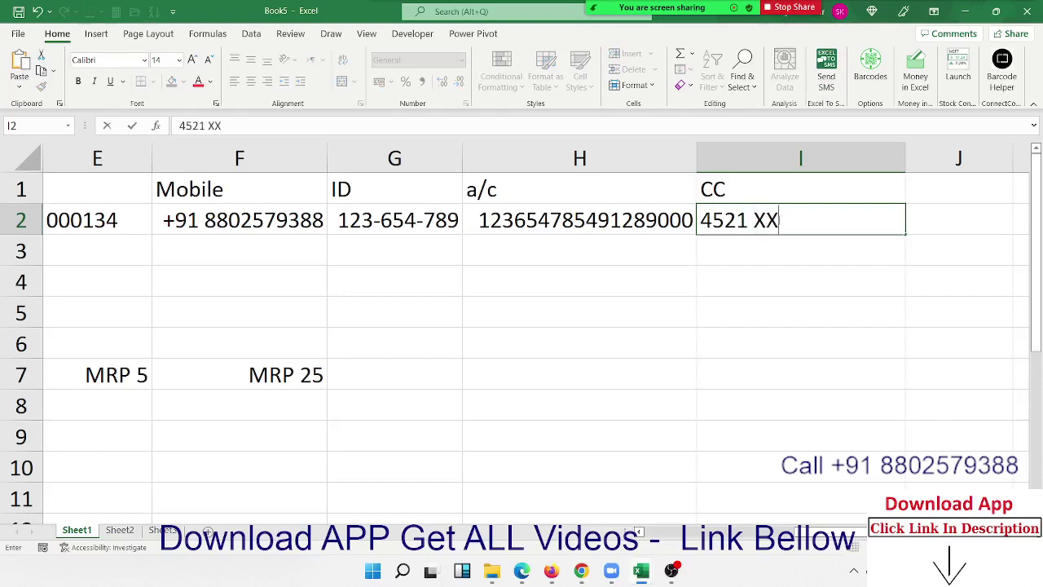
text(XX )
text(XX)
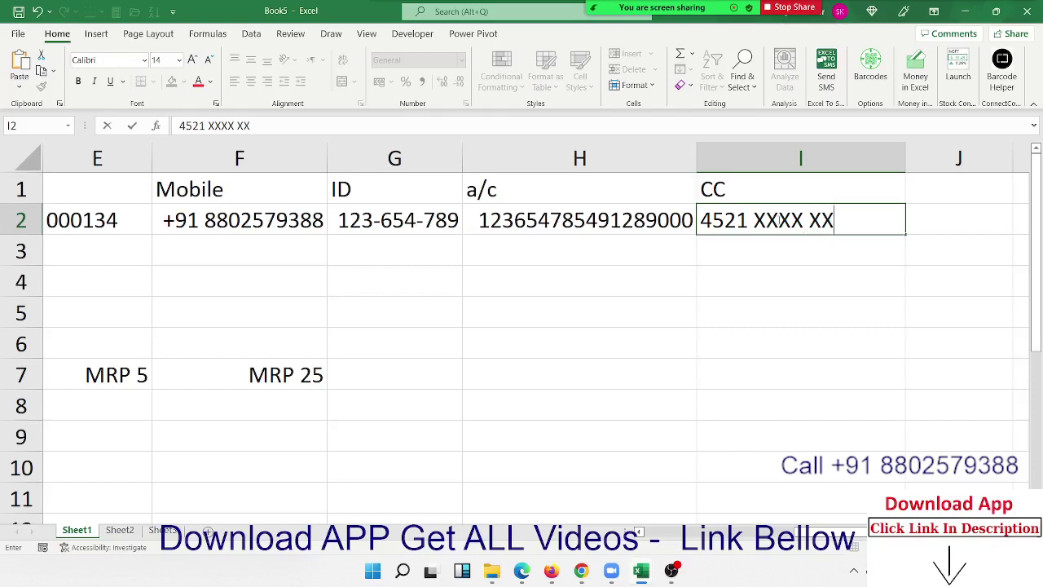
text(XX )
text(7845)
key(Return)
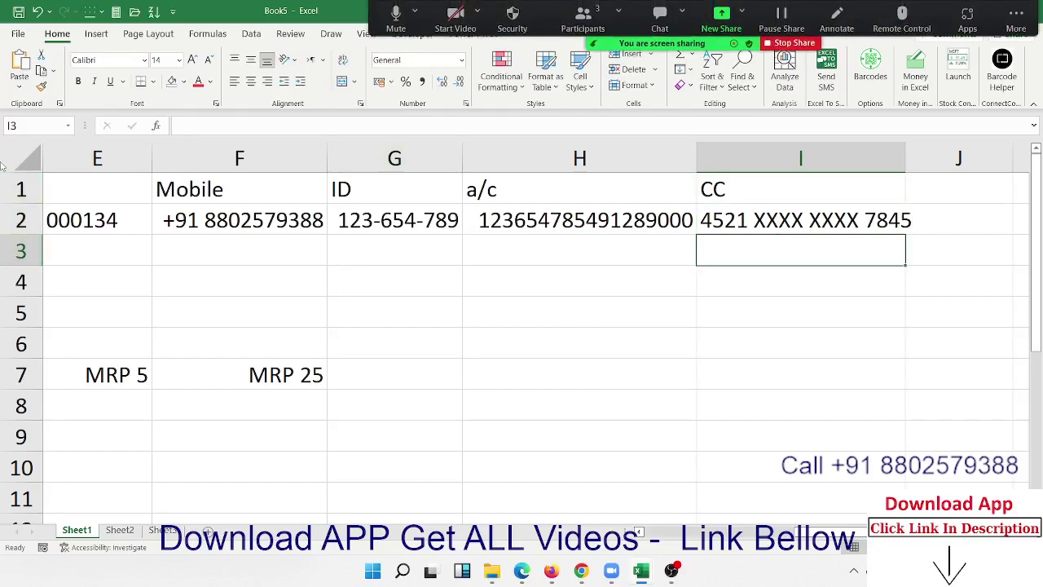
scroll(388, 145, down, 9)
scroll(449, 263, up, 9)
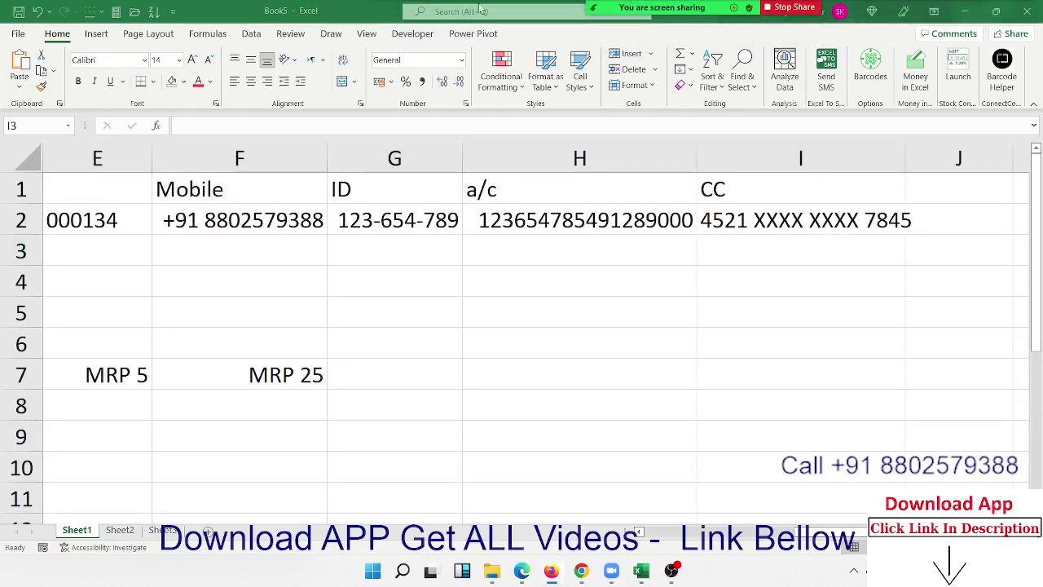
Enter the card's first and last four digits as one number in I3.
click(808, 240)
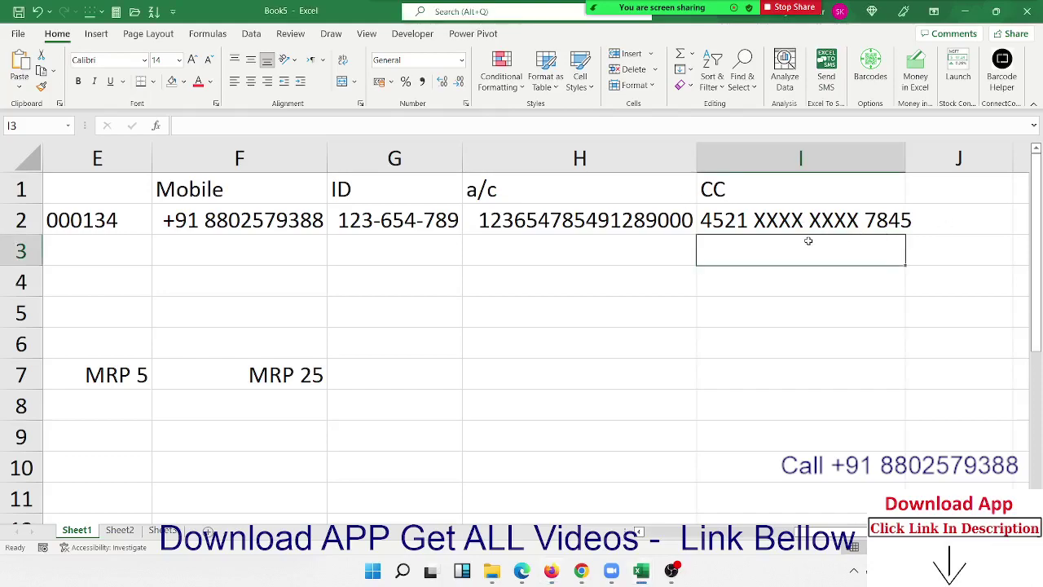
text(45217)
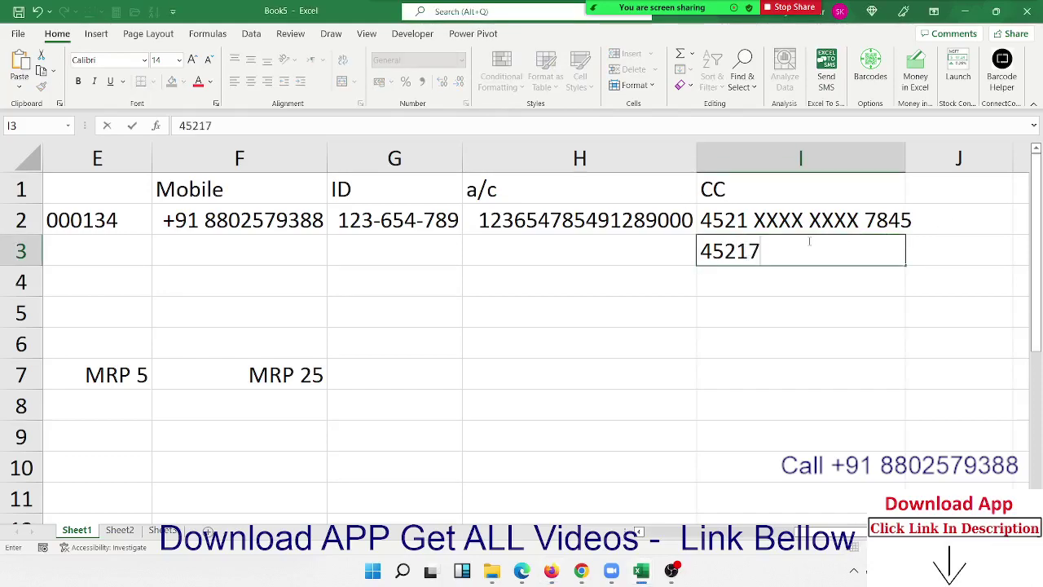
text(845)
key(Return)
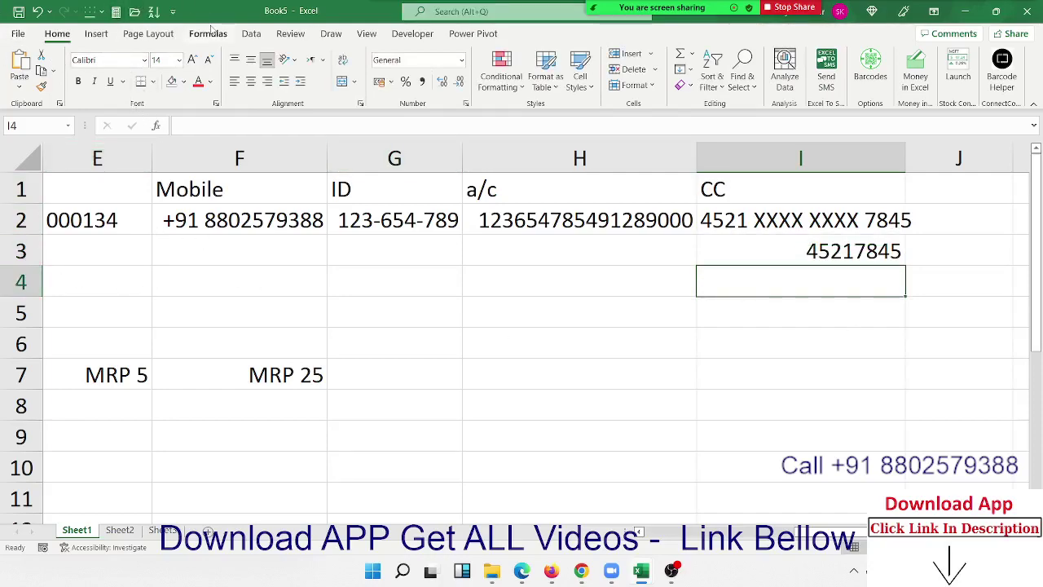
Give I3 the custom format 0000 "XXXX XXXX" 0000 and autofit column I.
click(809, 245)
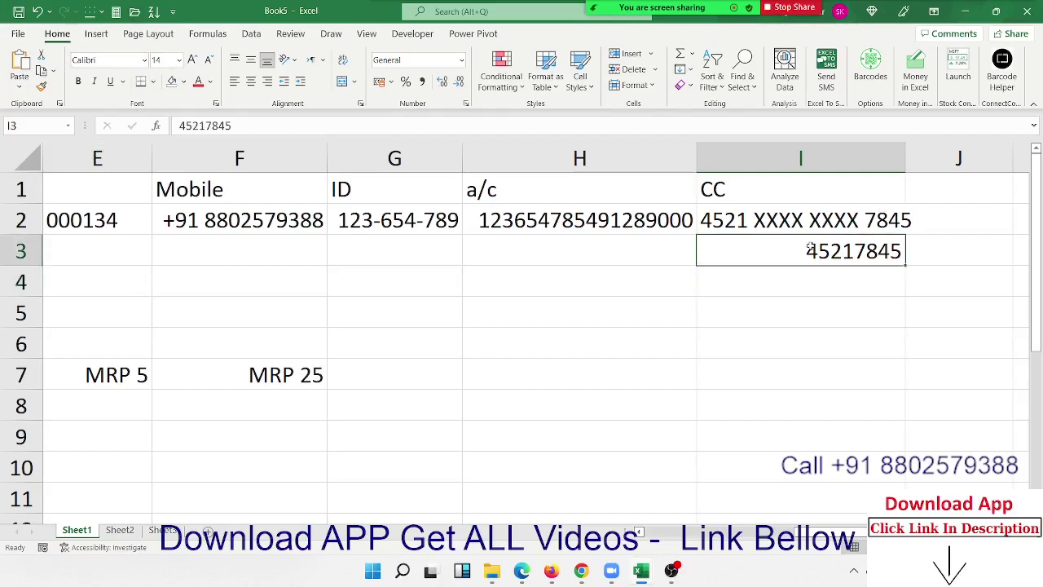
click(466, 103)
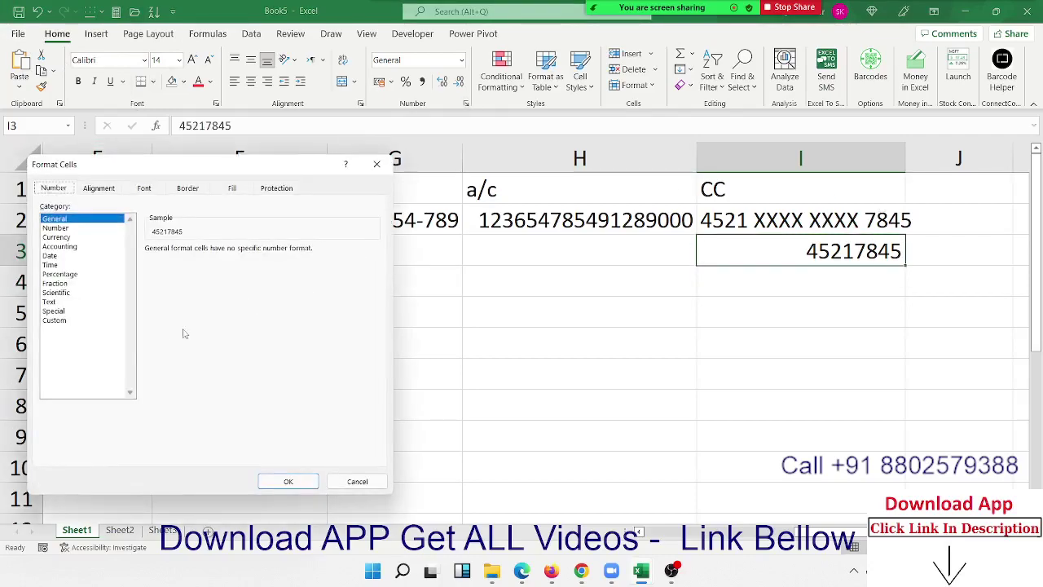
click(56, 320)
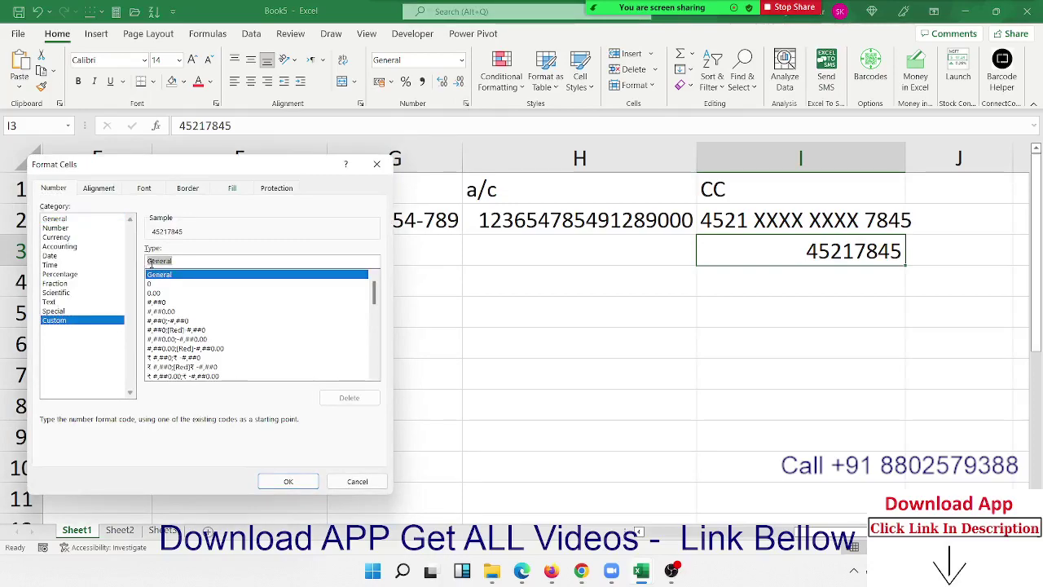
text(0000 )
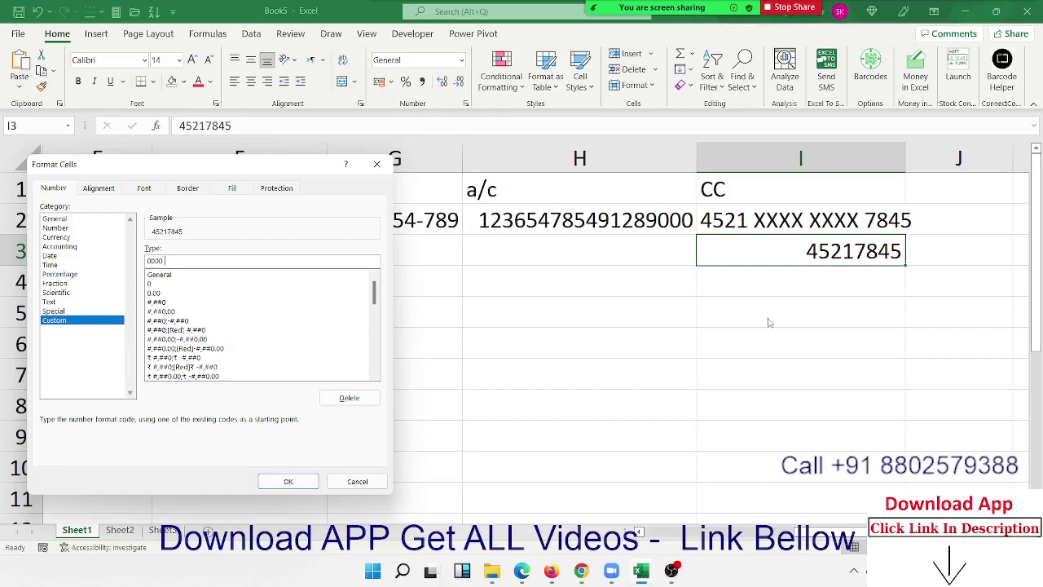
text(")
text(XXXX )
text(XX)
text(XX")
text( 00)
text(00)
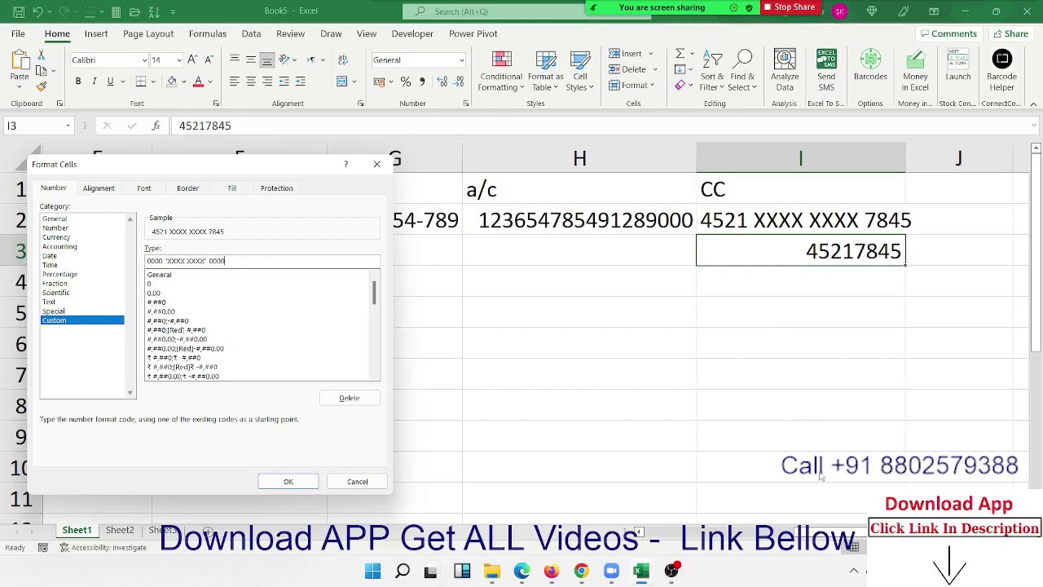
click(285, 481)
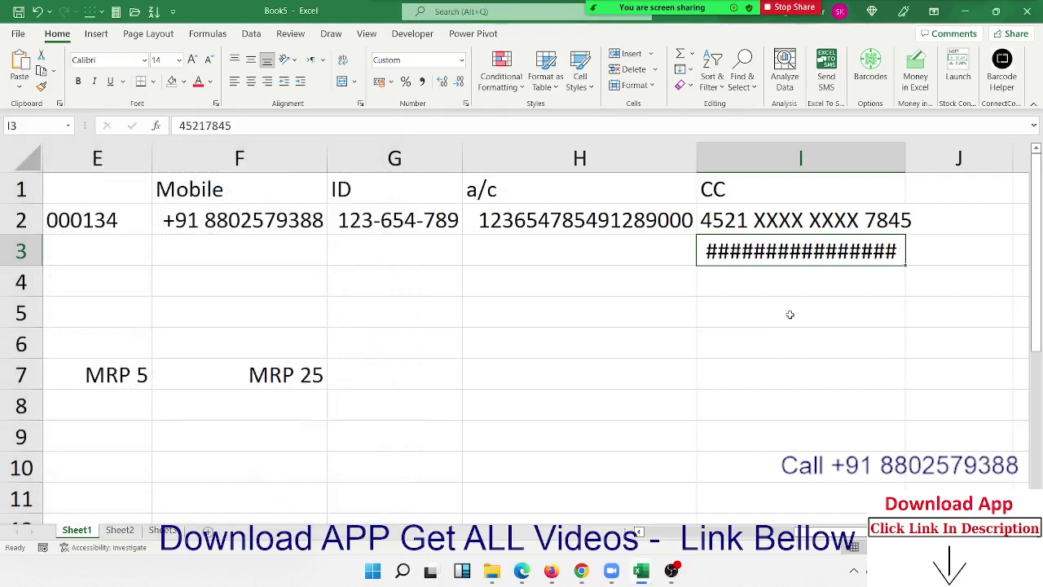
double_click(905, 155)
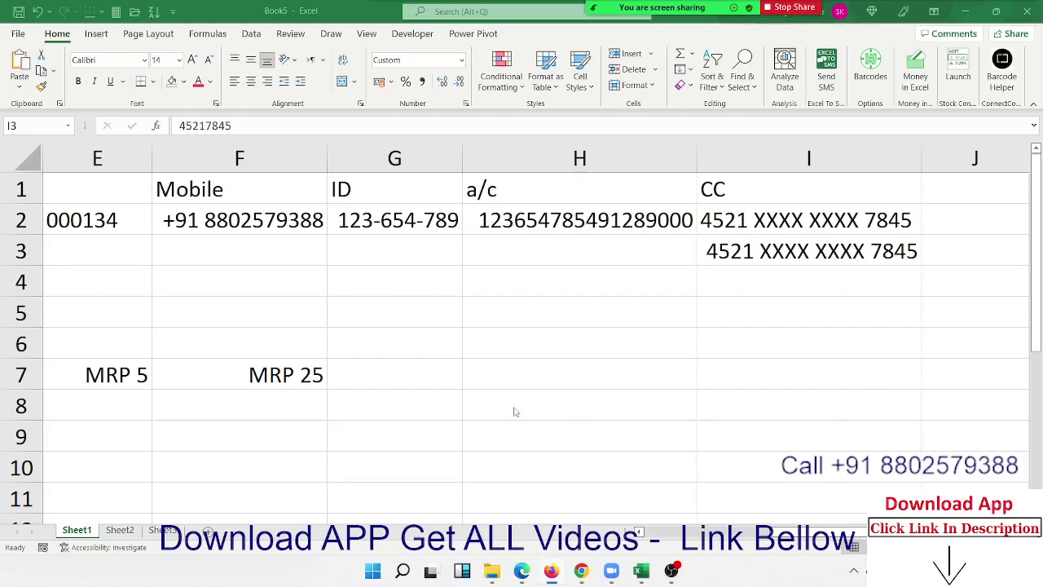
Enter 45.36 in cell F12.
scroll(482, 408, down, 3)
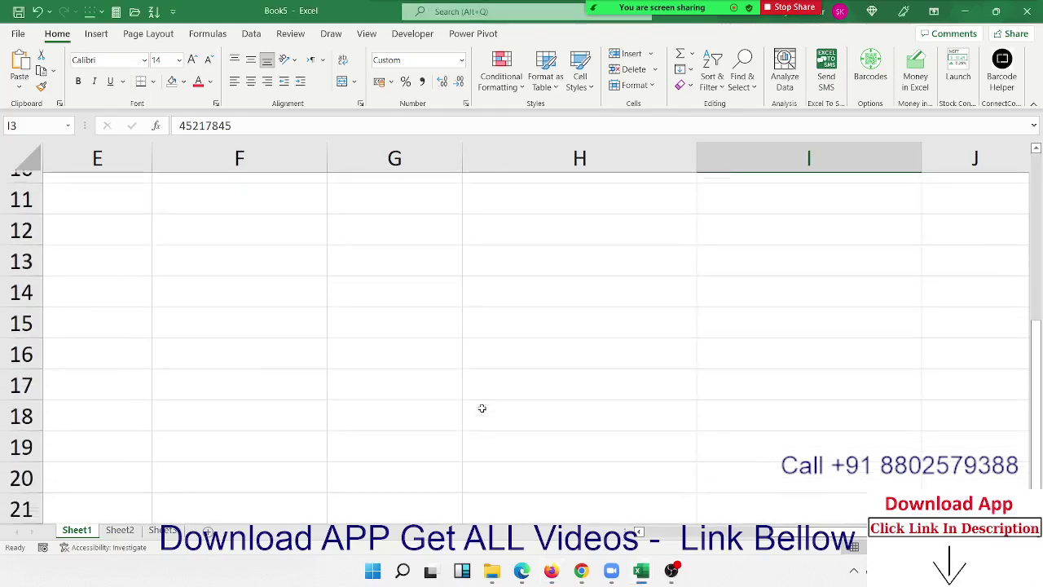
click(186, 218)
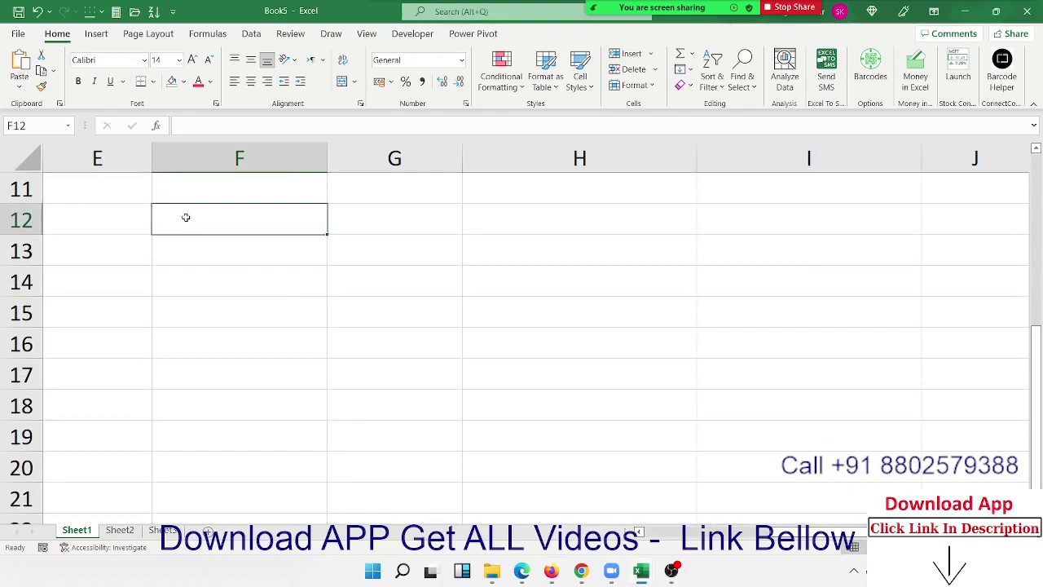
text(45.)
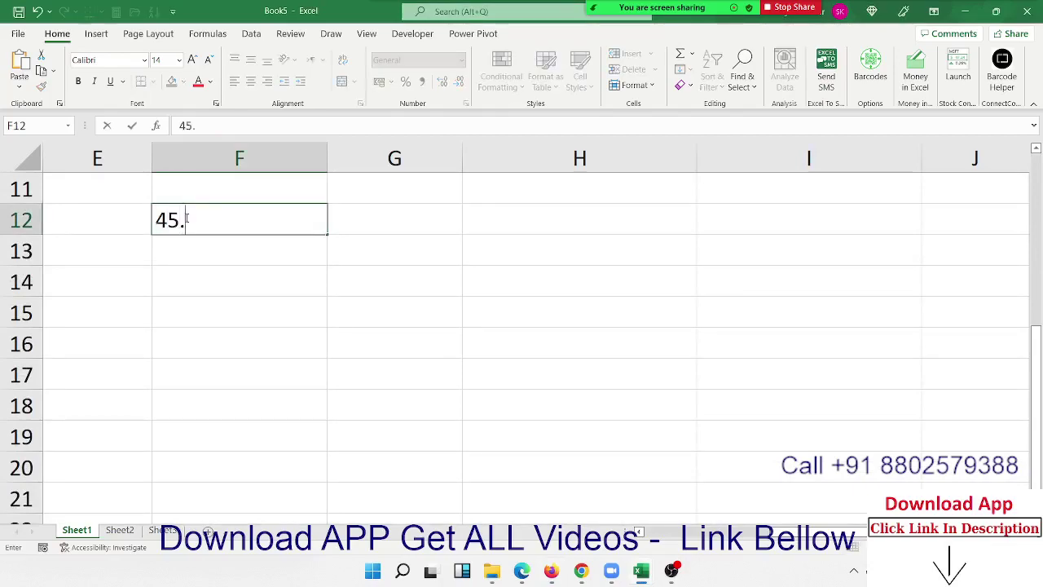
text(36)
key(Return)
Give F12 the custom format 0# "Rupees " .00 "Paise" so it shows 45 Rupees .36 Paise.
click(186, 218)
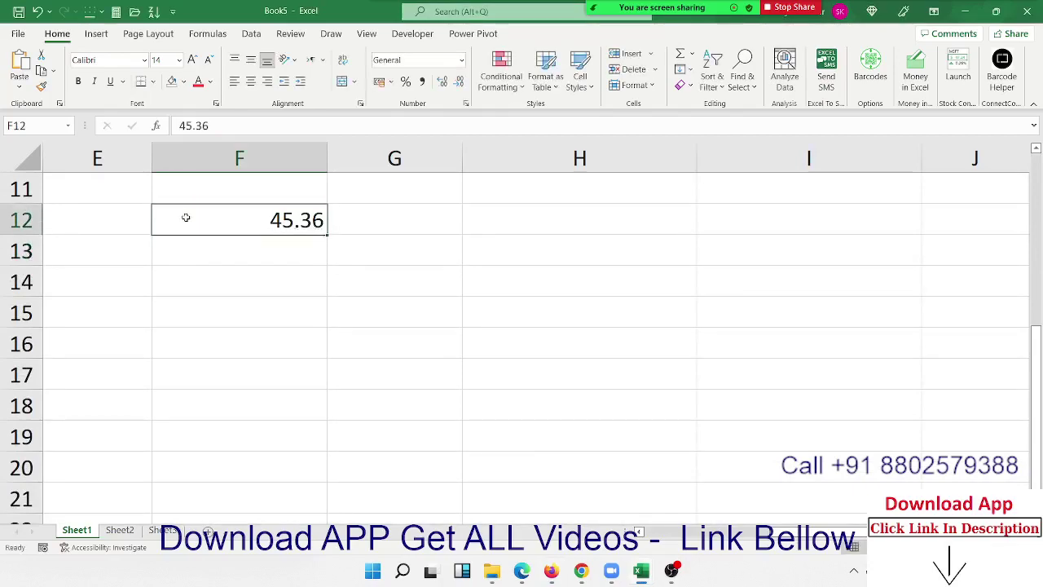
key(ctrl+1)
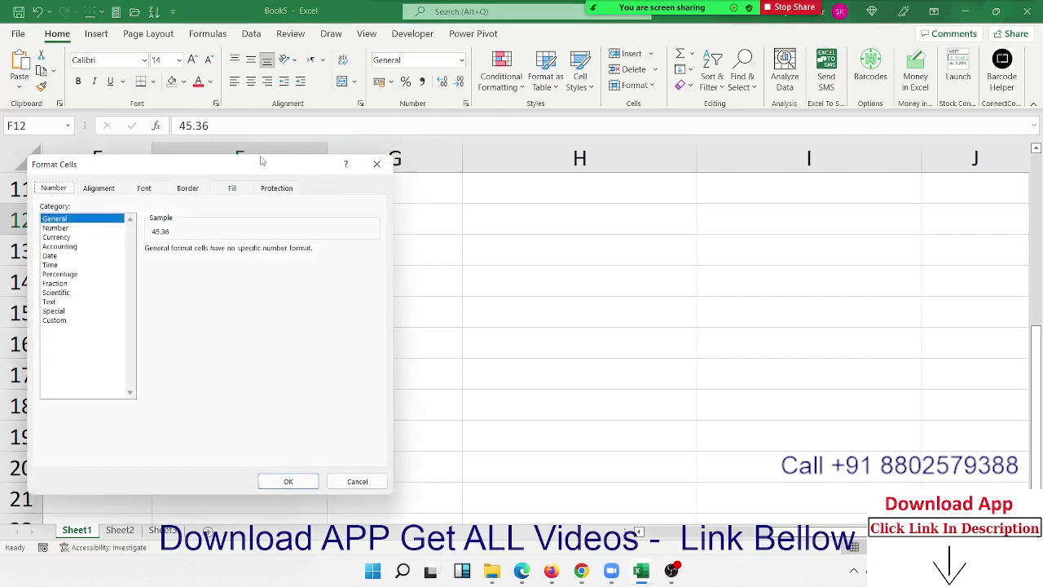
drag(261, 161, 695, 169)
click(487, 329)
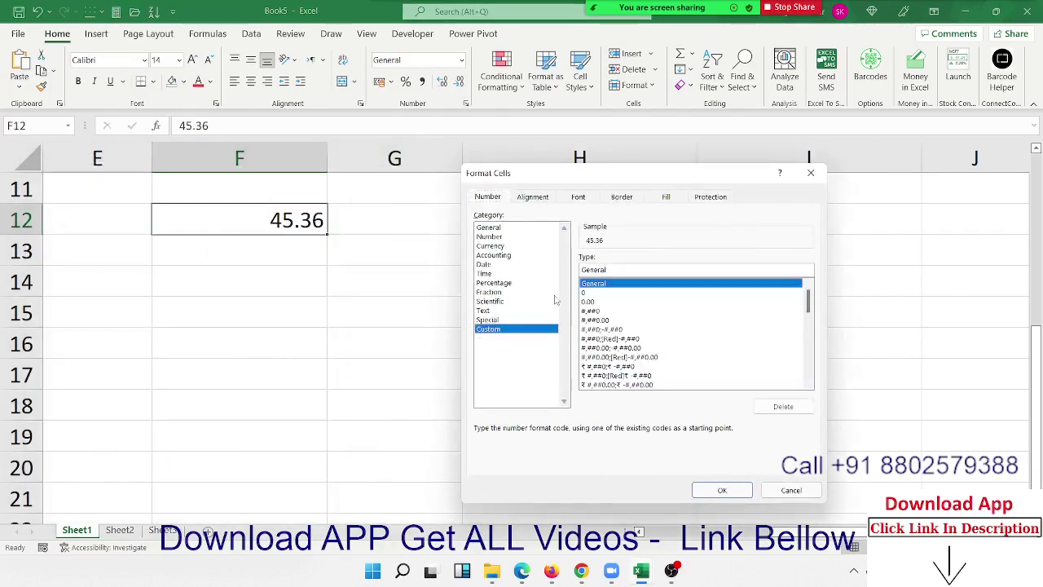
double_click(600, 270)
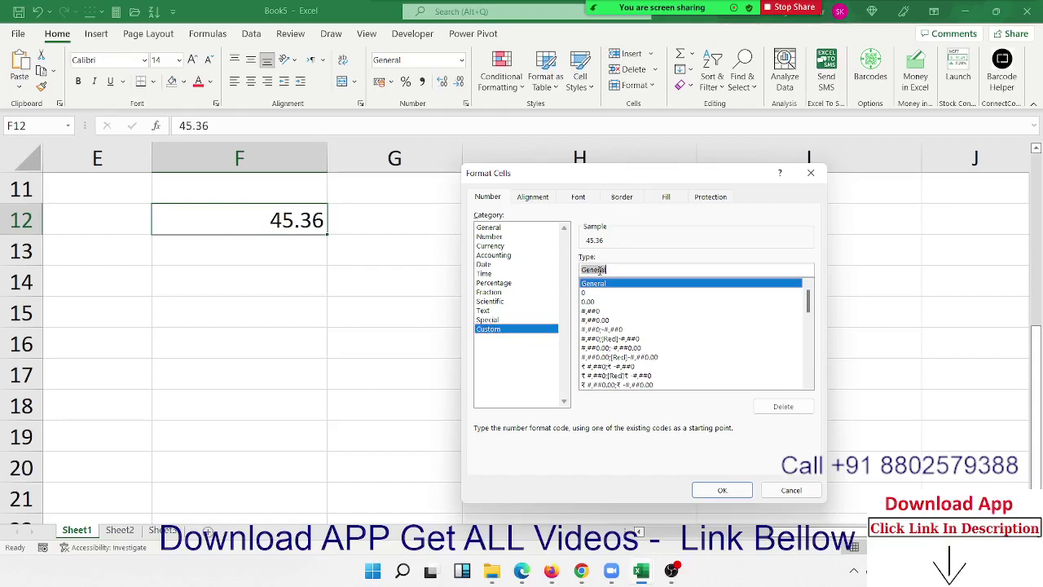
text(0# )
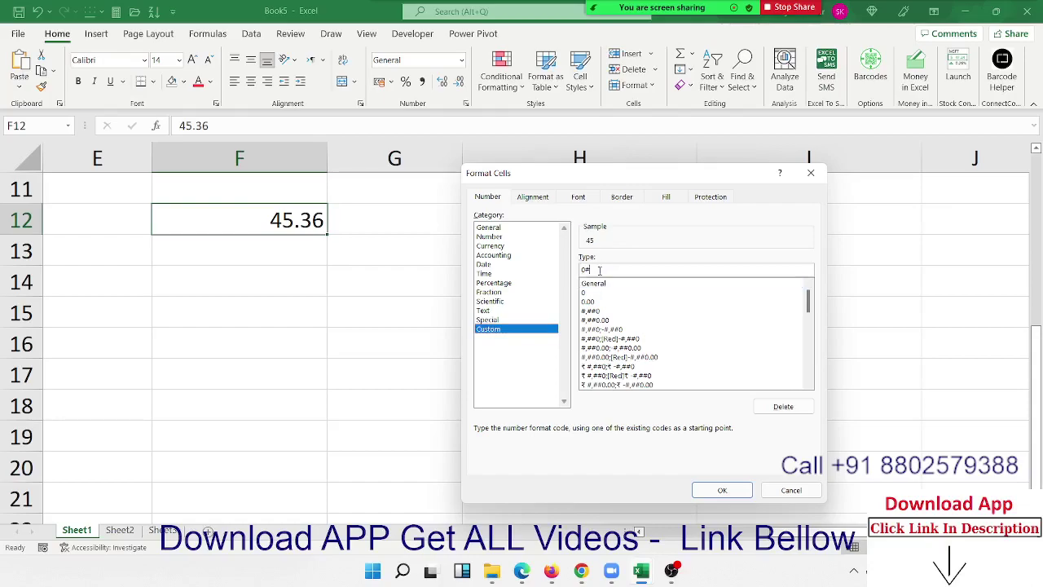
text("R)
text(u)
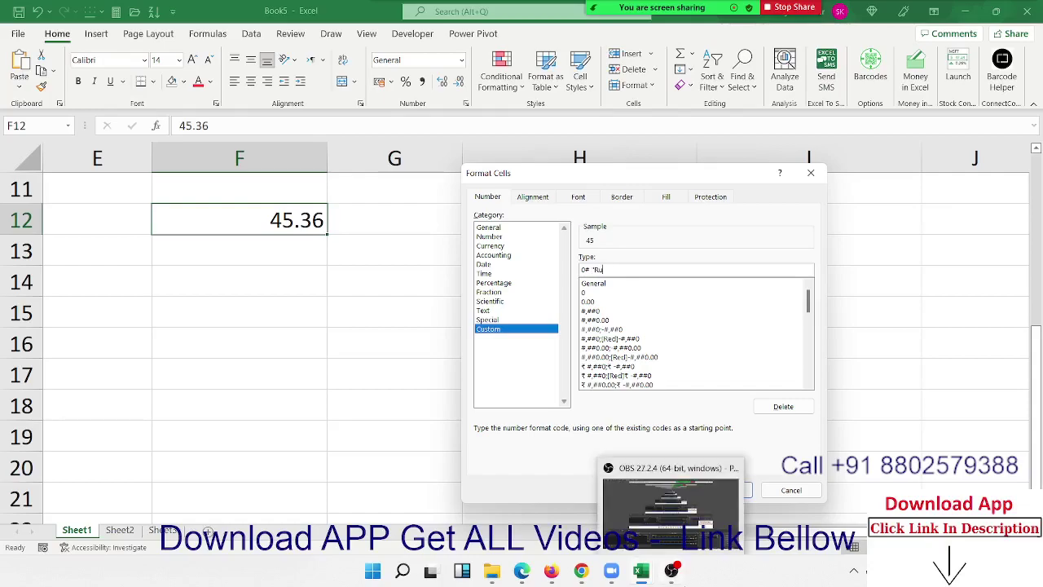
text(pees)
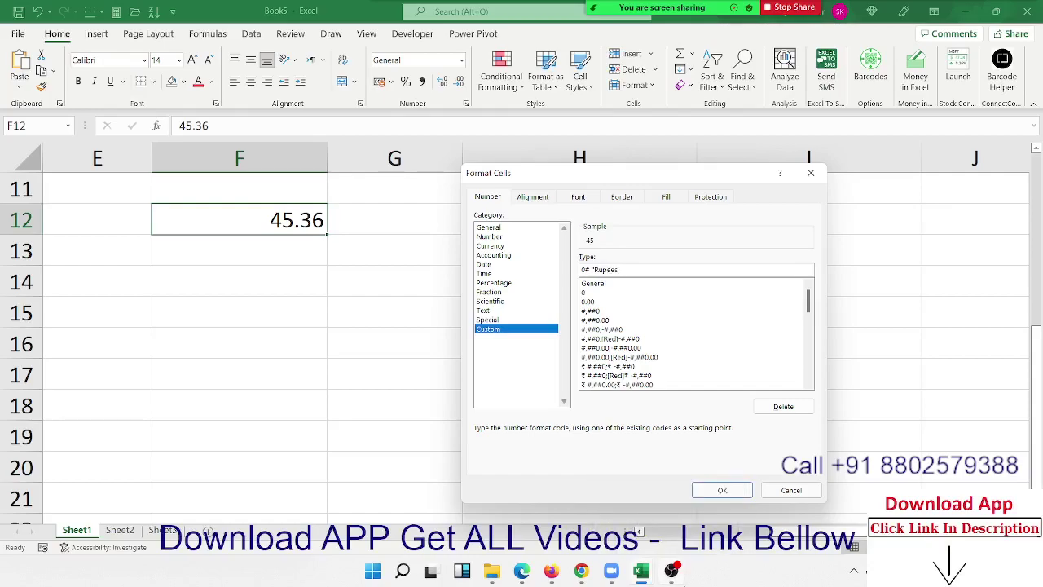
text( ")
text( .00 "P)
text(a)
text(ise")
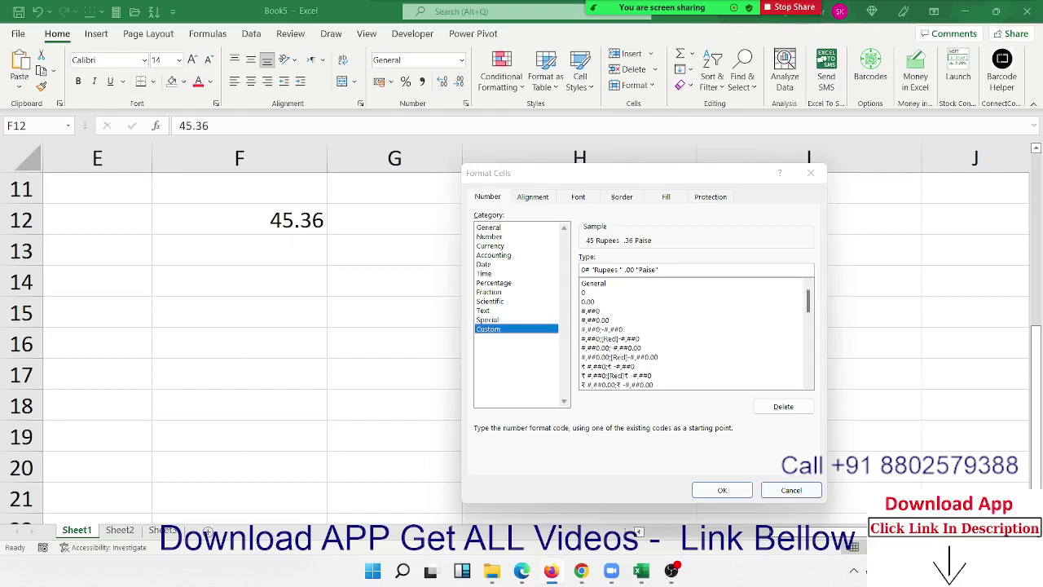
click(566, 460)
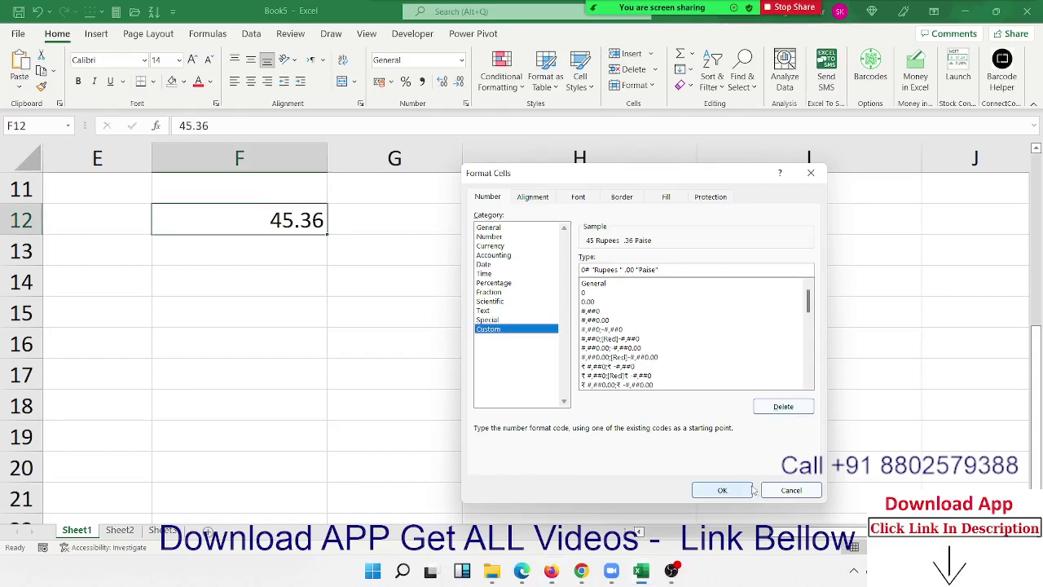
click(741, 490)
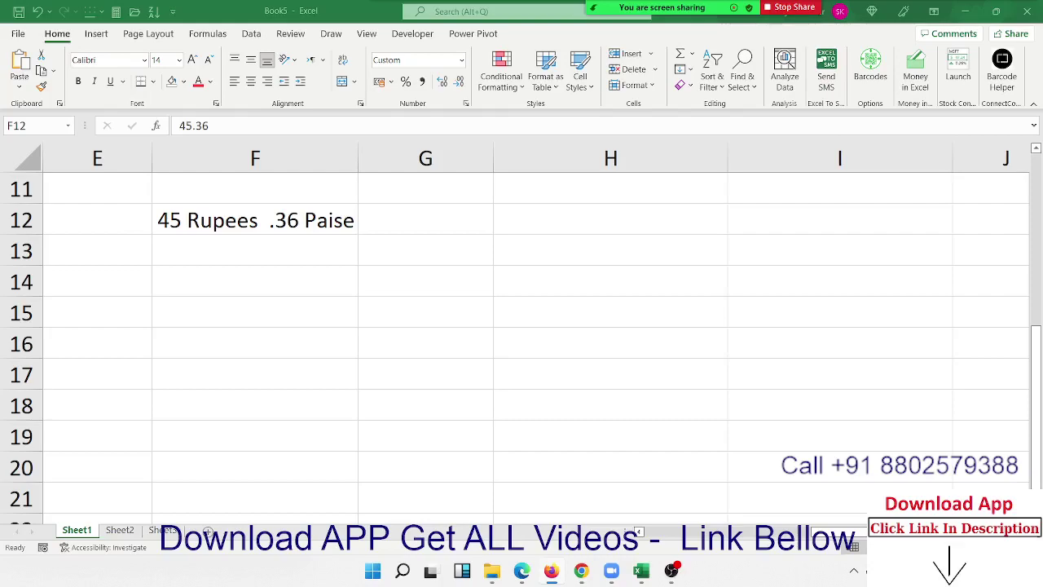
Enter 25000 in cell F15.
click(300, 218)
click(239, 327)
text(2)
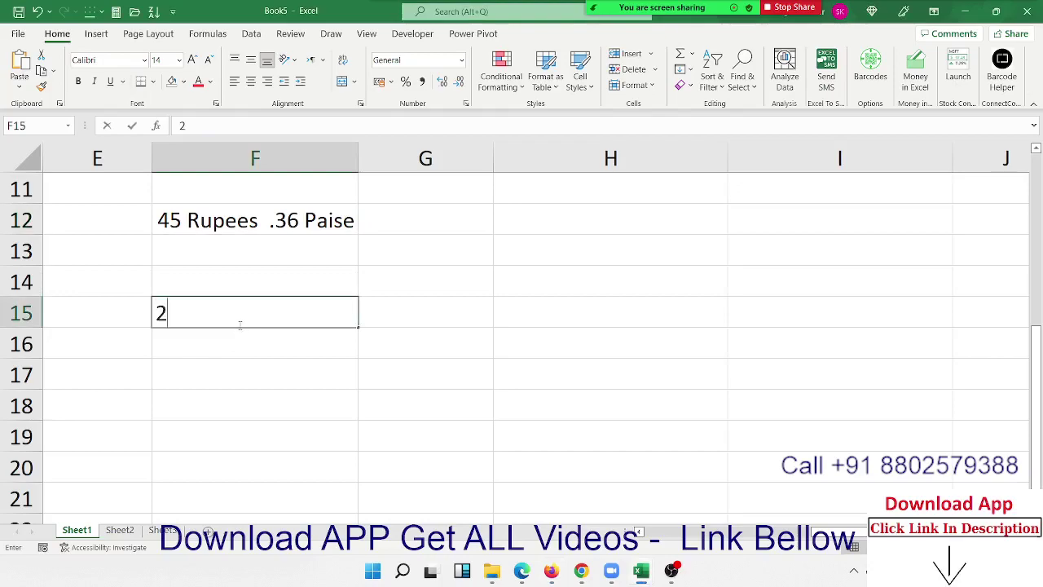
text(5000)
key(Return)
Format F15 with the custom code #,"K" so it displays 25 K.
click(239, 325)
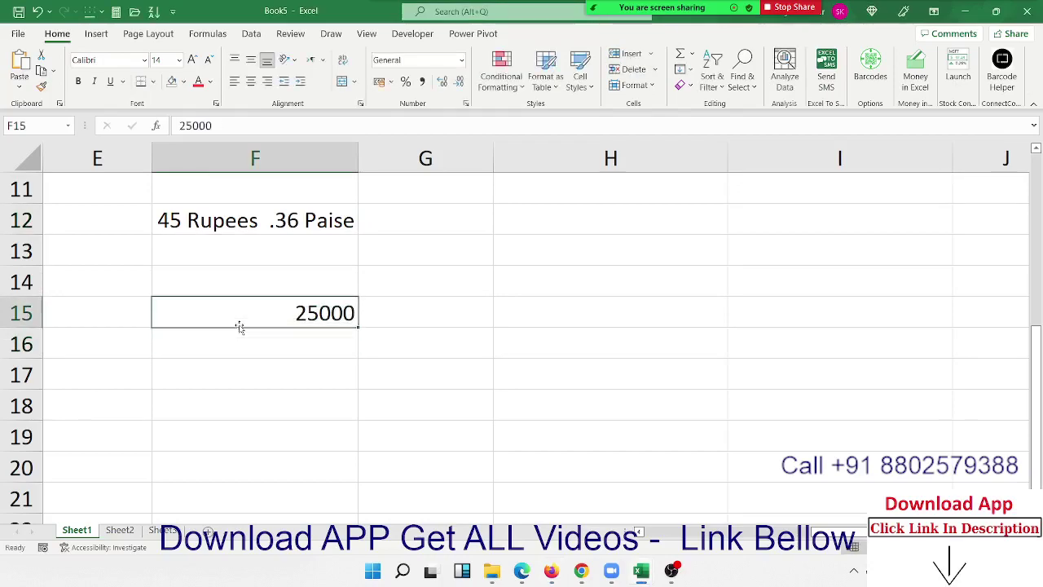
click(466, 103)
click(488, 329)
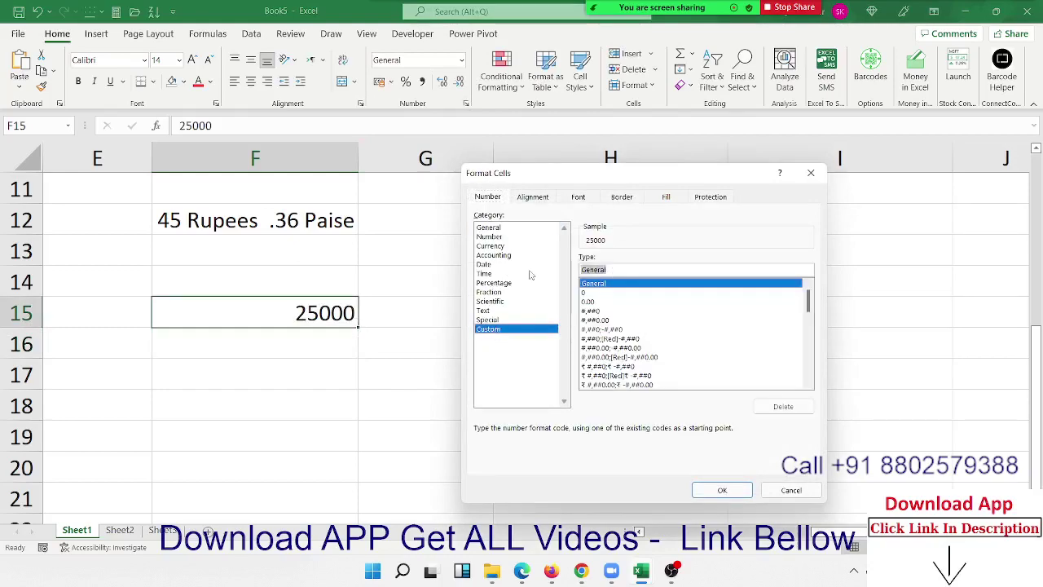
text(#,###)
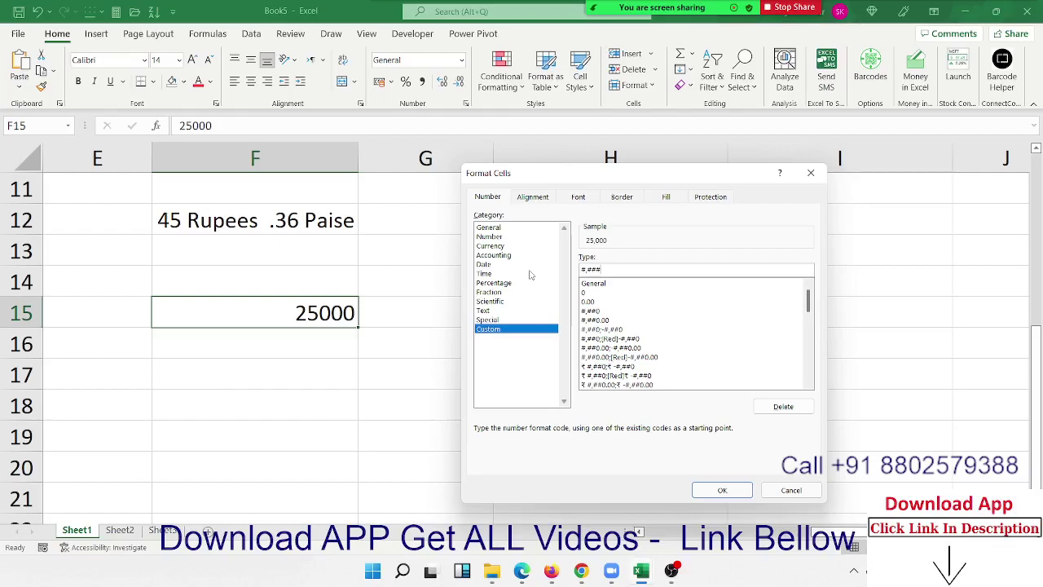
key(BackSpace)
key(BackSpace)
key(BackSpace)
click(709, 489)
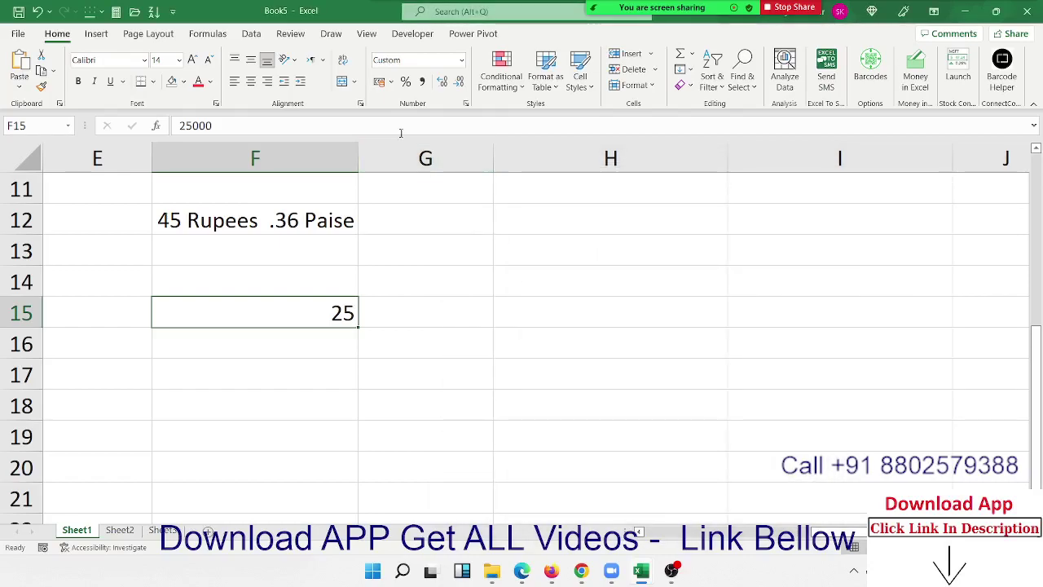
key(ctrl+1)
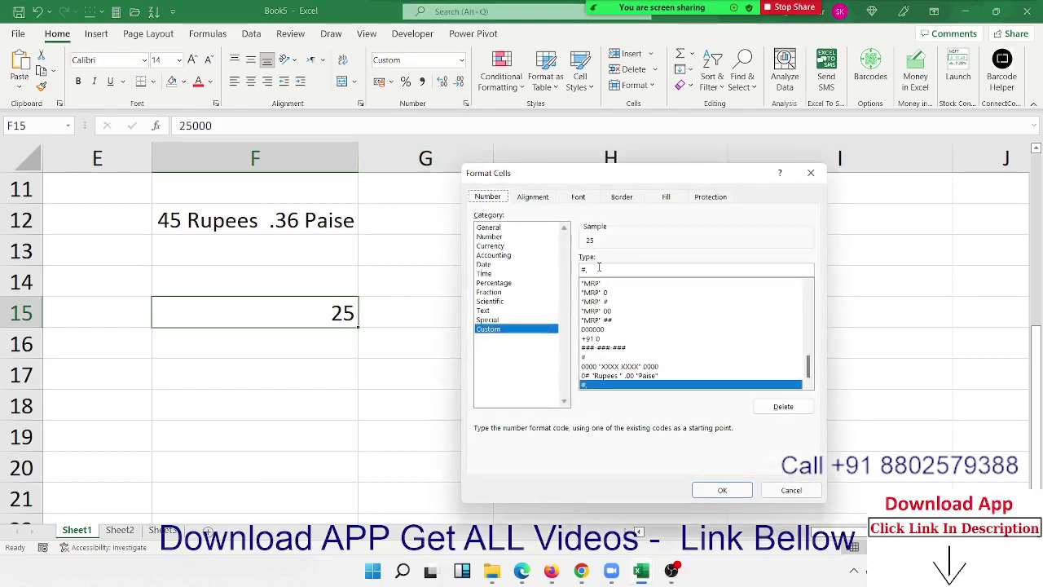
text(")
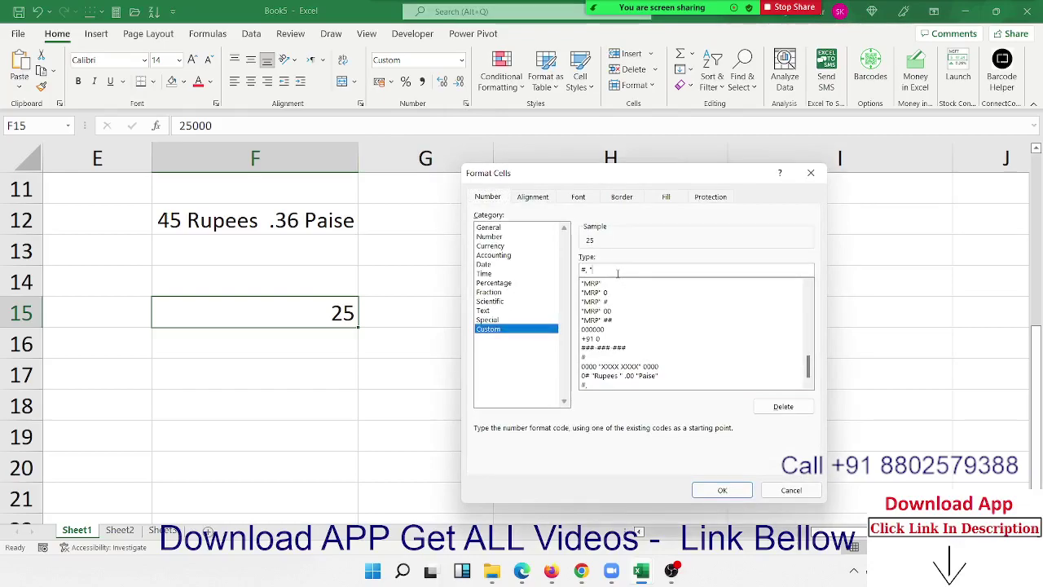
text(K)
key(Return)
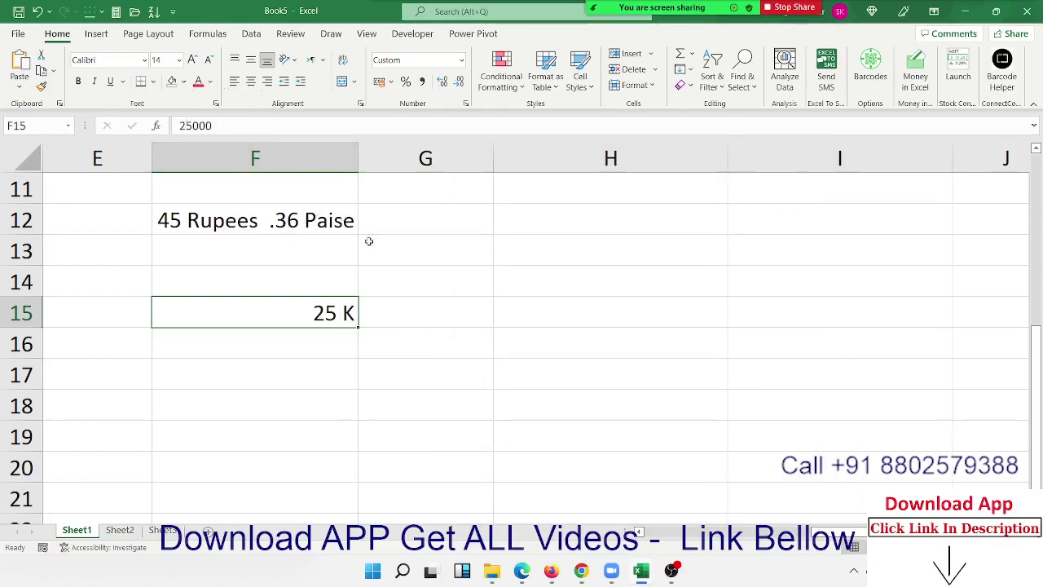
Enter 1000 in G15 and the formula =F15+G15 in H15, showing 26 K.
click(407, 310)
text(100)
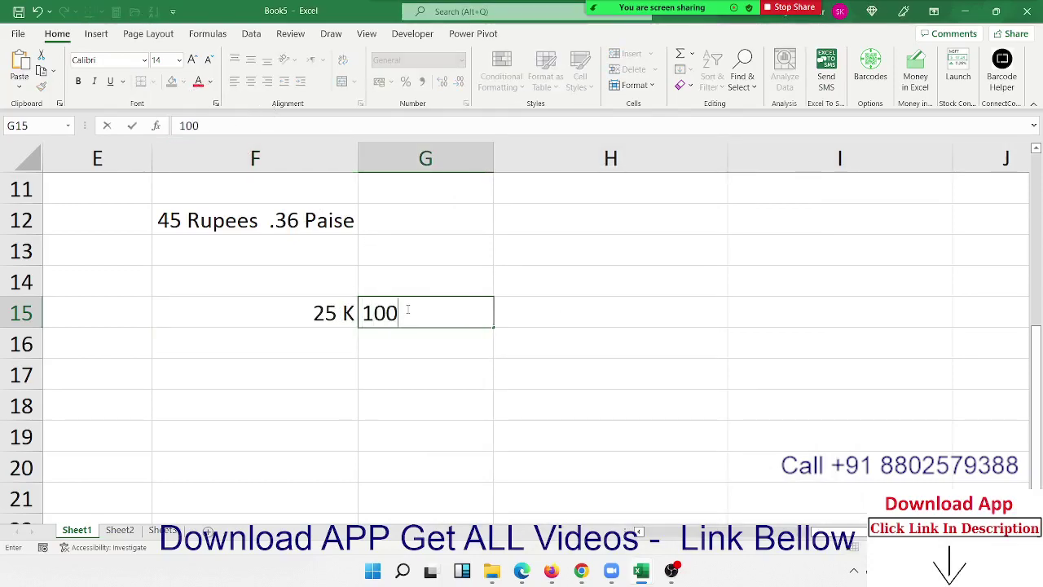
text(0)
key(ctrl+Return)
key(Right)
text(=)
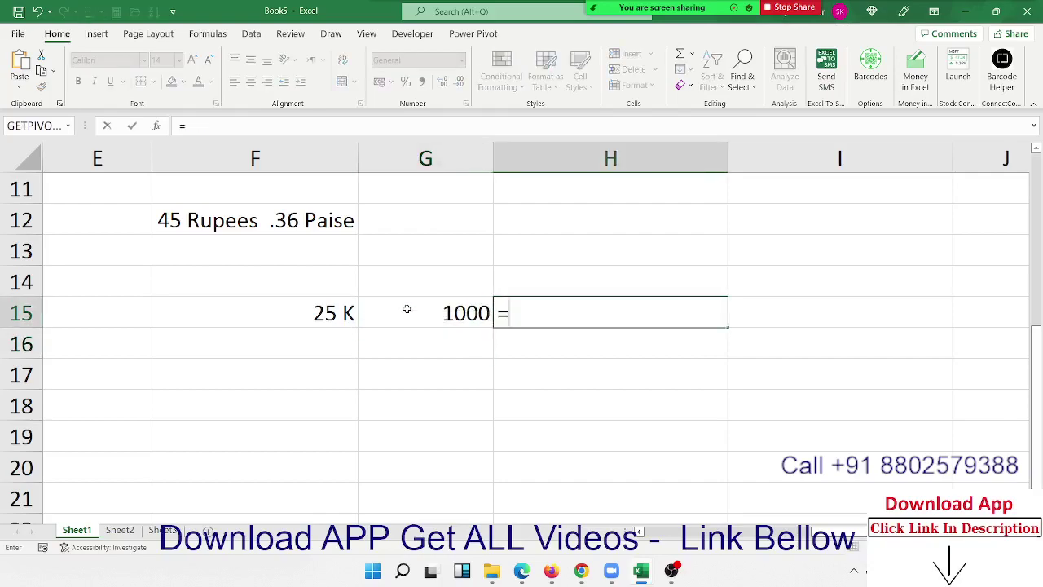
key(Left)
text(+)
key(Down)
key(Left)
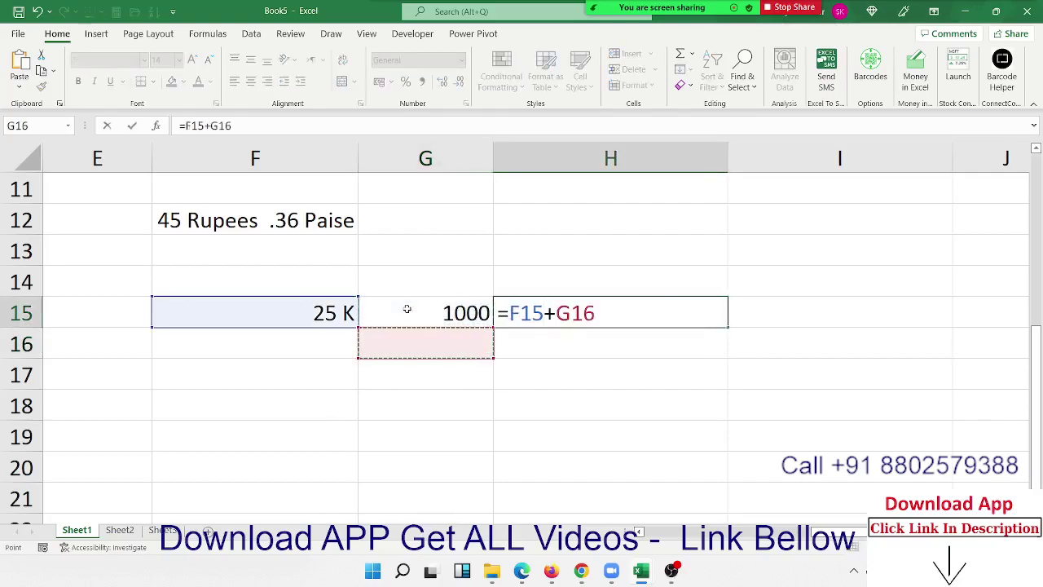
key(Up)
key(Return)
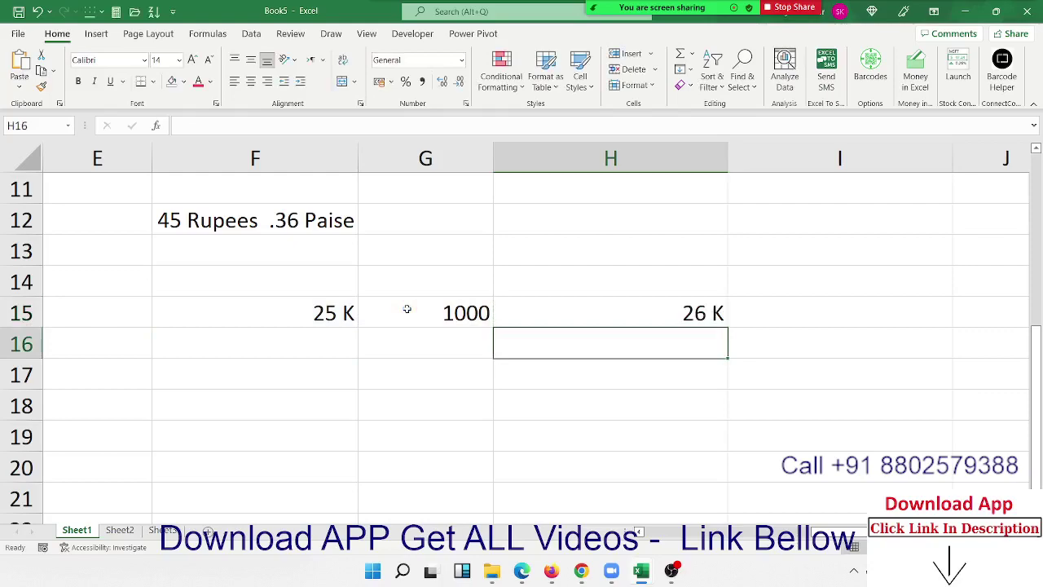
key(Down)
key(Left)
key(Left)
Enter 2563256 in F17 and apply custom format 0.00,,"M" so it shows 2.56 M.
text(2563)
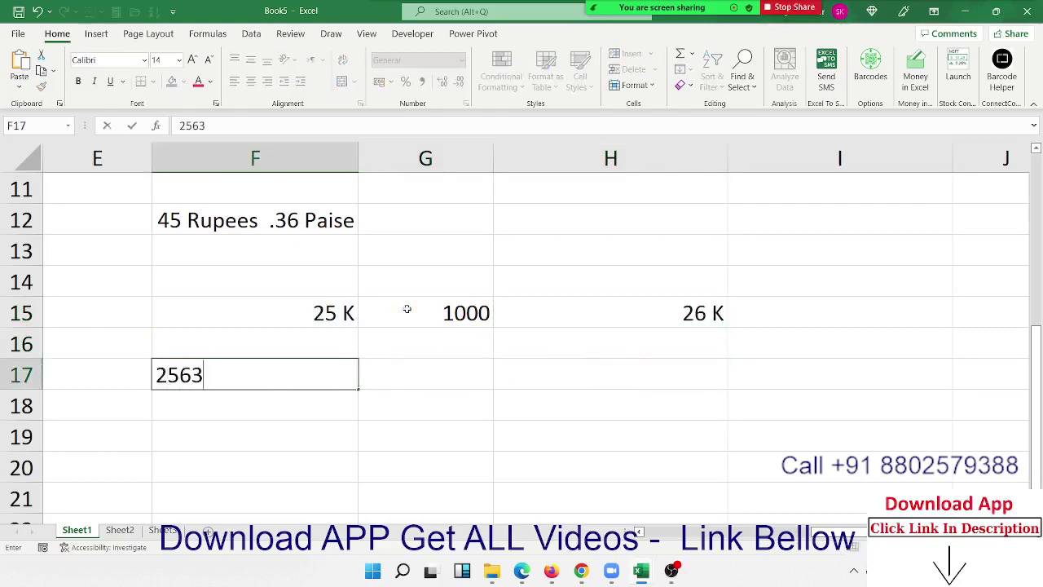
text(256)
key(ctrl+Return)
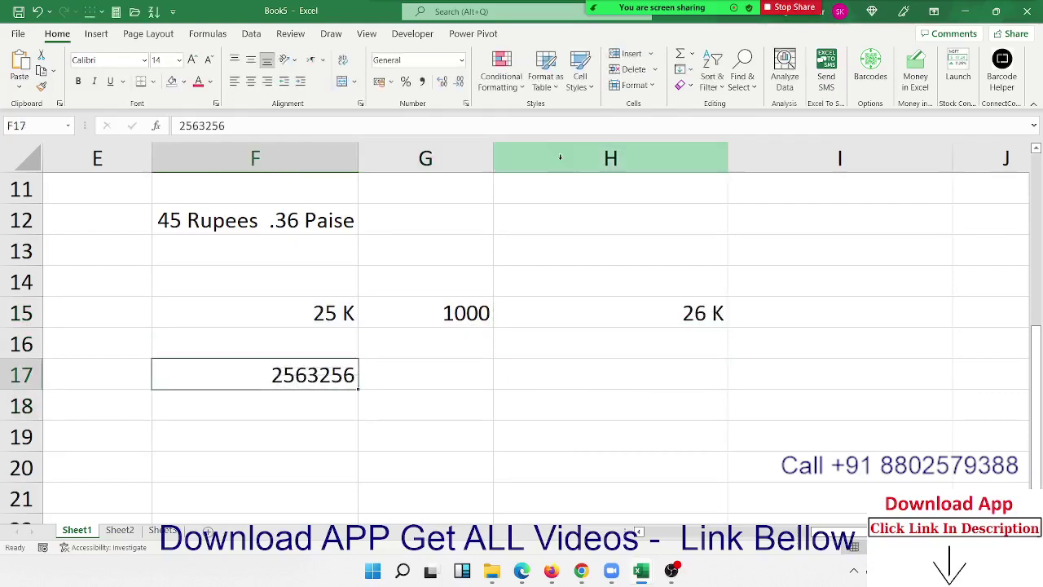
click(466, 104)
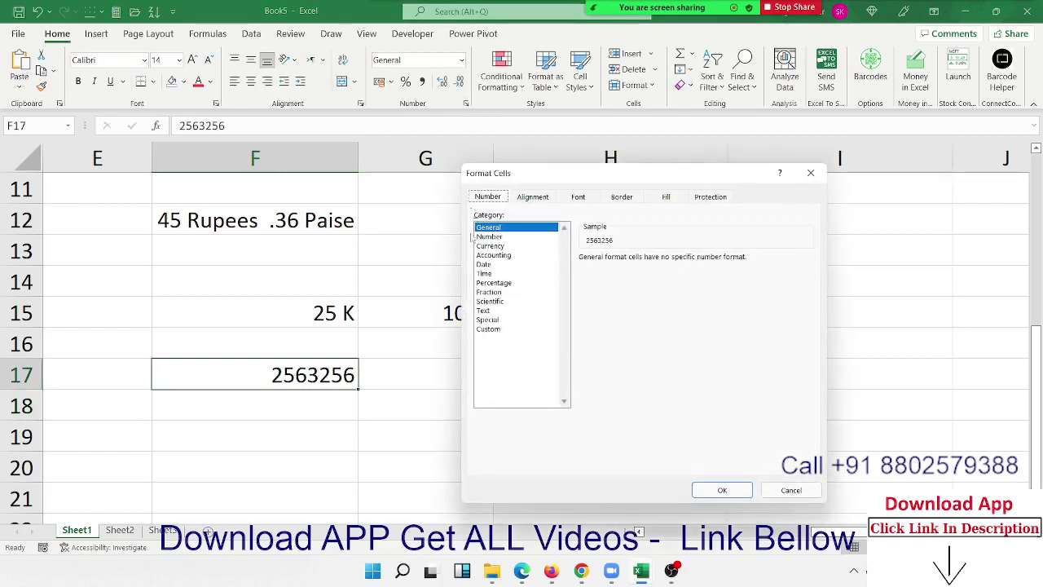
click(488, 329)
text(0)
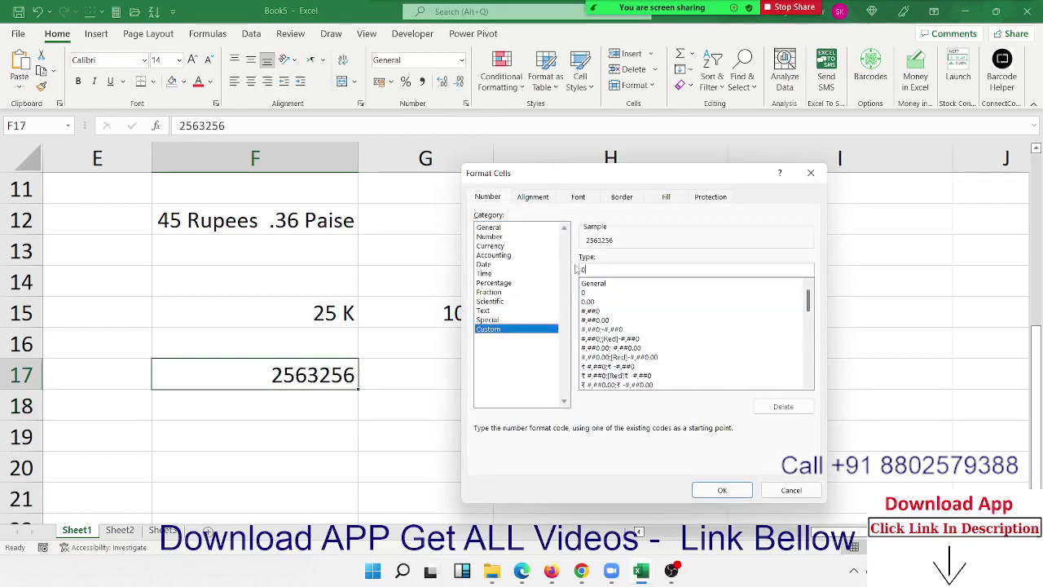
text(.00)
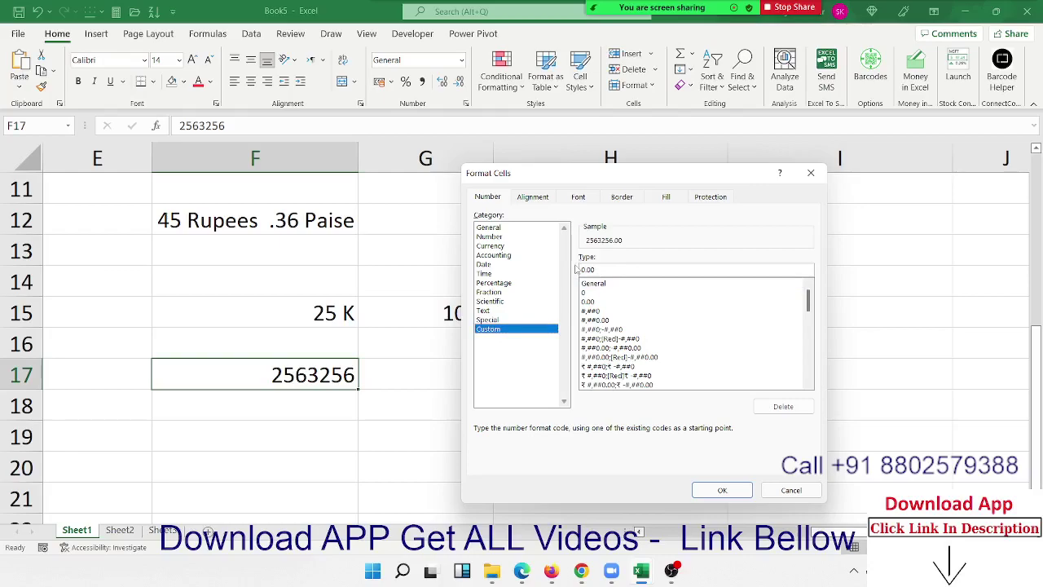
text(,,)
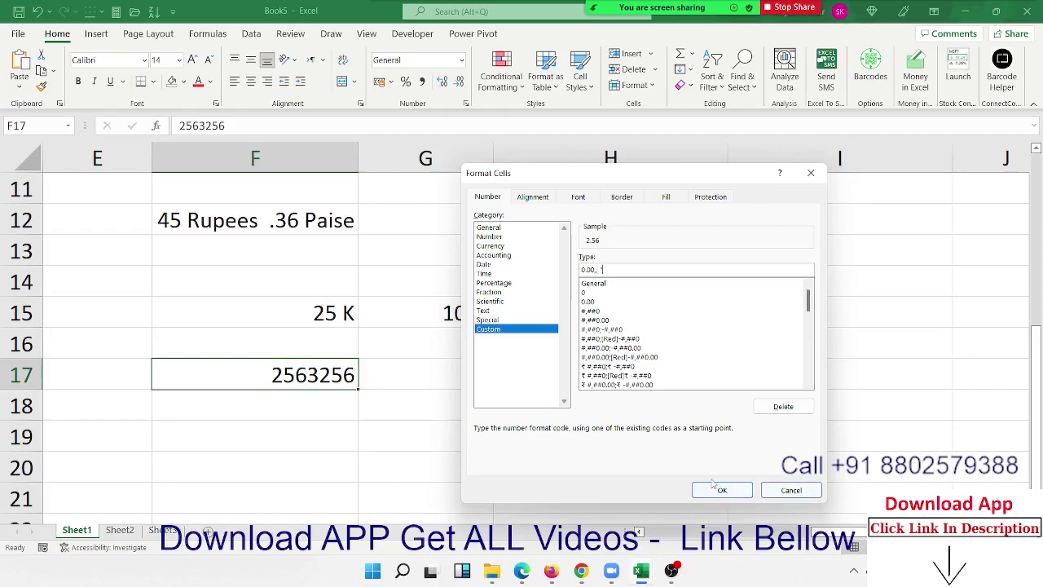
text(M")
click(711, 486)
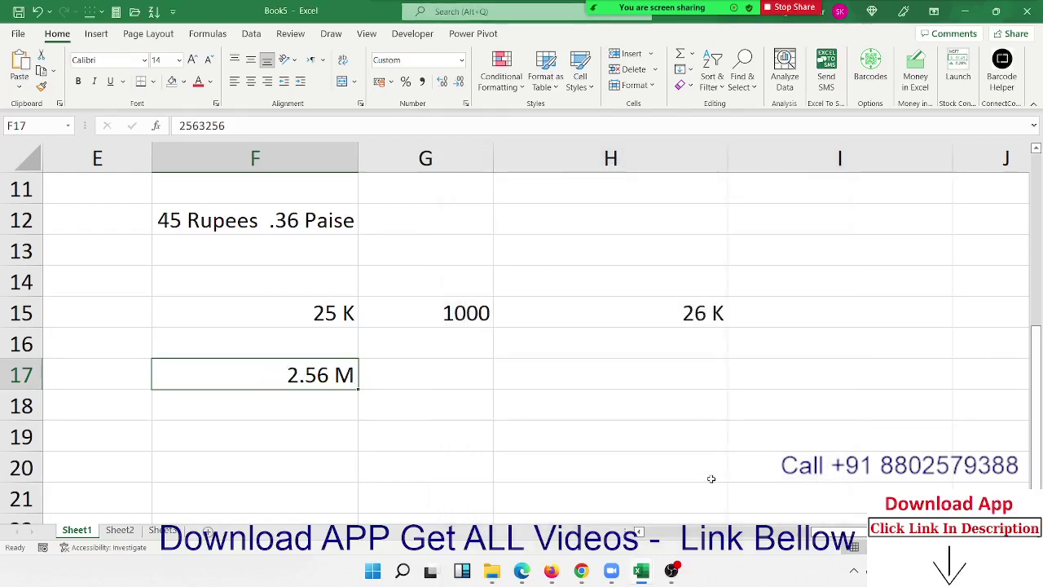
key(Down)
key(Down)
key(Down)
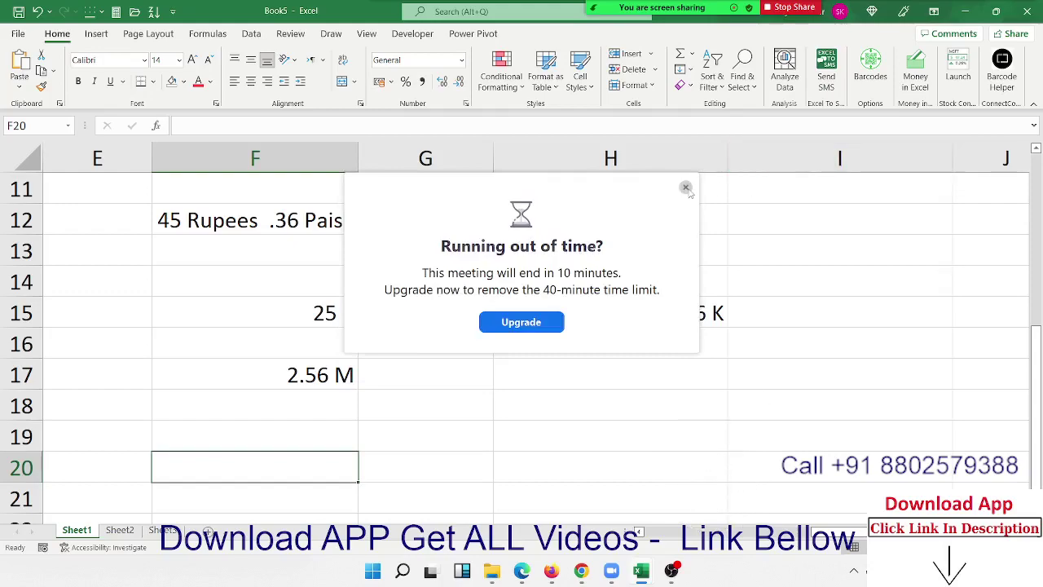
Close the meeting popup and enter the date 22-06-2022 in F20.
click(686, 186)
text(22-06-2022)
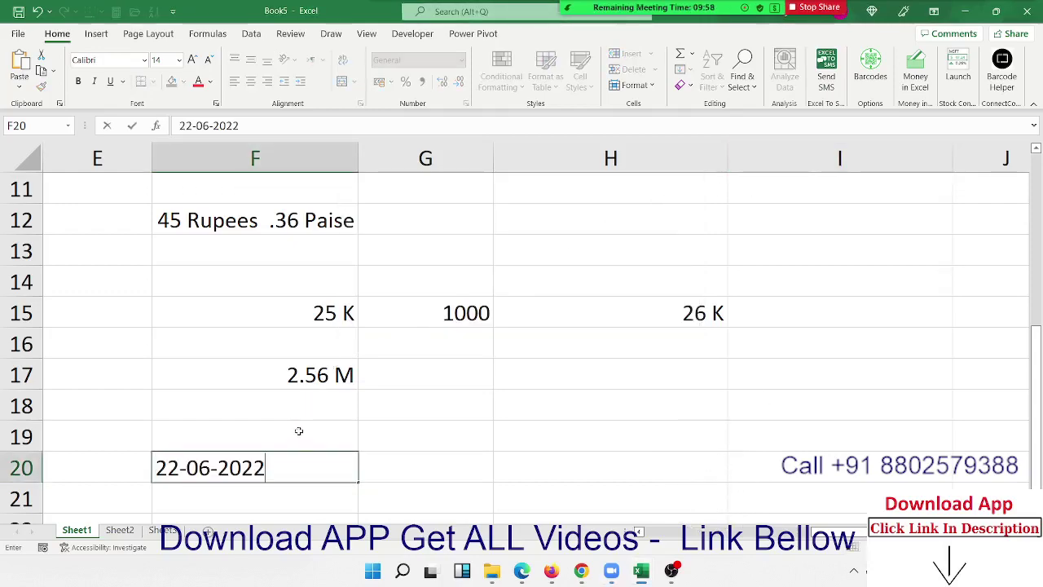
key(Return)
key(Up)
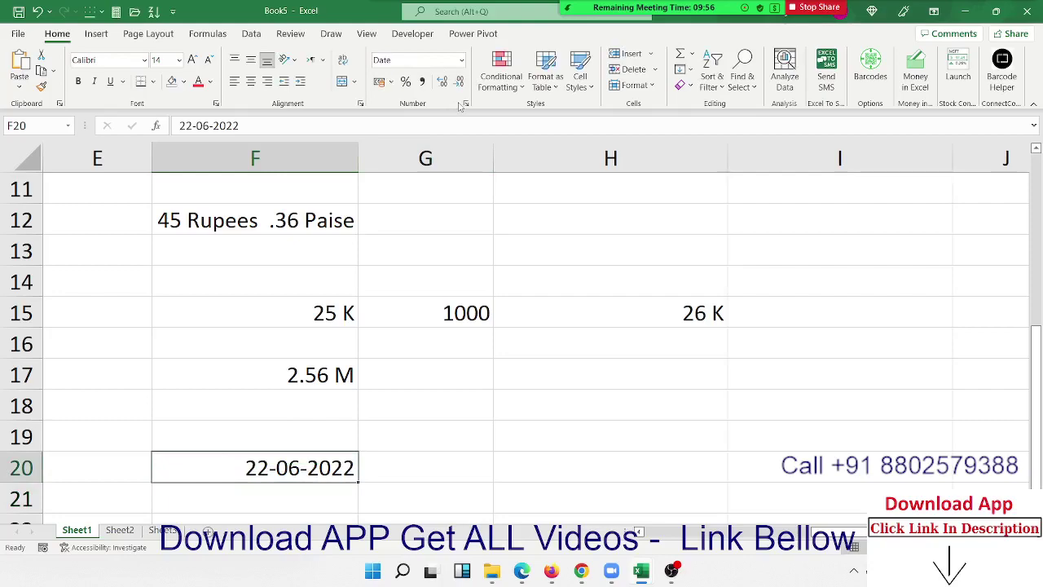
Replace F20's custom format code with dd in Format Cells.
click(465, 103)
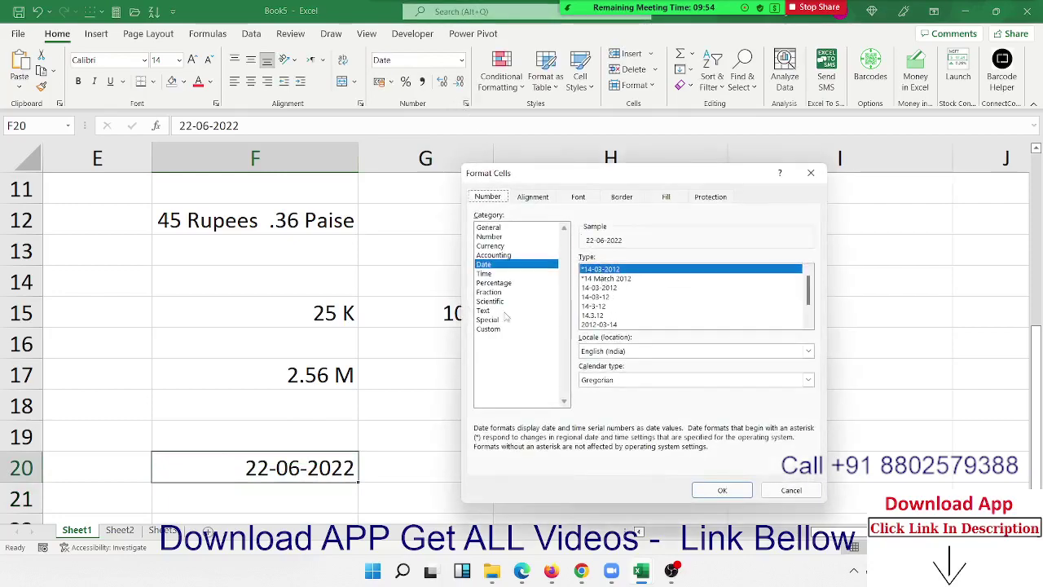
click(489, 329)
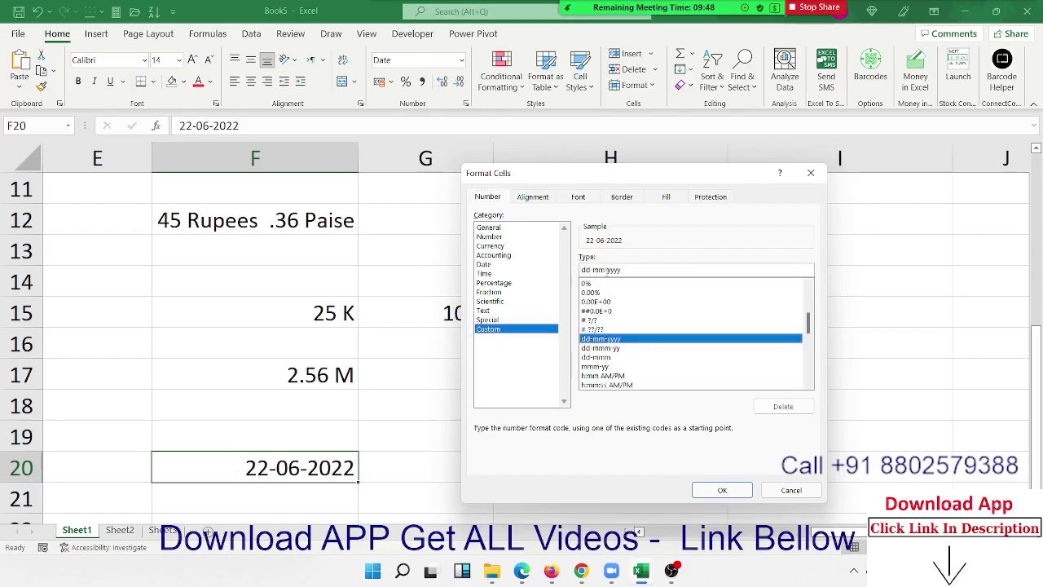
drag(640, 270, 540, 250)
text(d)
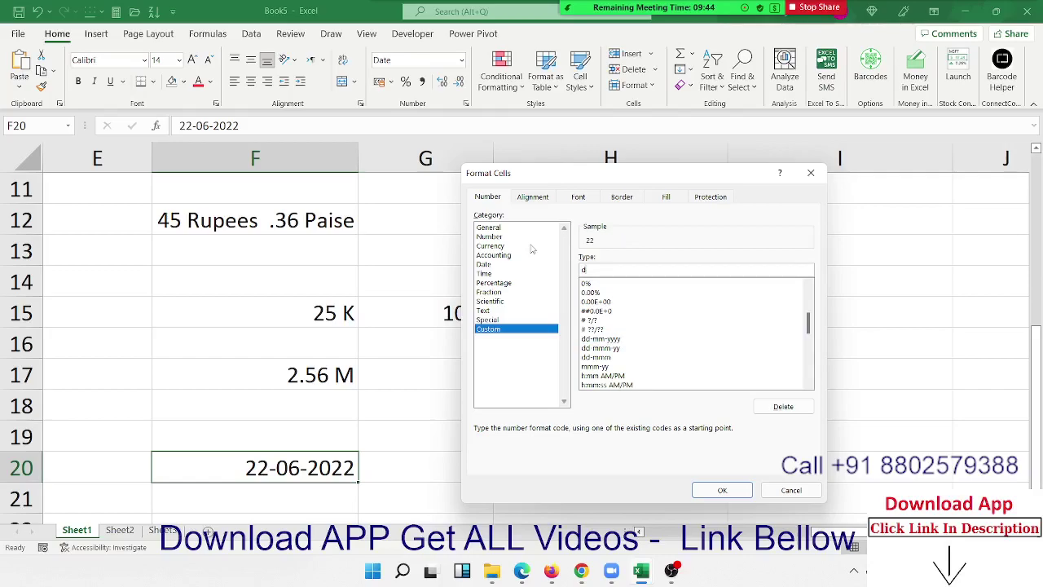
text(d)
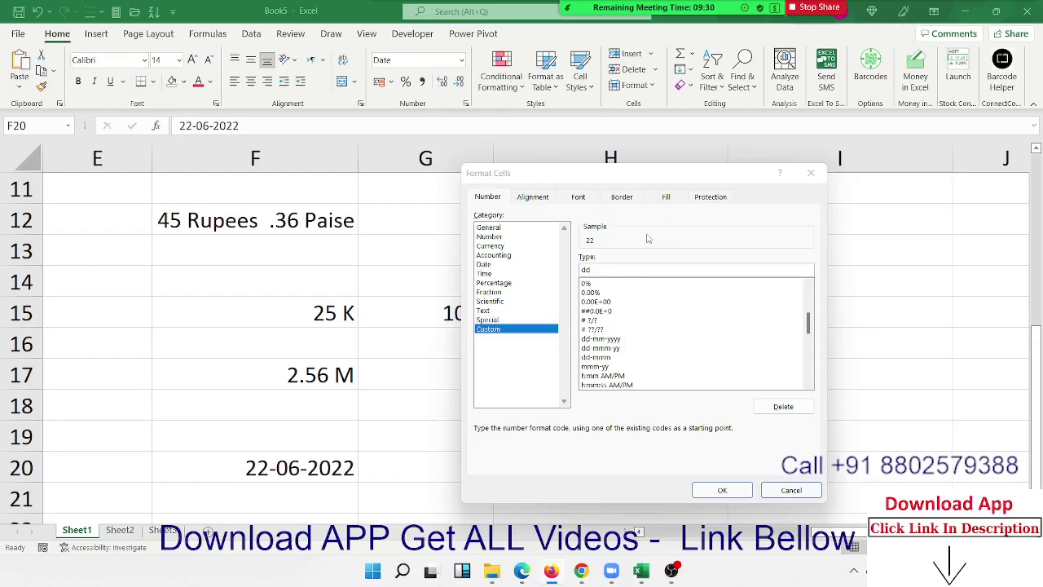
click(560, 302)
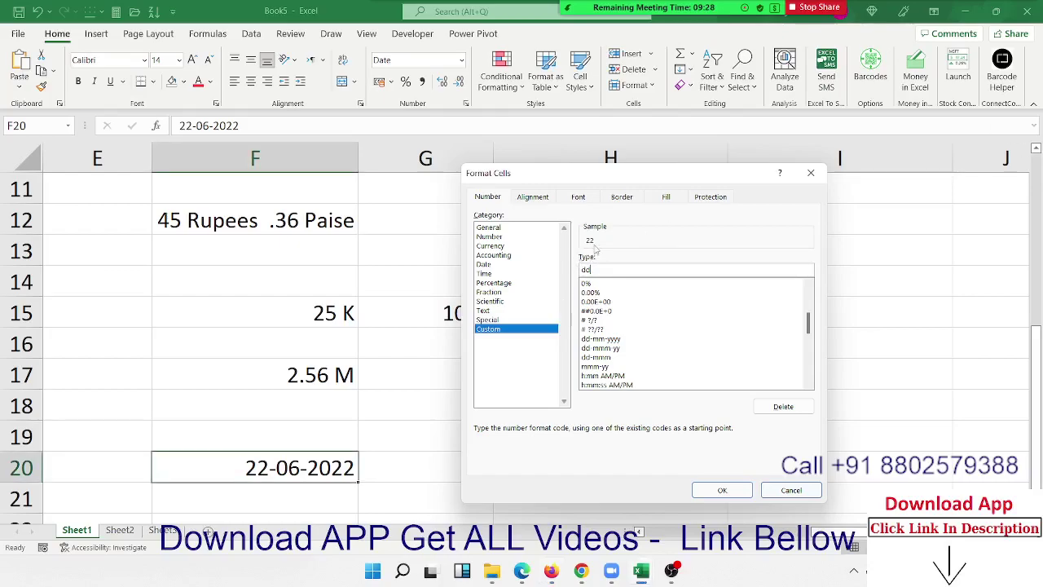
Draft a first custom code with day, full month and year parts.
click(599, 270)
text(d)
text(dd)
text(m)
text(m)
text(m)
text(m)
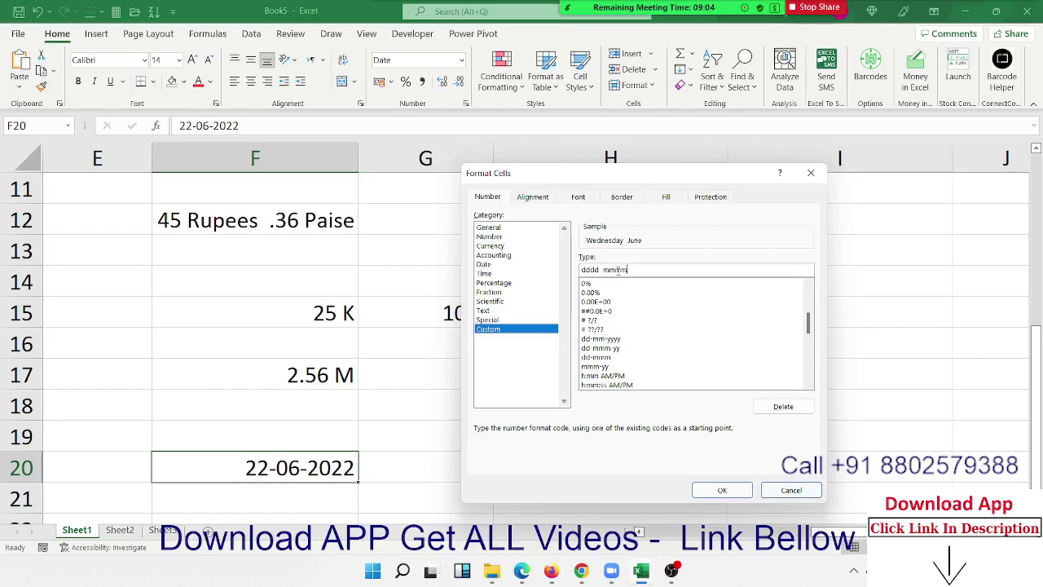
text(m)
key(BackSpace)
text(y)
text(yy)
text( dd)
click(672, 314)
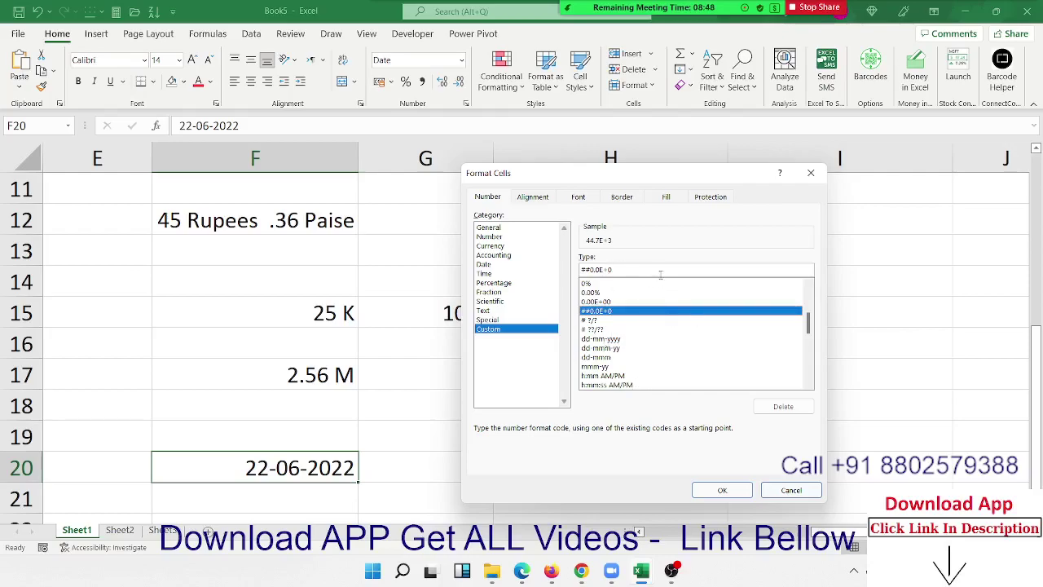
Rewrite the code as dddd ,mmmm -dd / yyyy and apply it, showing Wednesday ,June -22 / 2022.
drag(661, 272, 492, 266)
text(dddd)
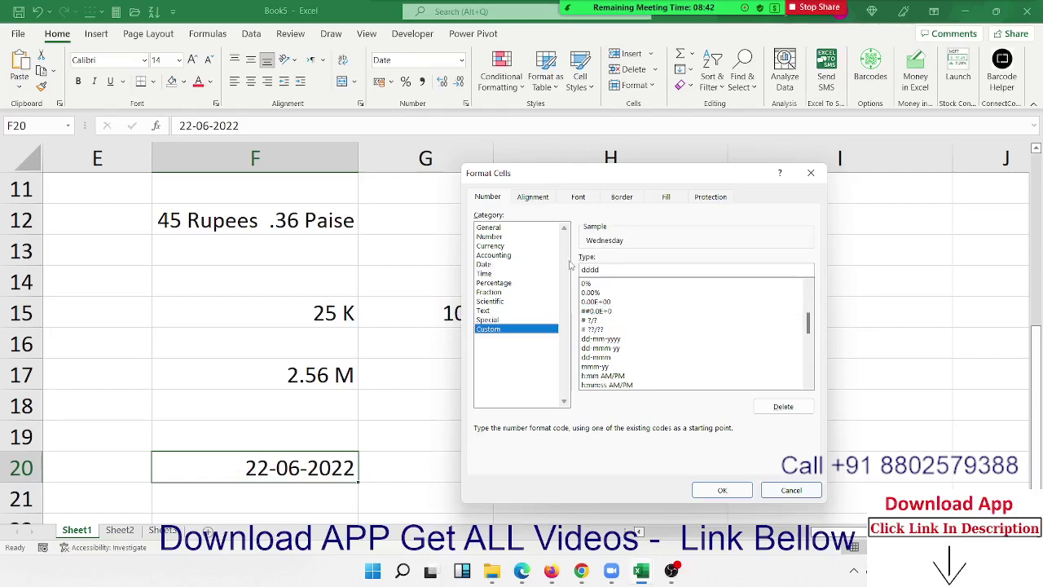
text( m)
key(BackSpace)
key(BackSpace)
text(mmmm)
text(m)
key(BackSpace)
key(BackSpace)
text(dd)
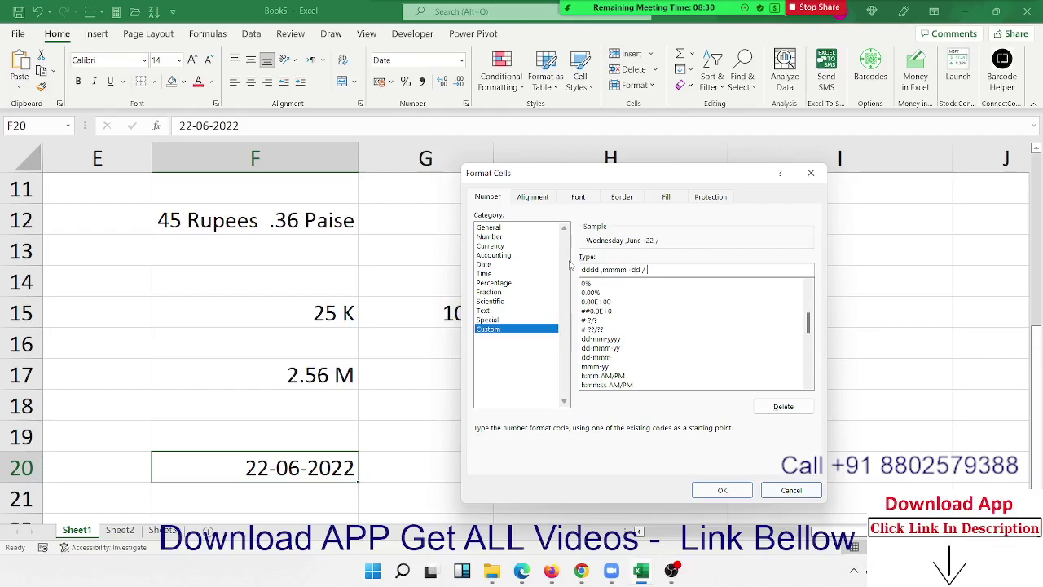
text( / yy)
text(yy)
key(Return)
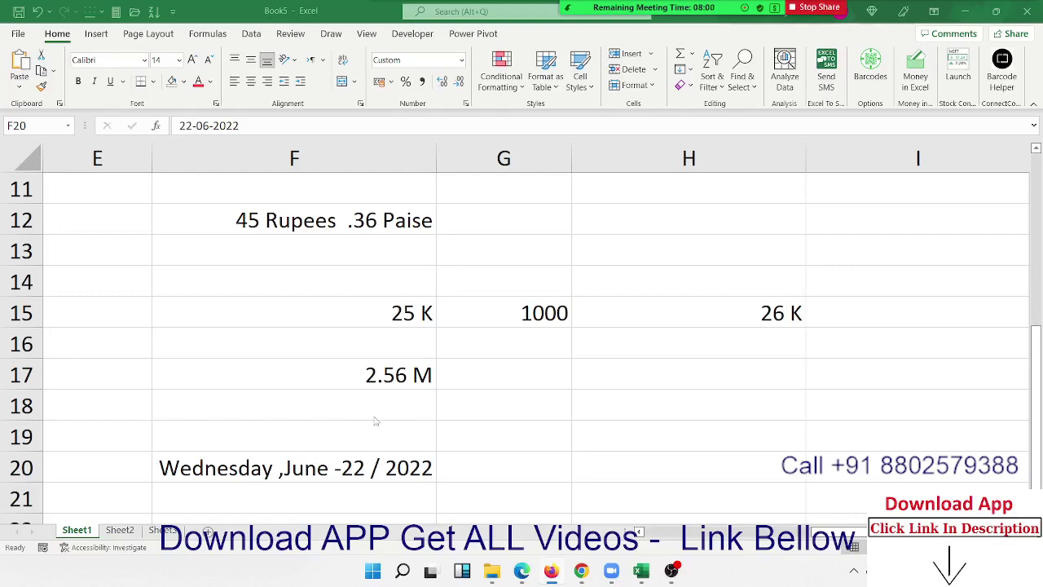
Enter the date 22-06-2022 in cell F23.
scroll(398, 441, down, 3)
double_click(294, 258)
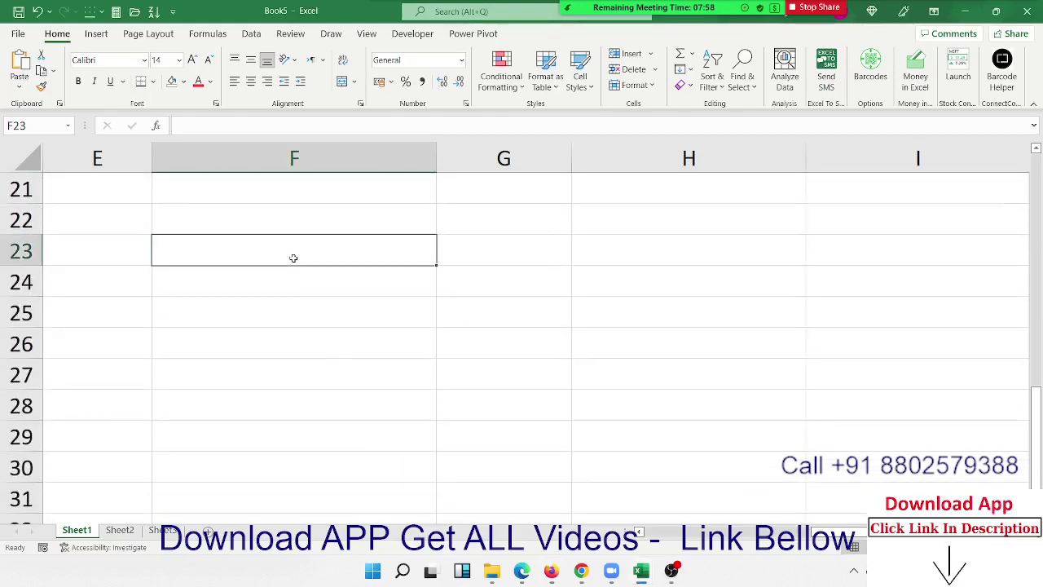
text(22-06-2022)
key(Return)
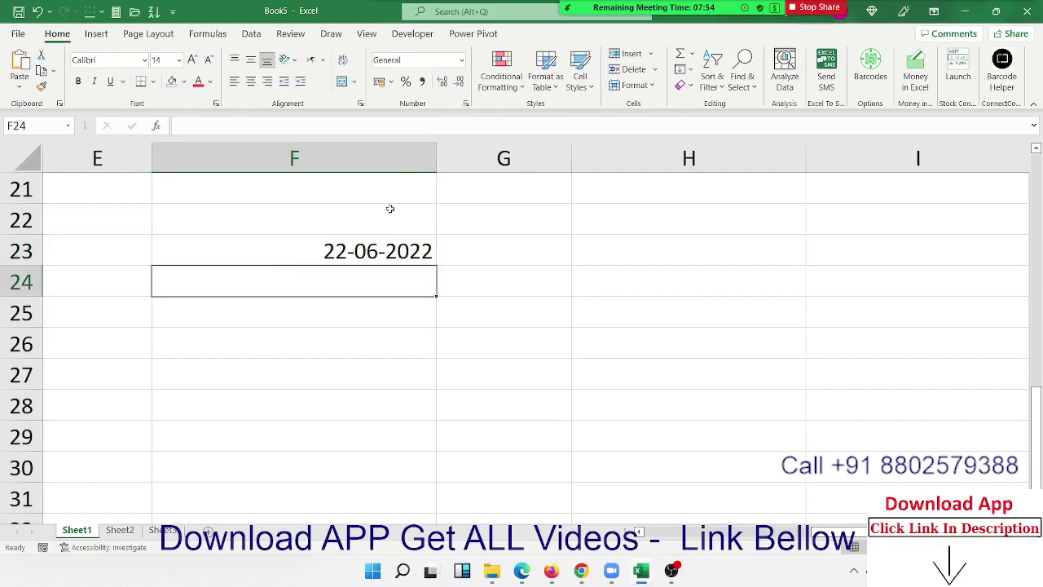
Bring up F23's custom number formats and preview the h:mm AM/PM code.
click(386, 237)
click(465, 103)
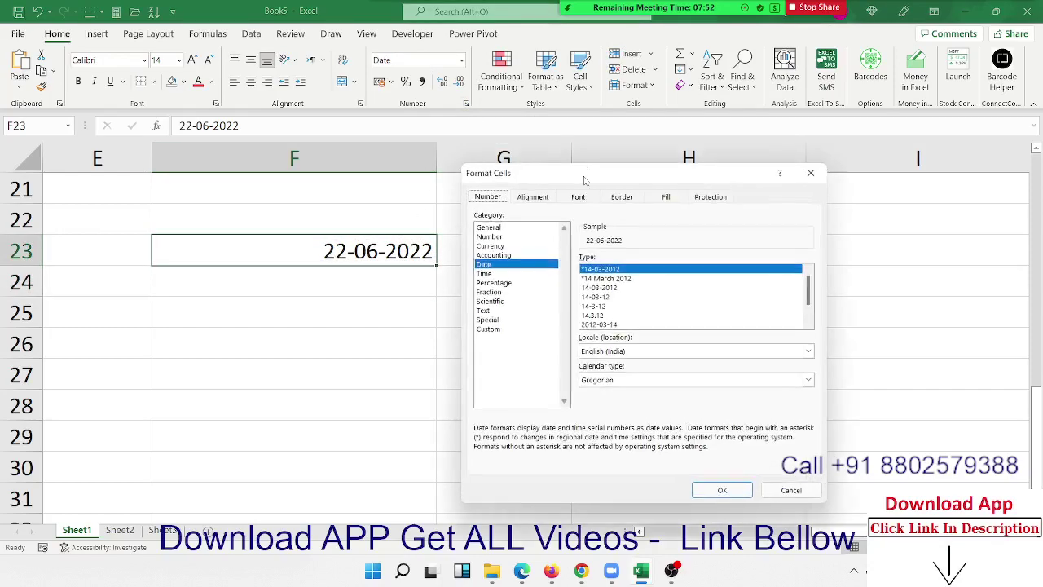
click(505, 330)
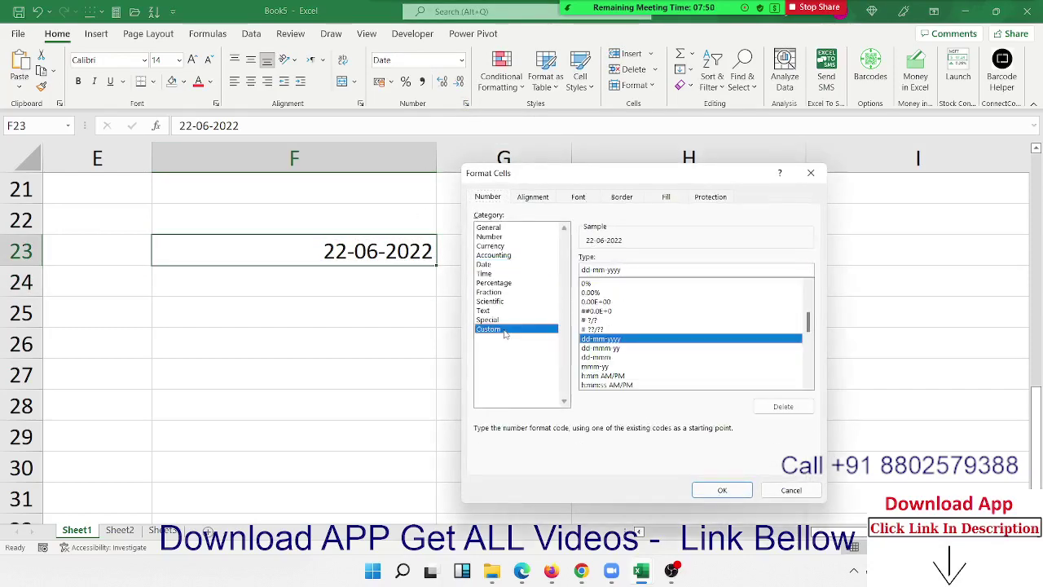
click(602, 376)
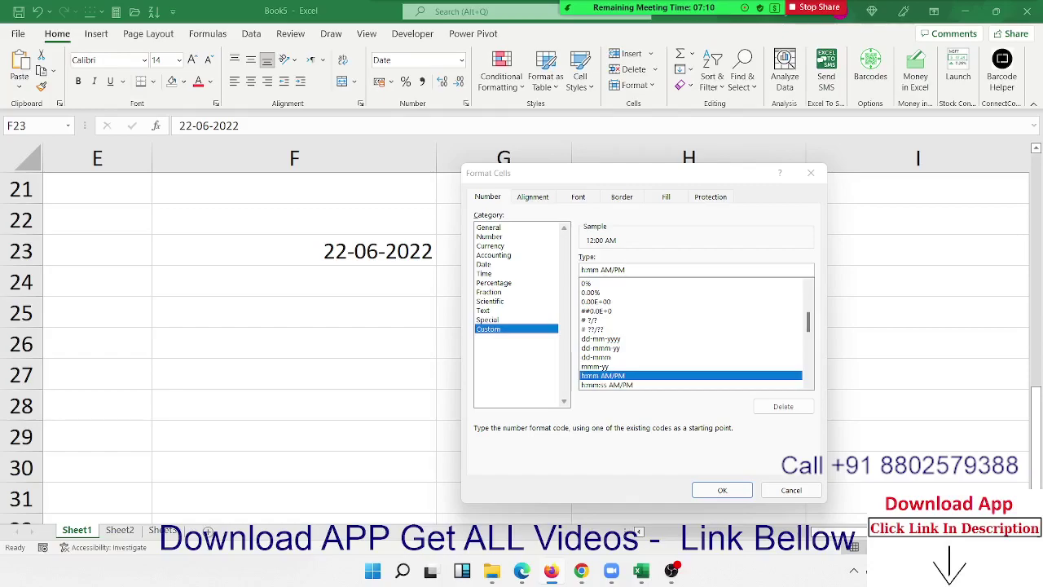
mouse_move(751, 7)
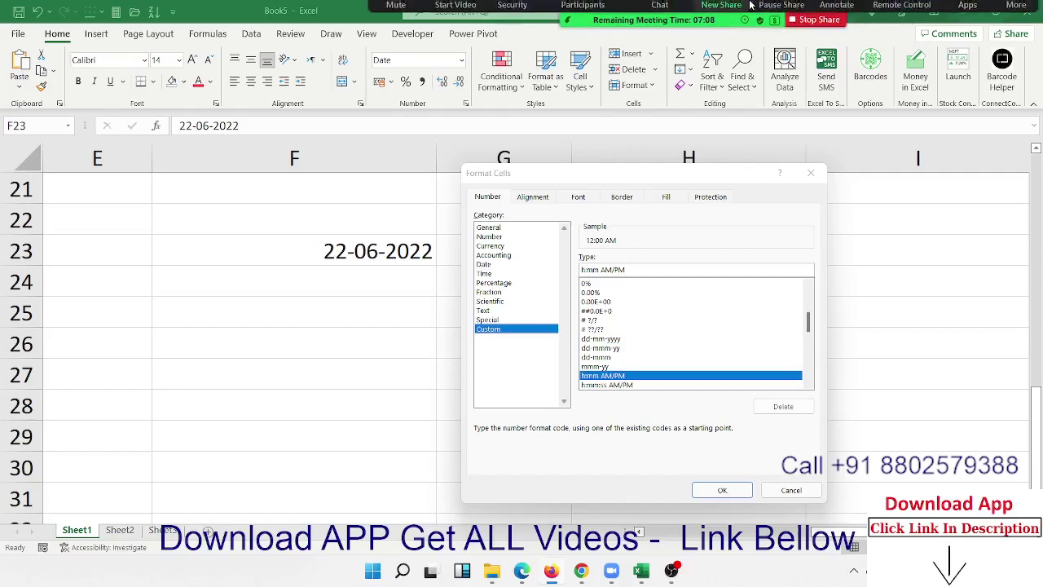